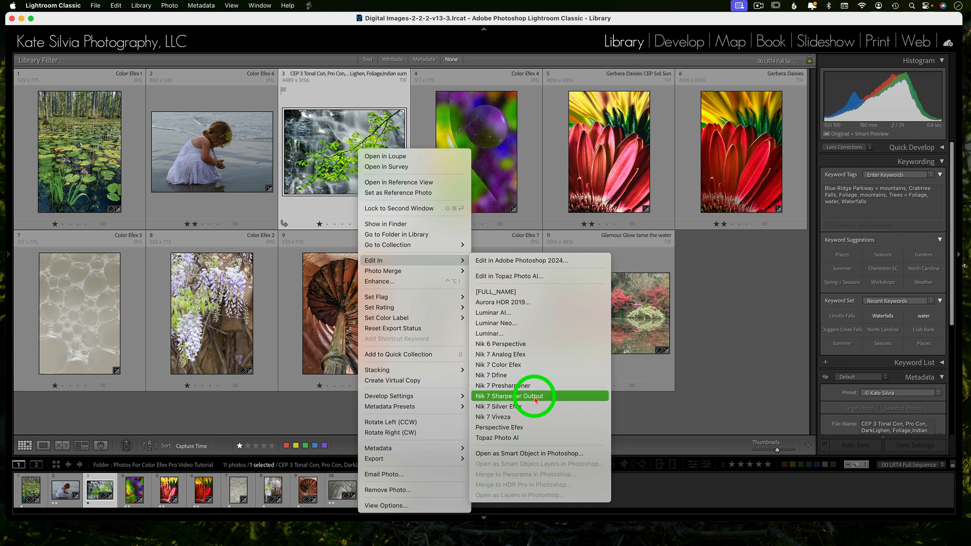
In Nik 7 Color Efex, apply a Darken / Lighten Center filter to the waterfall photo with shape 2 and border luminosity at -74%
left_click(534, 366)
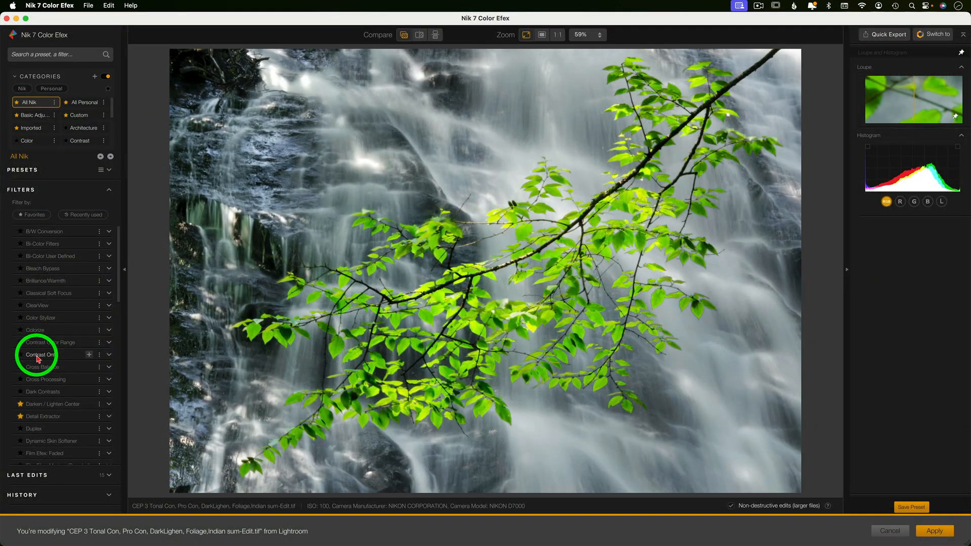
left_click(90, 405)
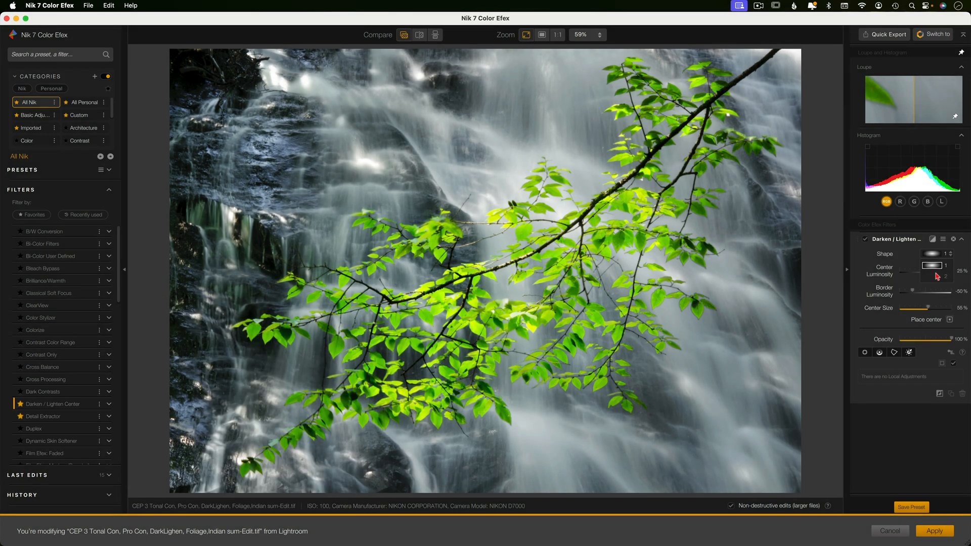
left_click(942, 254)
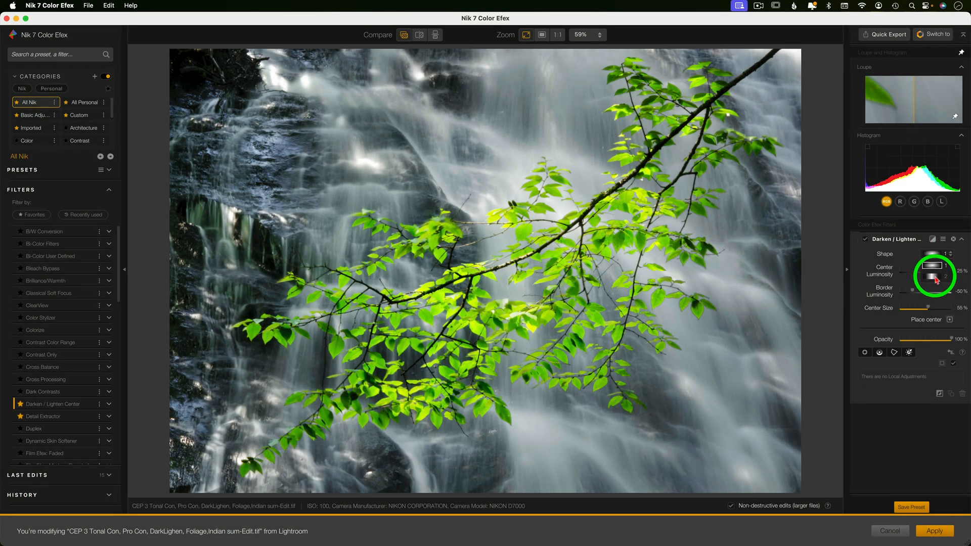
left_click(937, 278)
left_click_drag(912, 291, 909, 296)
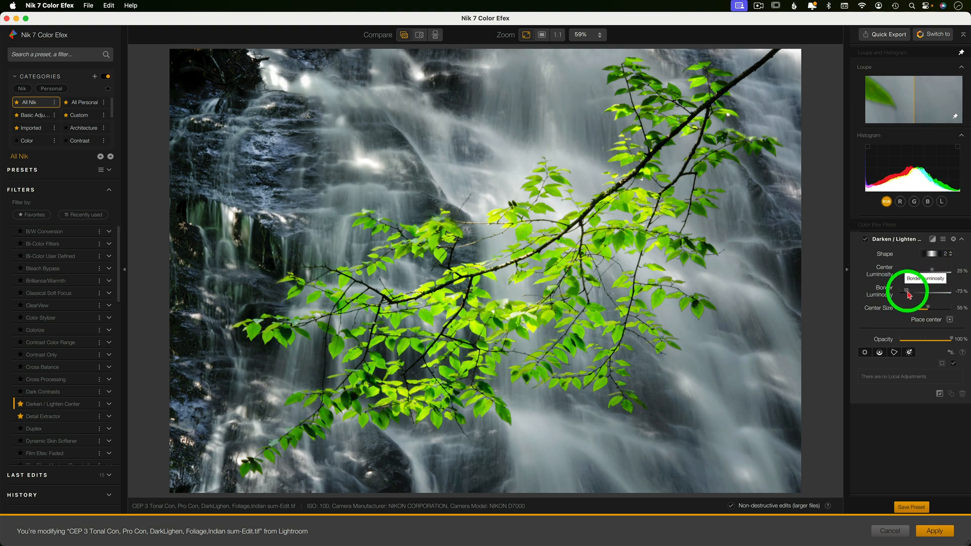
left_click(451, 295)
Add an Indian Summer filter to the waterfall photo and set its method to 2
scroll(75, 445, "down", 5)
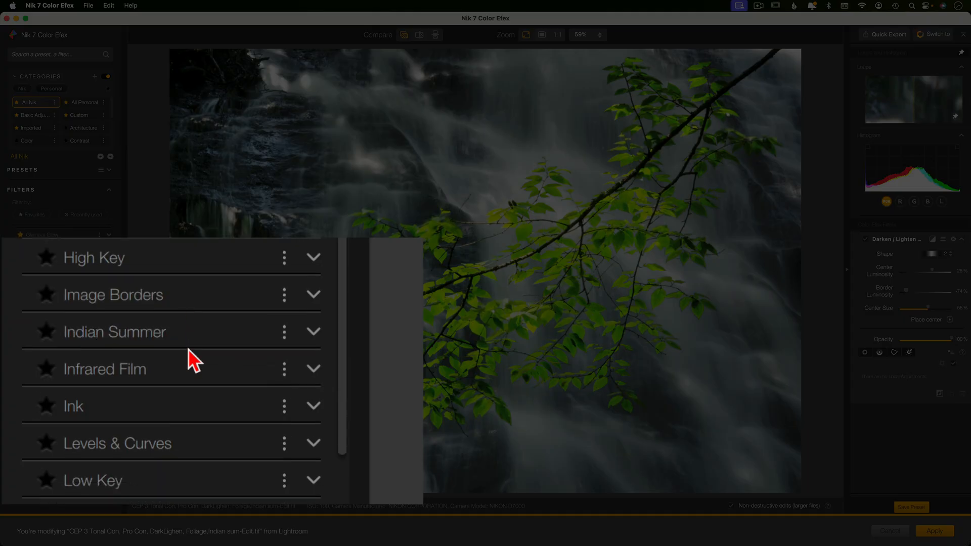
mouse_move(91, 456)
left_click(89, 356)
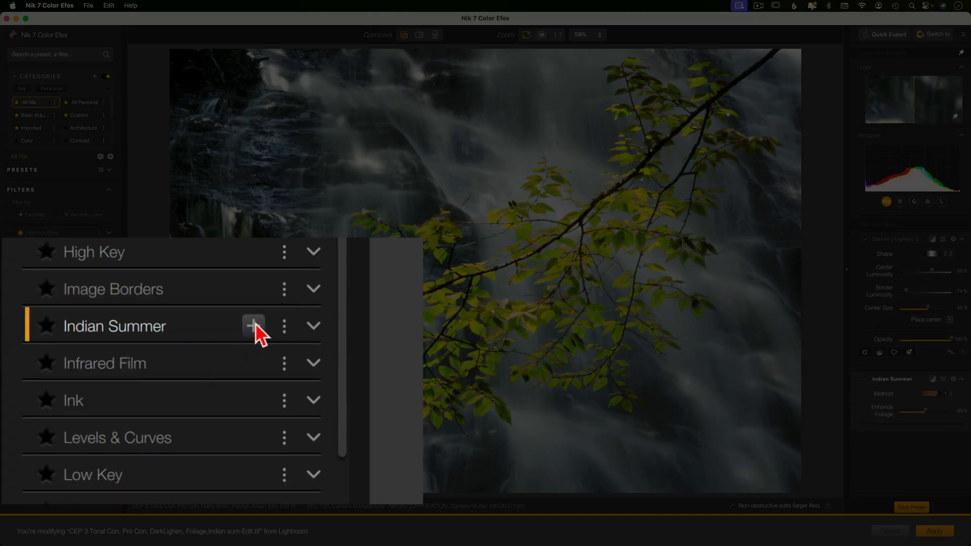
mouse_move(662, 354)
left_mouse_down()
mouse_move(912, 348)
mouse_move(921, 361)
left_mouse_up()
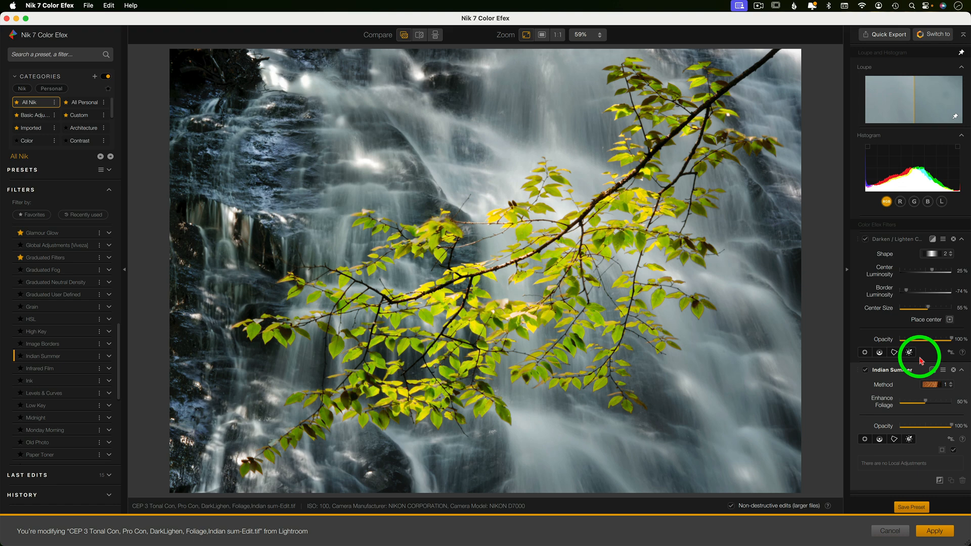
left_click(940, 387)
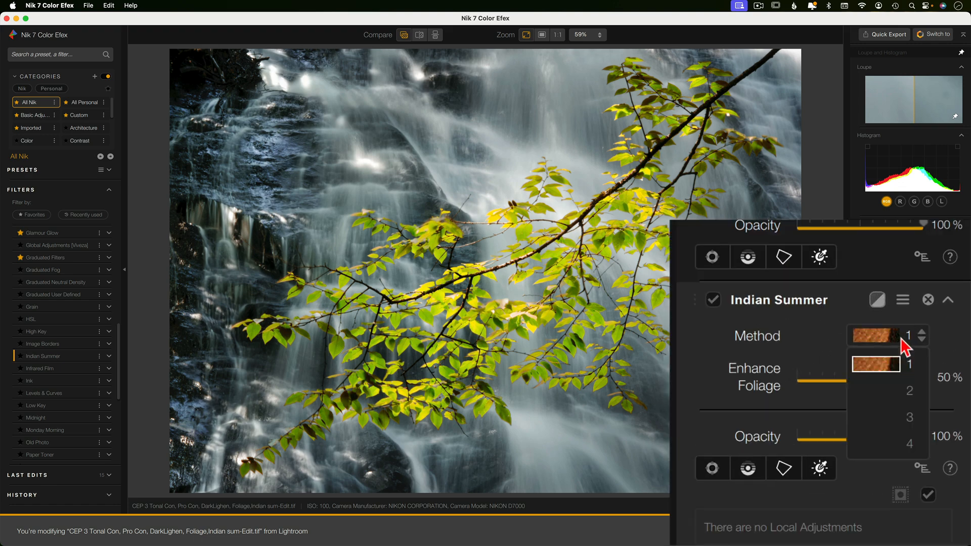
left_click(883, 396)
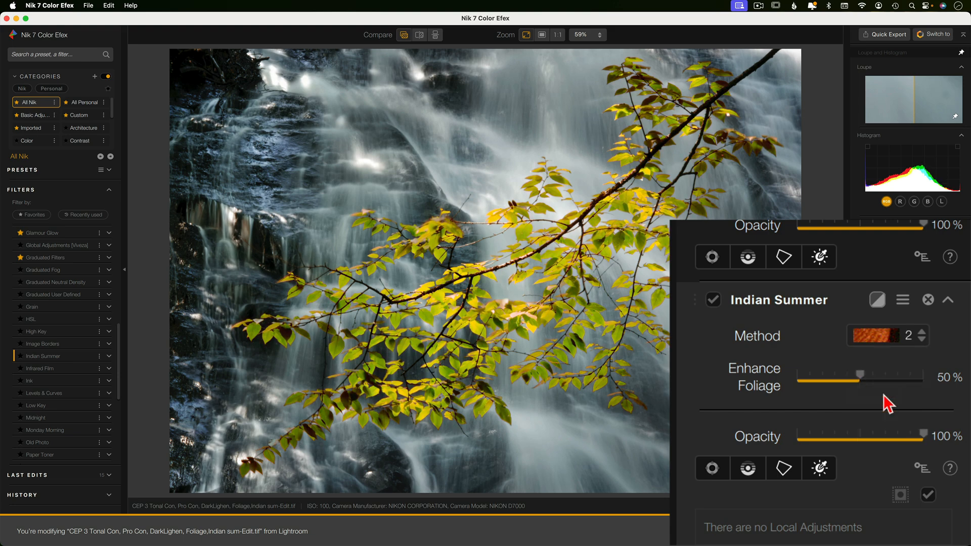
Set Enhance Foliage to 63% for the Indian Summer filter and compare the photo with its unedited version
left_click(893, 383)
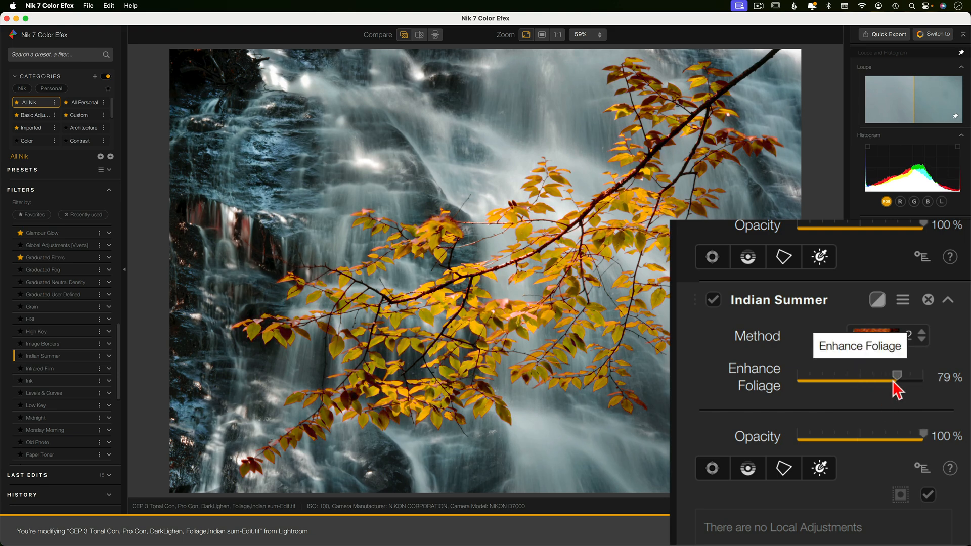
left_click(879, 379)
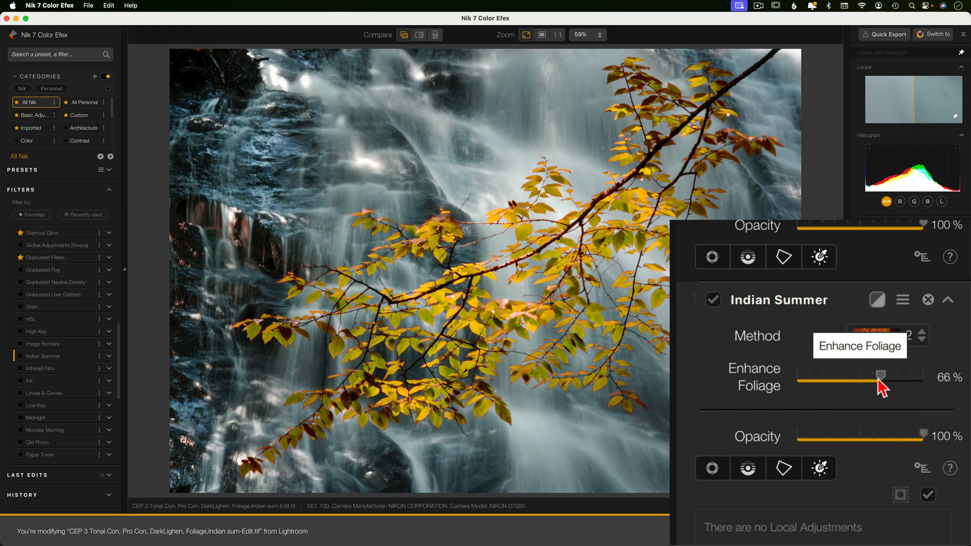
mouse_move(879, 380)
left_mouse_down()
mouse_move(866, 379)
mouse_move(875, 380)
left_mouse_up()
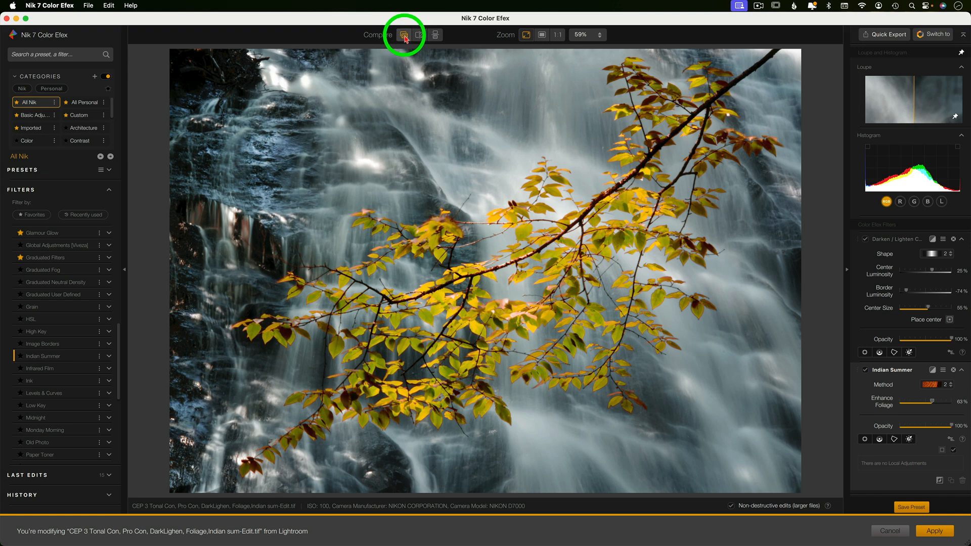
left_click(405, 38)
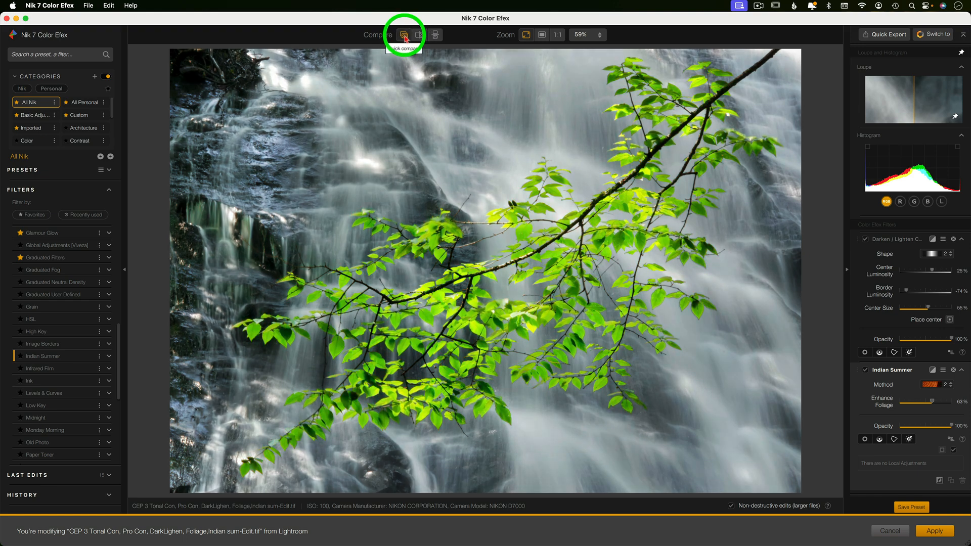
left_click(405, 37)
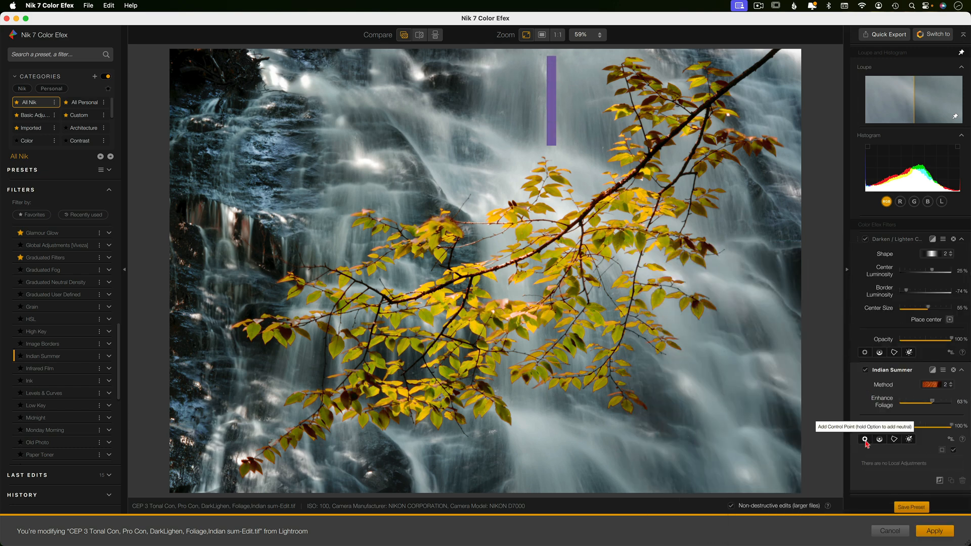
Place a neutral Indian Summer control point on the dark rocks left of the branch, with luminance 8% and chrominance 25%
left_click(865, 439)
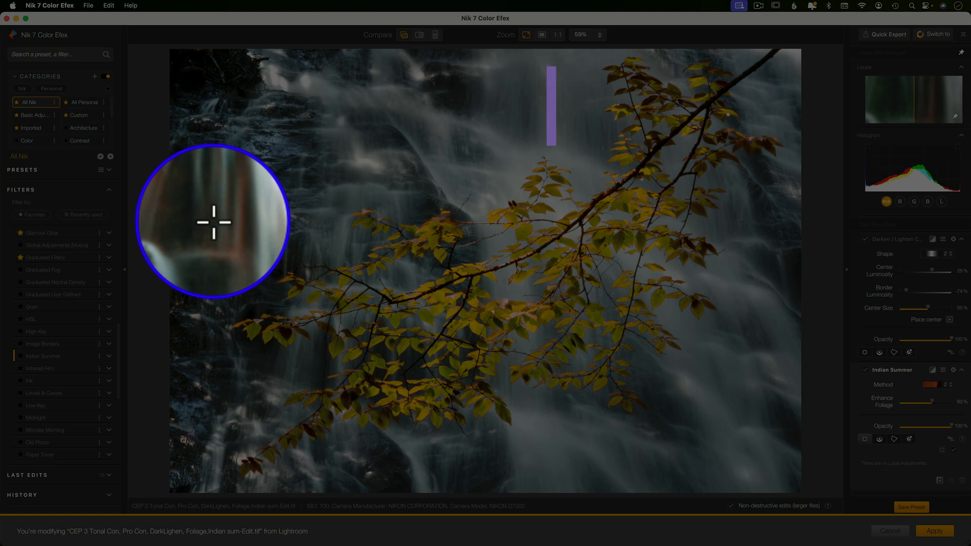
key("alt")
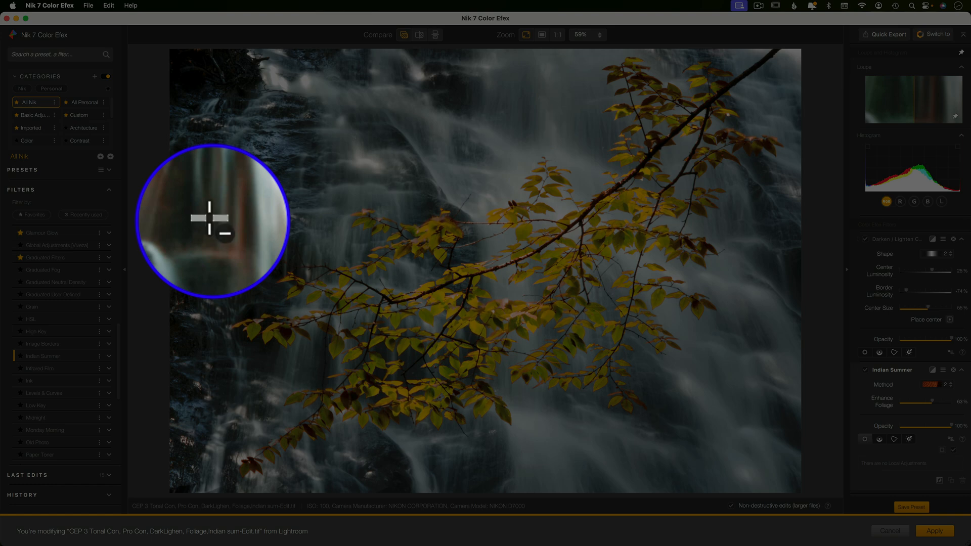
left_click(213, 221, "alt")
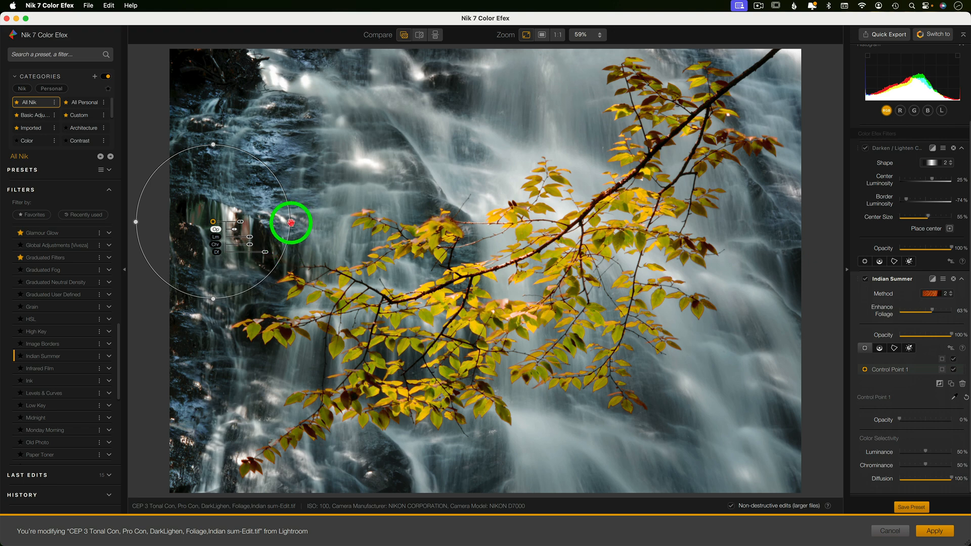
mouse_move(926, 452)
left_mouse_down()
mouse_move(941, 452)
mouse_move(910, 454)
mouse_move(913, 465)
left_mouse_up()
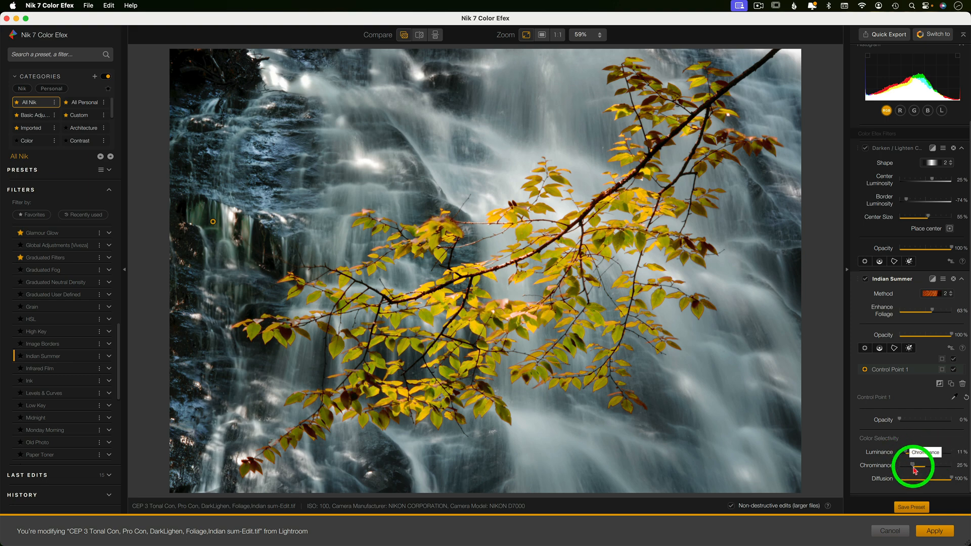
mouse_move(186, 198)
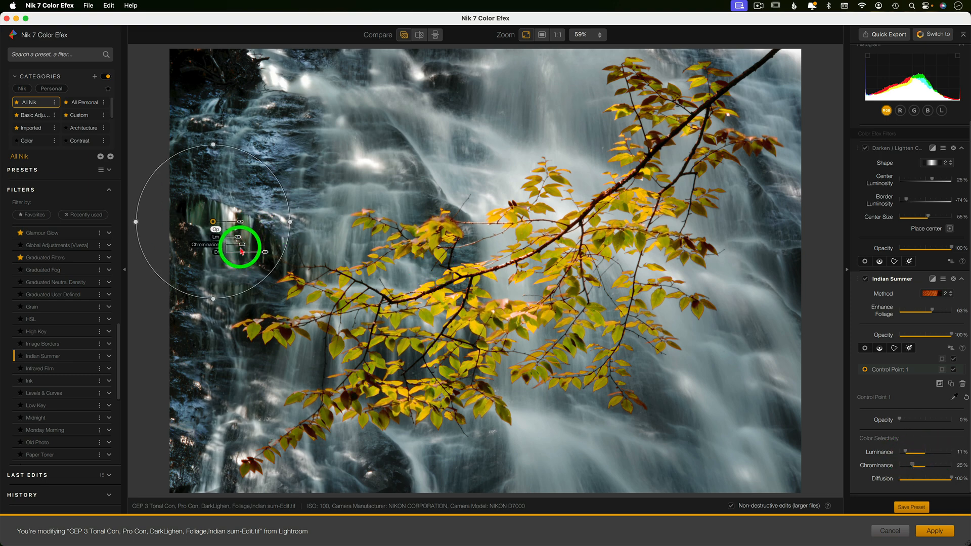
left_click_drag(941, 455, 907, 457)
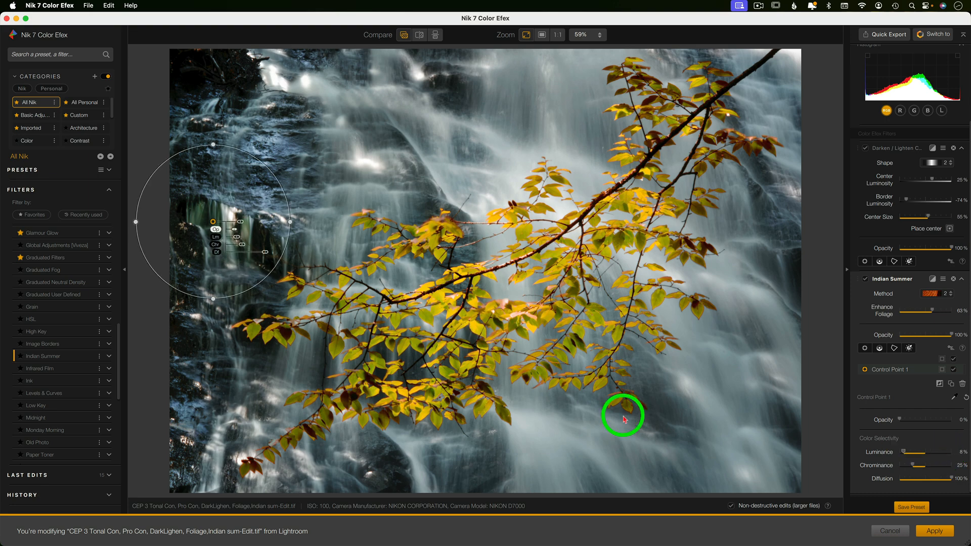
Apply the filters to the waterfall photo and compare the edited file with the original in the Lightroom Classic library
left_click(405, 34)
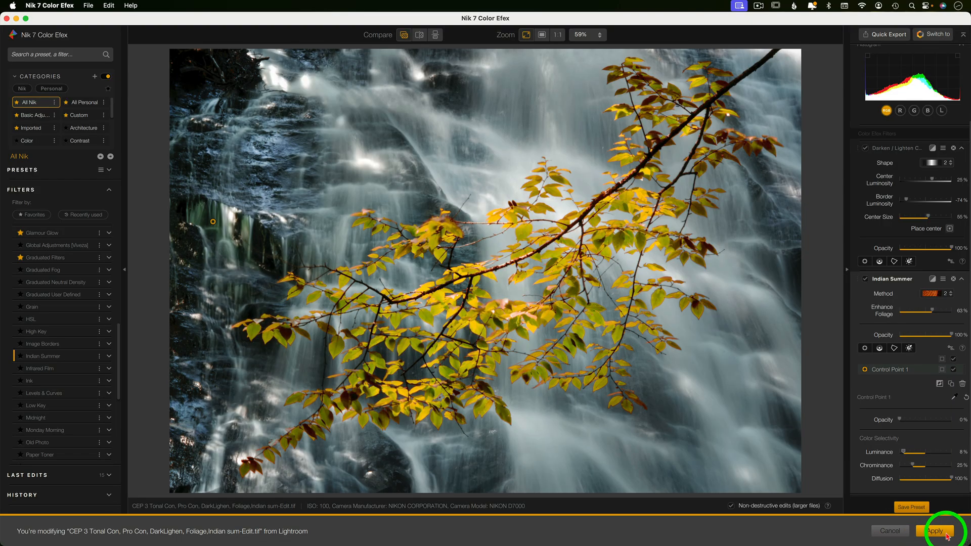
left_click(937, 532)
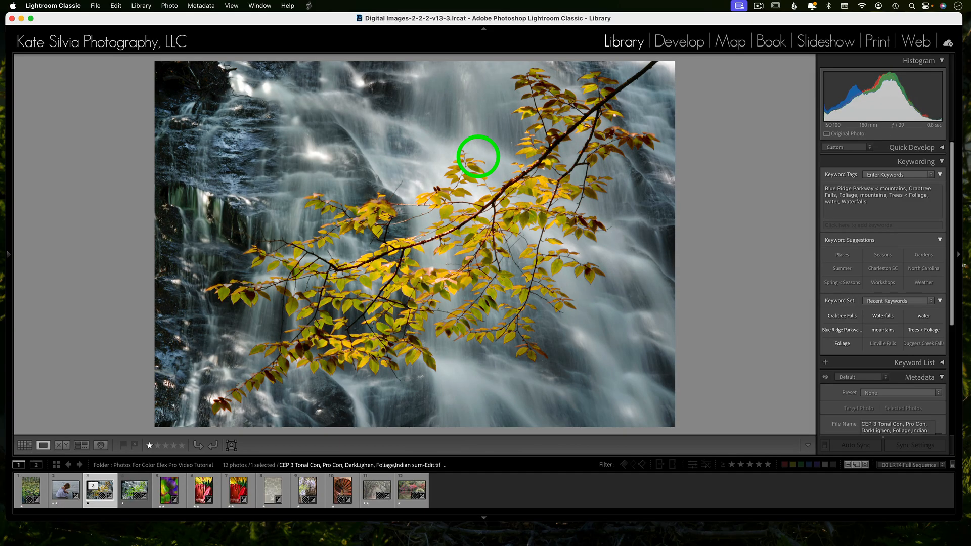
key("Left")
key("Right")
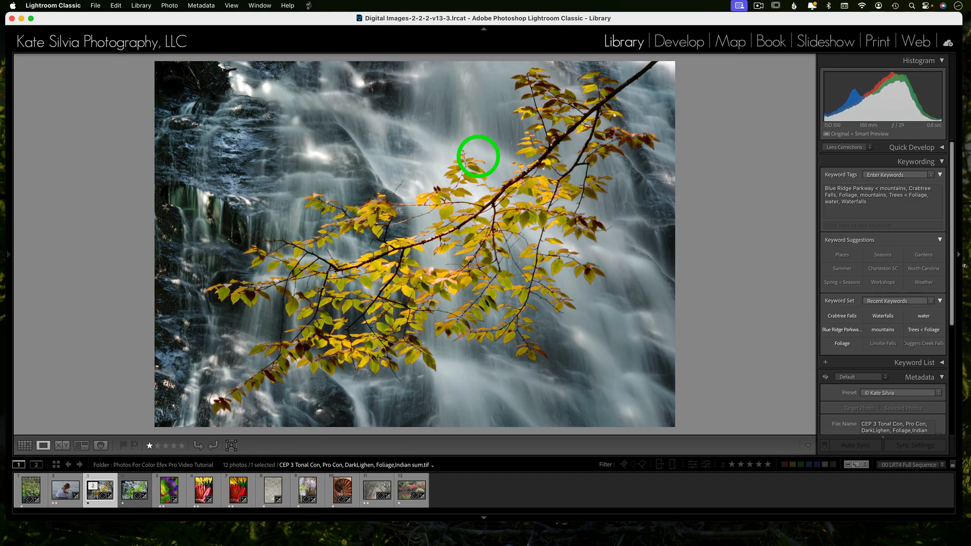
key("g")
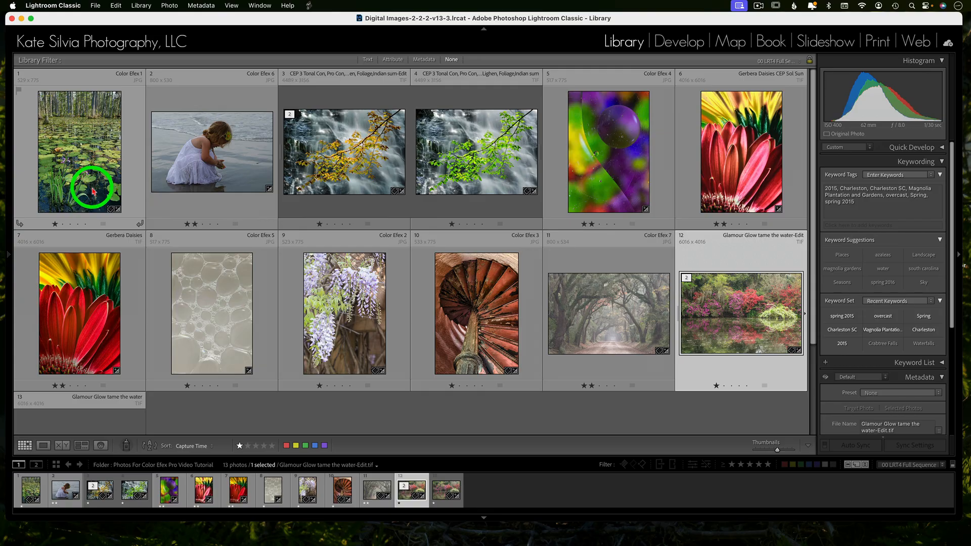
Open the lily pad photo Color Efex 1 in Nik 7 Color Efex as a copy with Lightroom adjustments
left_click(83, 167)
right_click(84, 168)
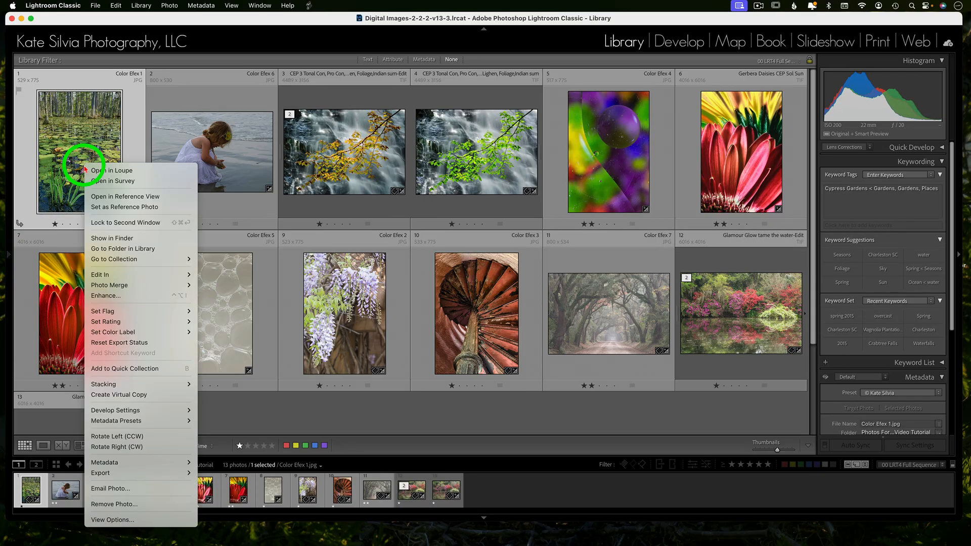
mouse_move(157, 275)
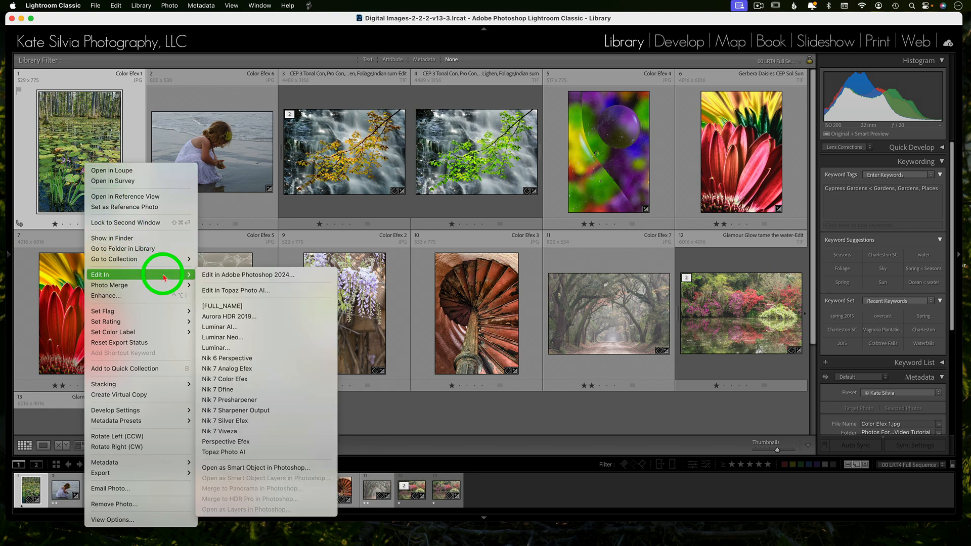
left_click(258, 379)
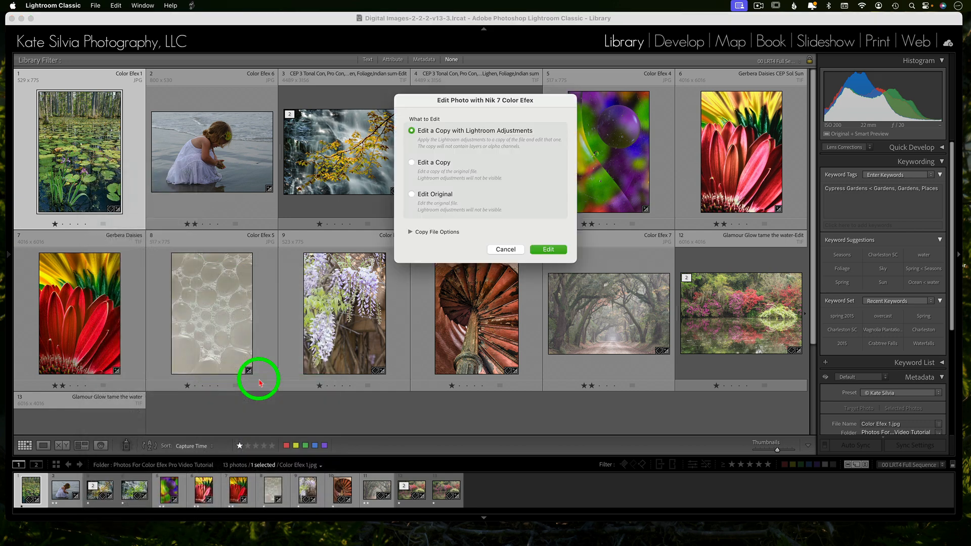
left_click(548, 249)
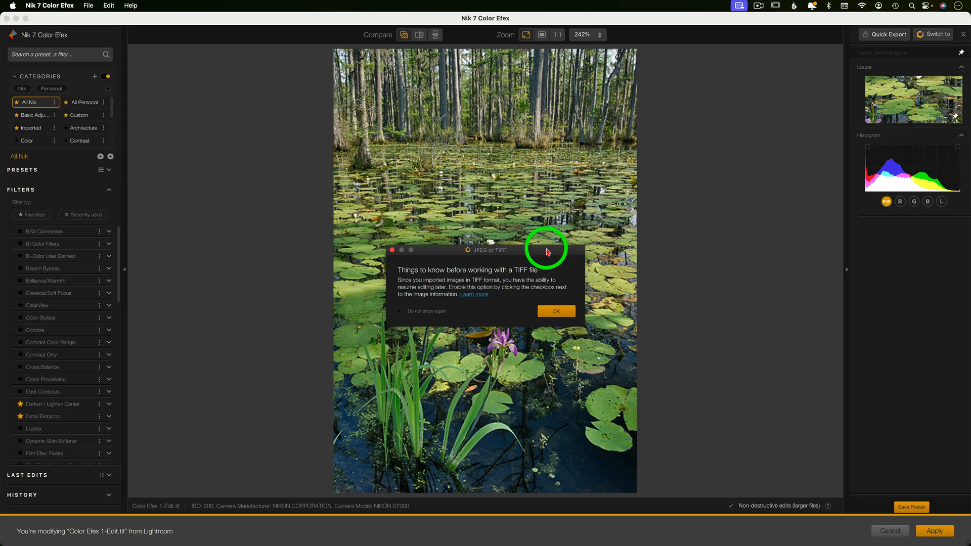
left_click(561, 312)
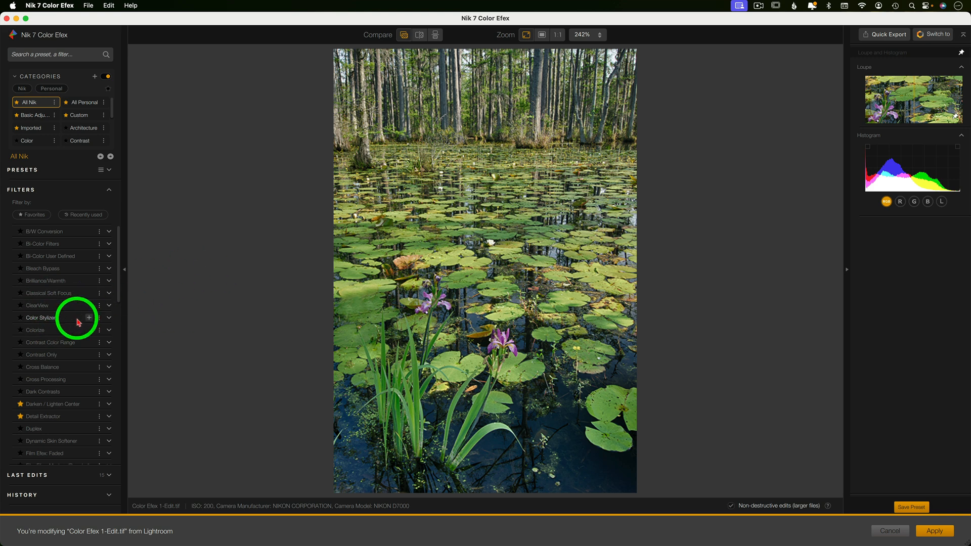
Add a Foliage filter to the lily pad photo and set its method to 3
scroll(76, 329, "down", 5)
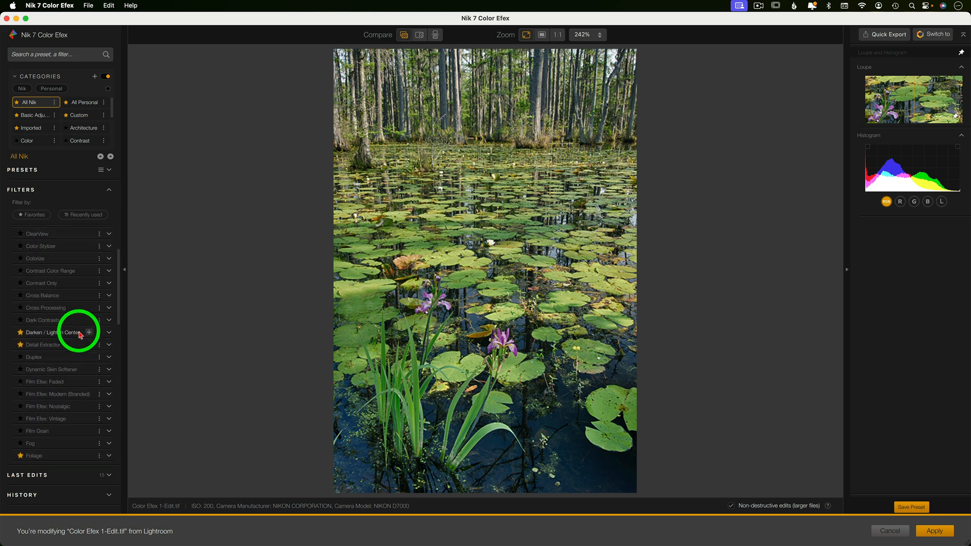
scroll(78, 333, "down", 7)
left_click(90, 355)
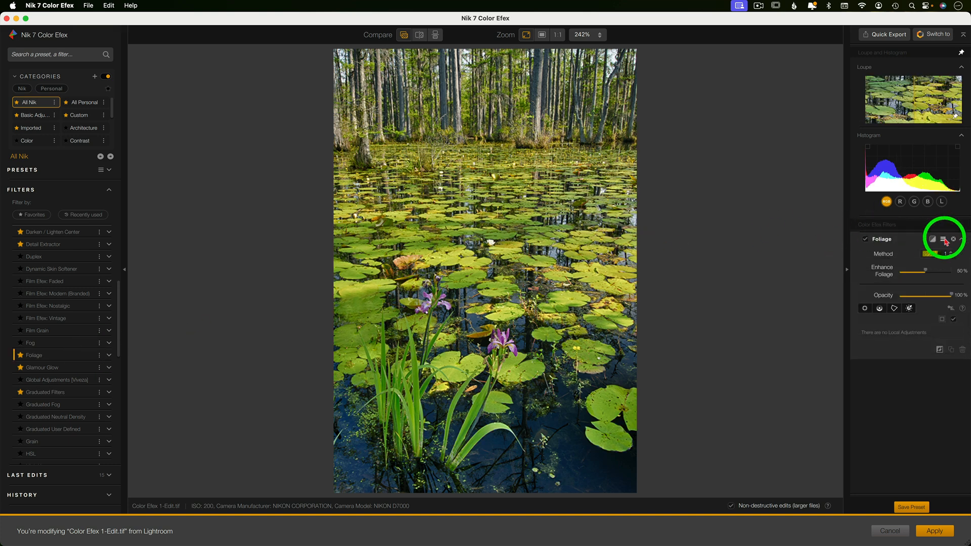
left_click(932, 254)
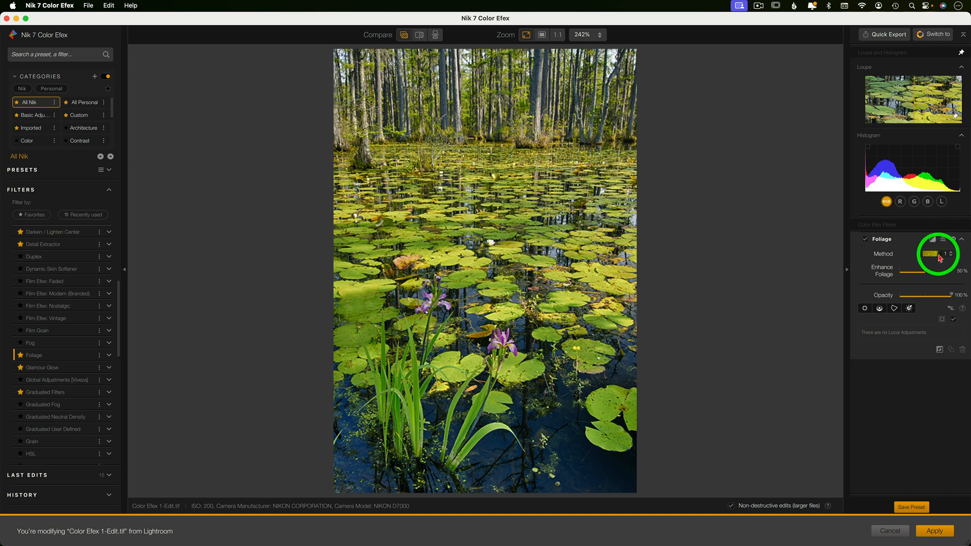
left_click(937, 290)
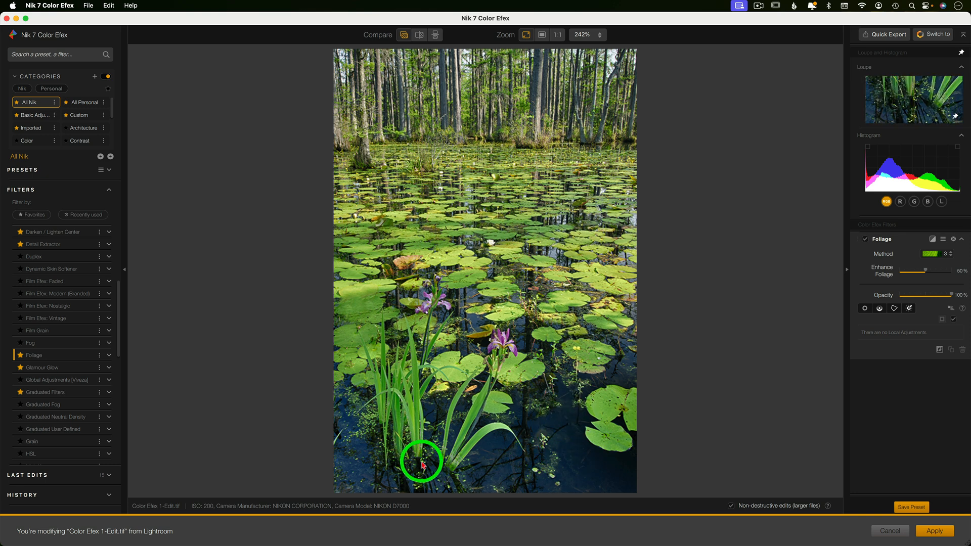
Add a Glamour Glow filter to the lily pad photo and set its glow to 82%
scroll(76, 387, "down", 3)
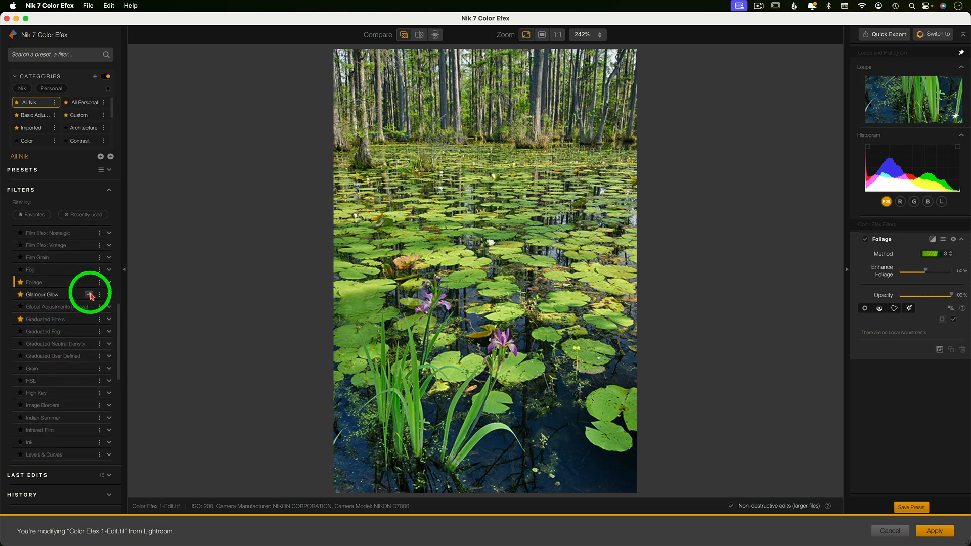
left_click(89, 295)
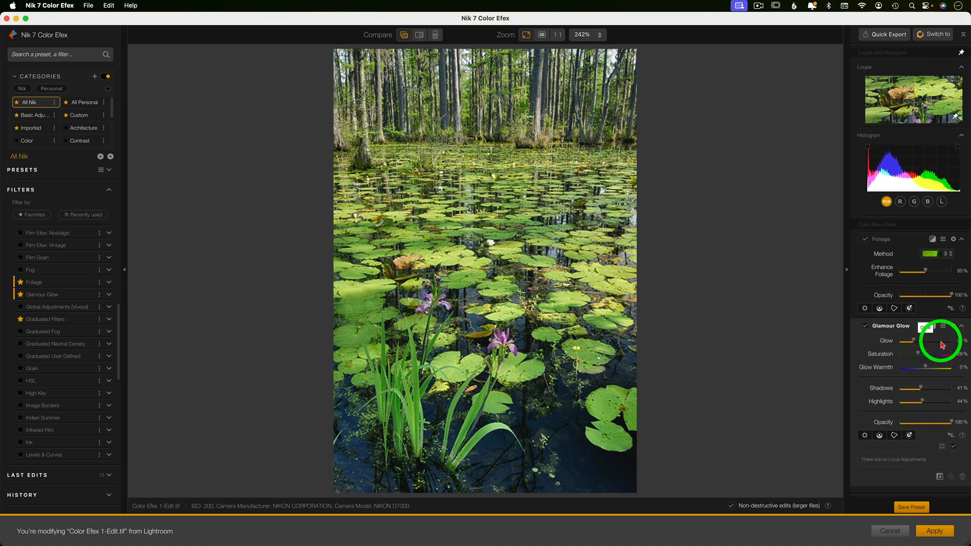
left_click(942, 342)
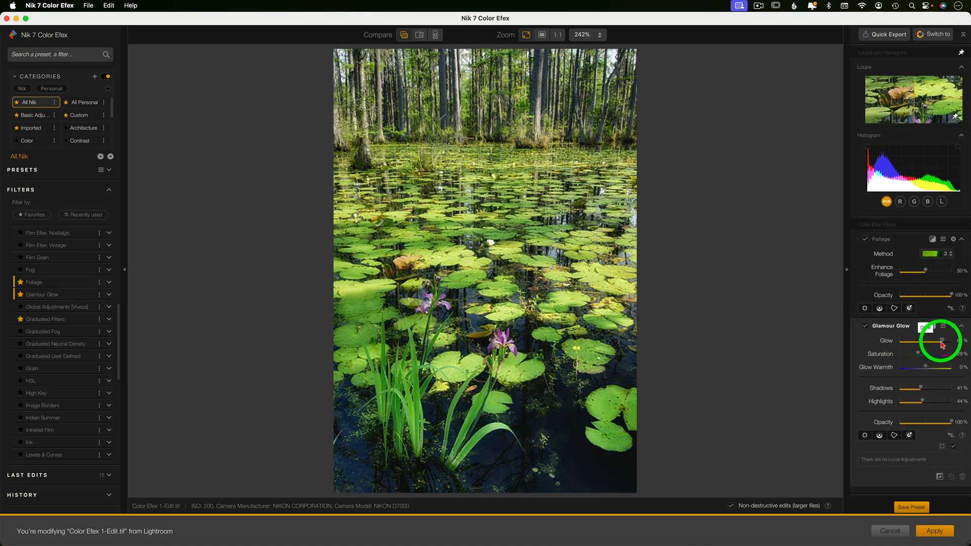
Place a Glamour Glow control point on the dark water beside the irises, widen it over most of the photo, with luminance 15% and chrominance 18%
left_click(864, 437)
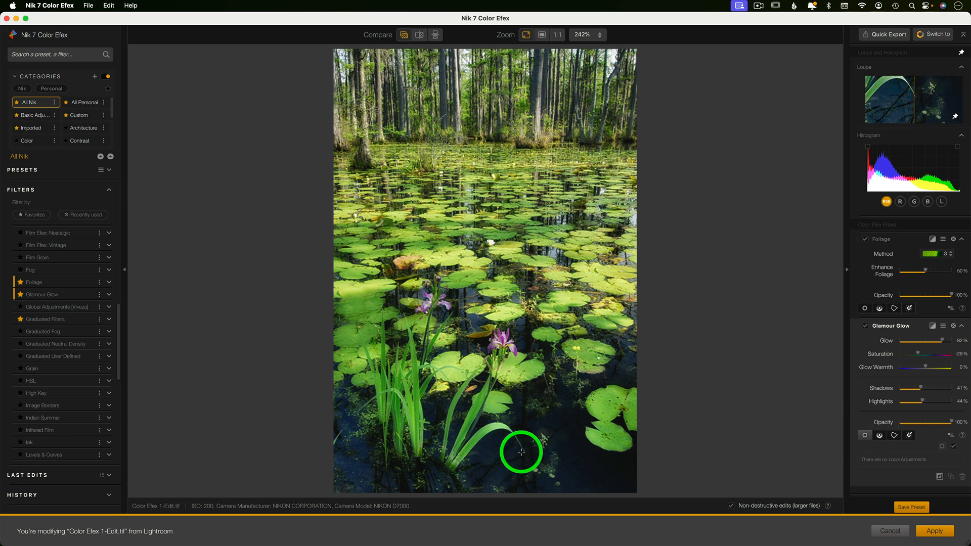
left_click(567, 441)
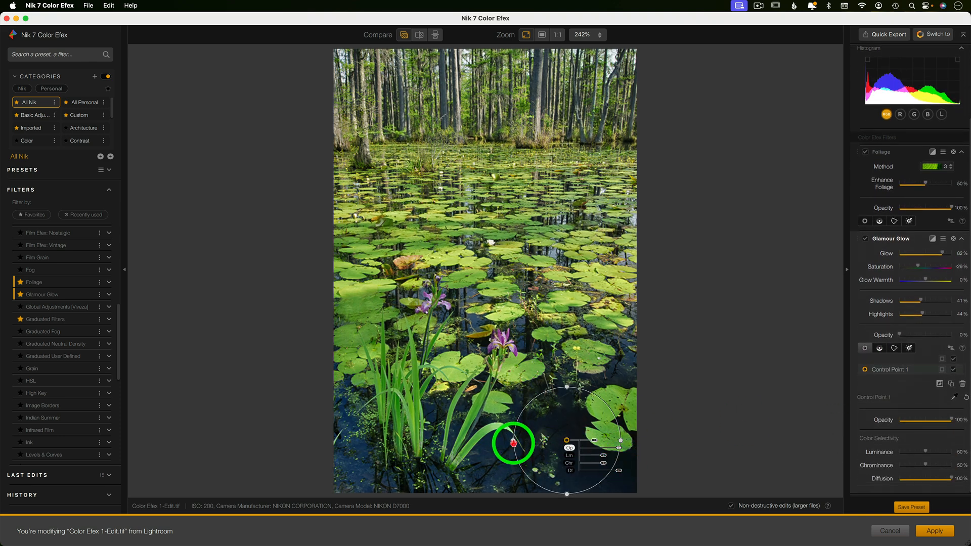
left_click_drag(513, 443, 304, 441)
left_click_drag(567, 387, 658, 329)
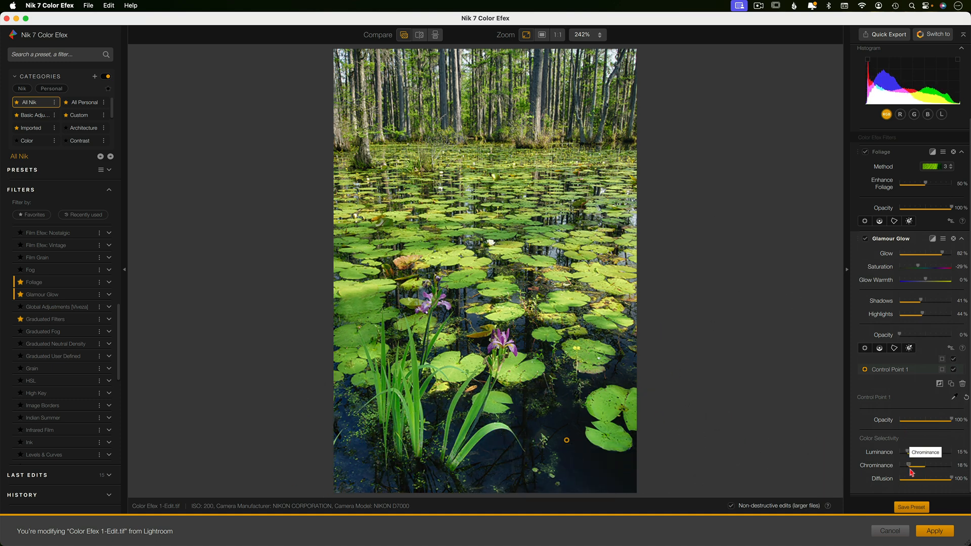
Add a negative Glamour Glow control point on the lily pad below the right iris and enlarge its radius beyond the photo's edges
left_click(865, 348)
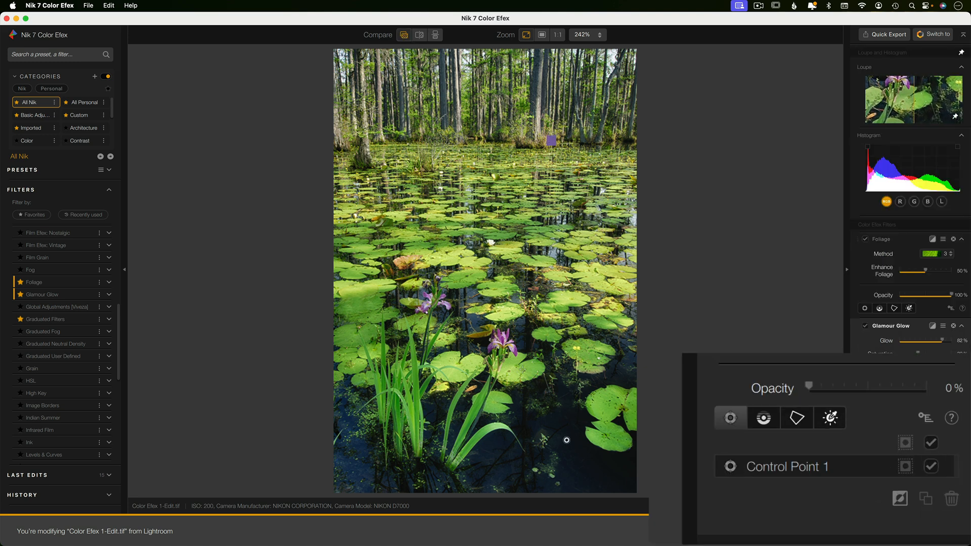
key("alt")
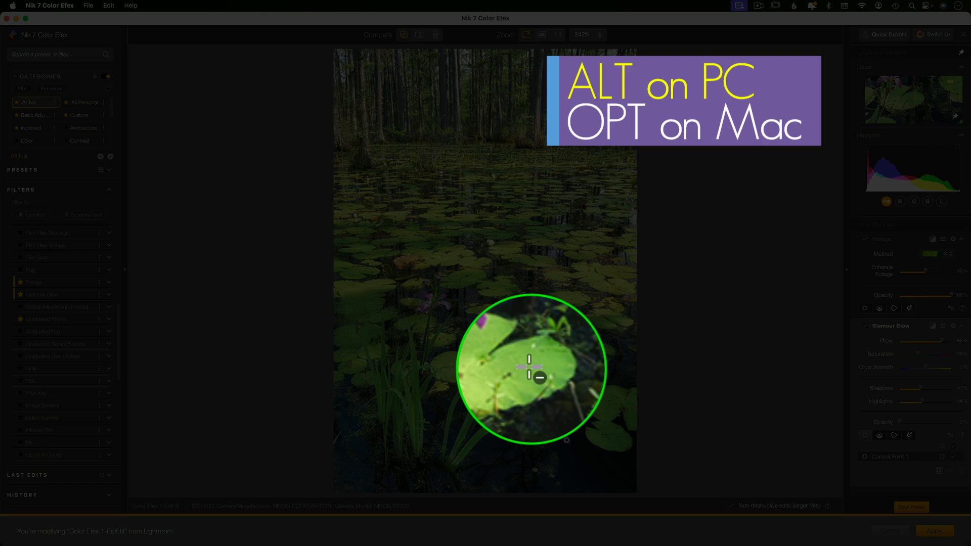
left_click(529, 367)
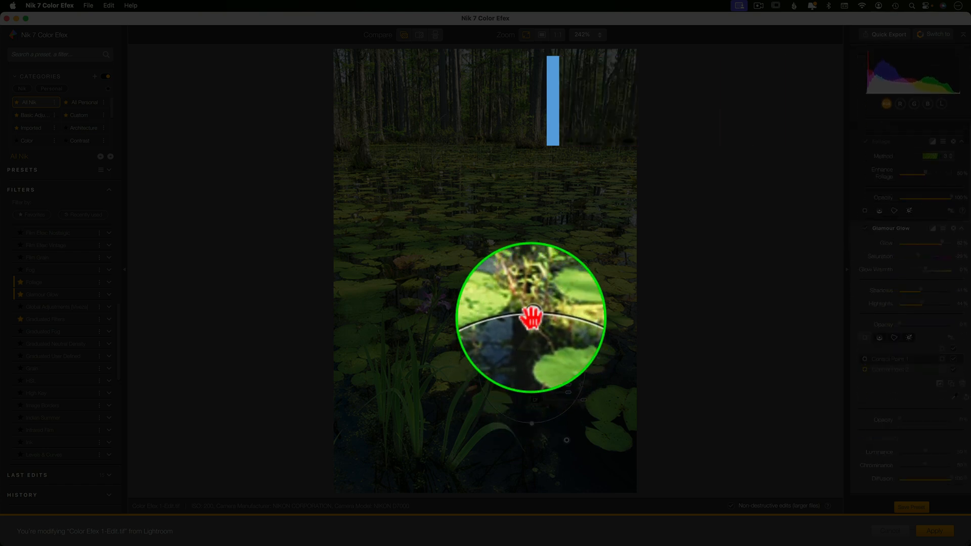
left_click_drag(531, 318, 242, 135)
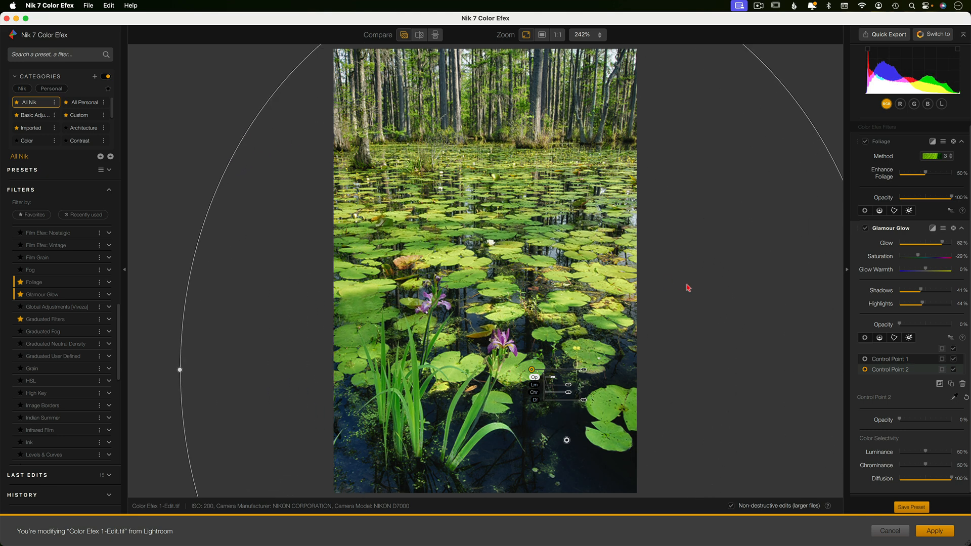
Examine the masks of Control Point 2 and Control Point 1, one at a time, and hide them again
left_click(943, 372)
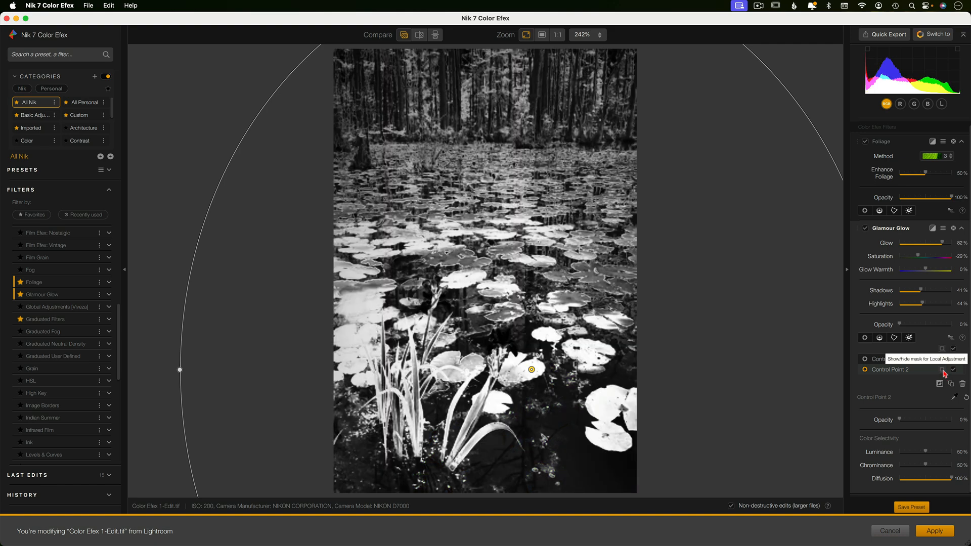
left_click(943, 370)
left_click(943, 359)
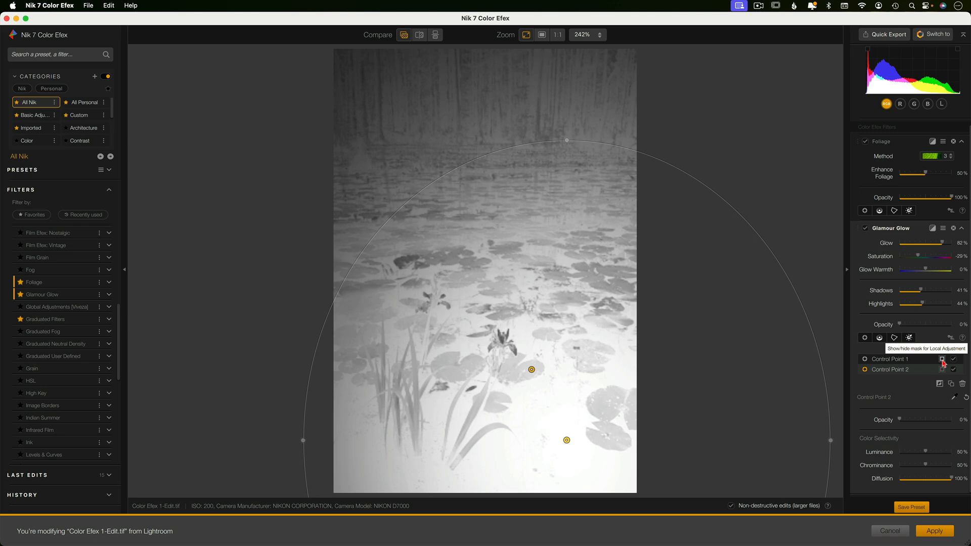
left_click(943, 360)
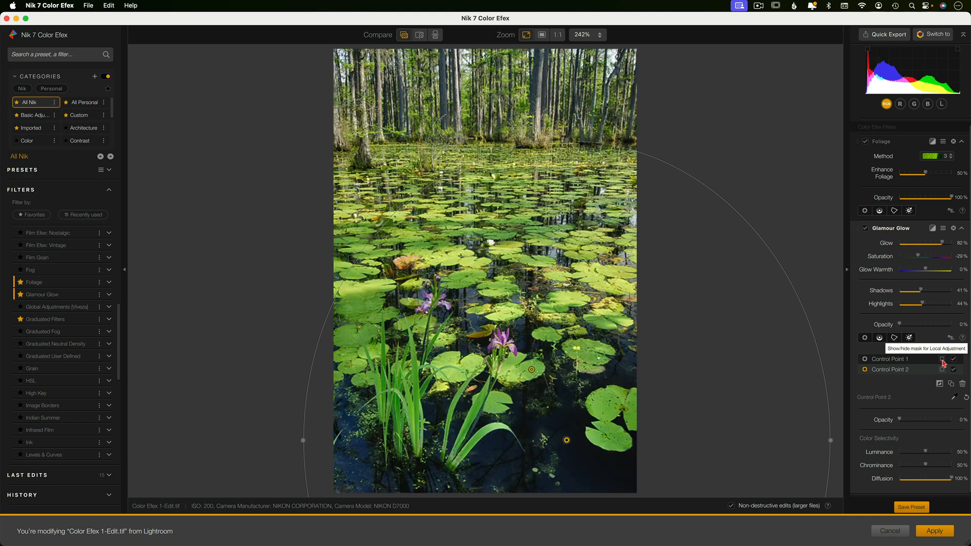
Set Control Point 1's color selectivity to luminance 52% and chrominance 46%
left_click(940, 359)
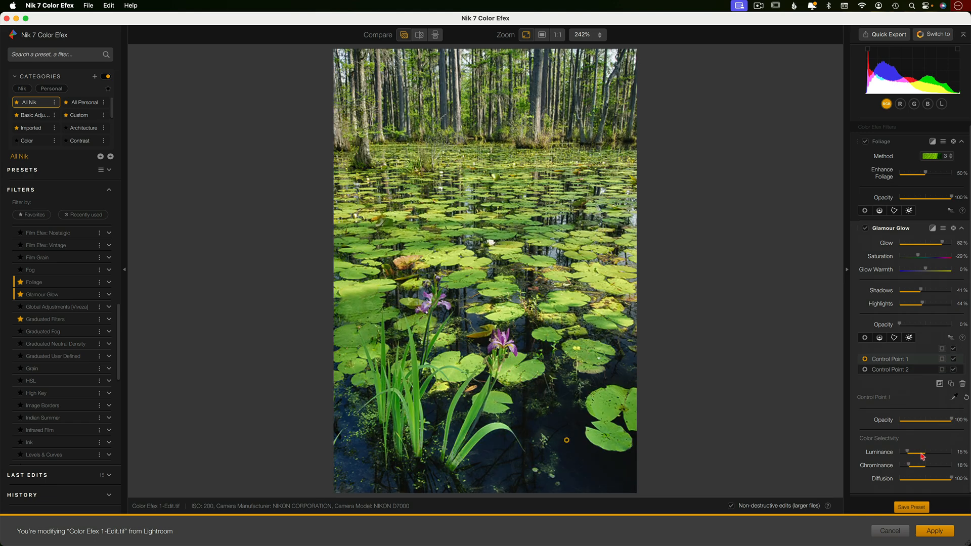
left_click(922, 454)
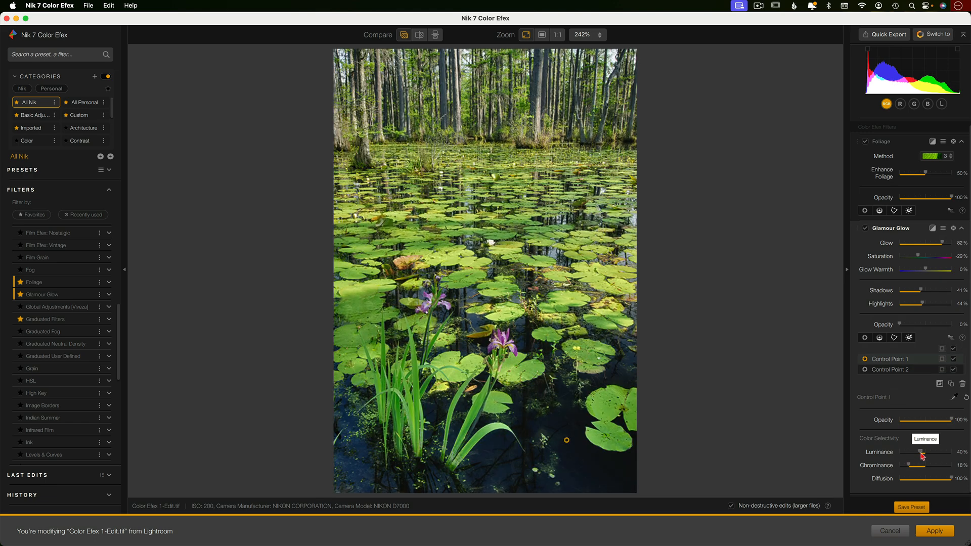
left_click(950, 457)
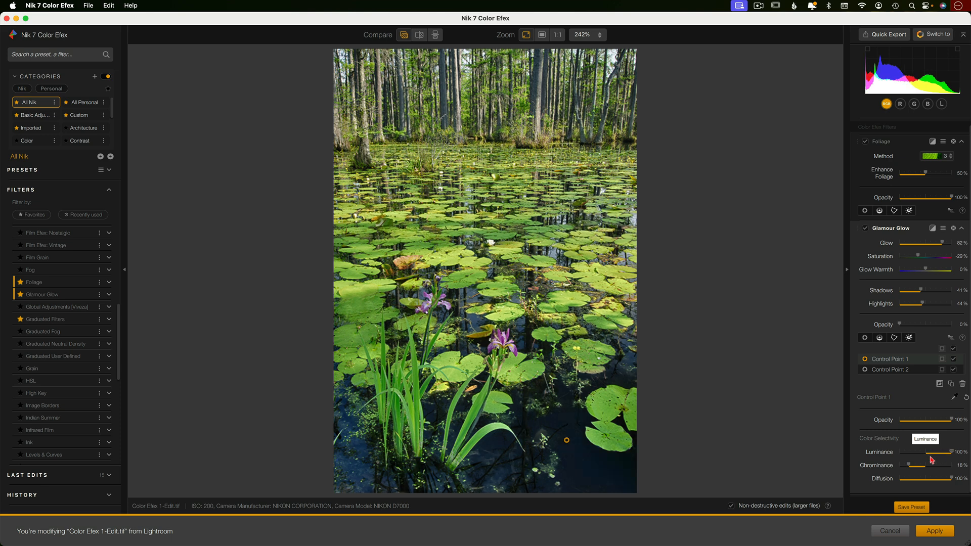
left_click(928, 454)
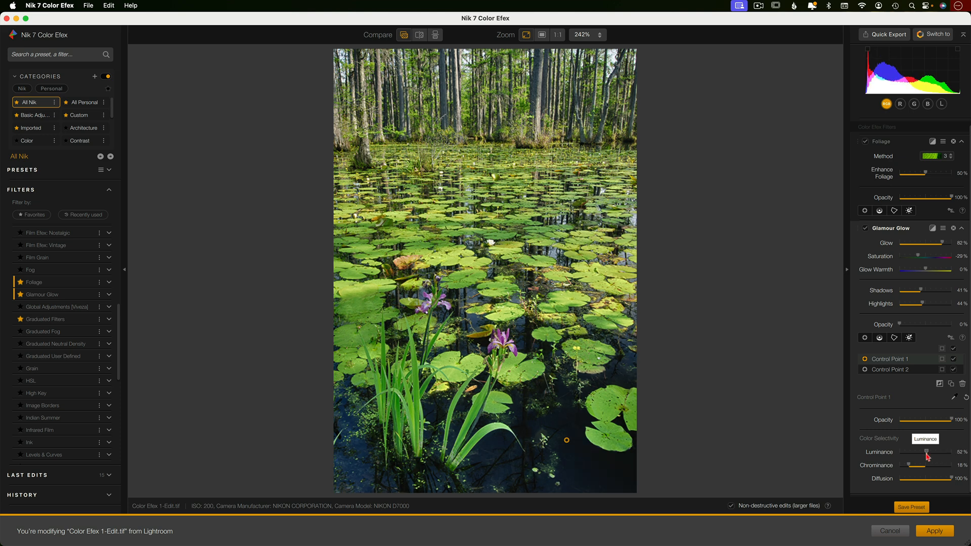
left_click(924, 465)
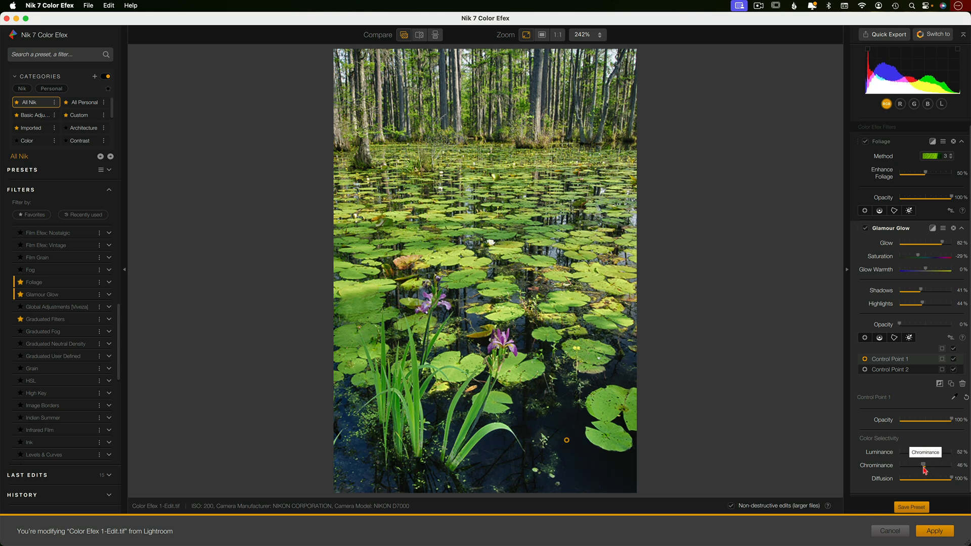
Check Control Point 1's mask and lower its luminance selectivity slightly
left_click(943, 360)
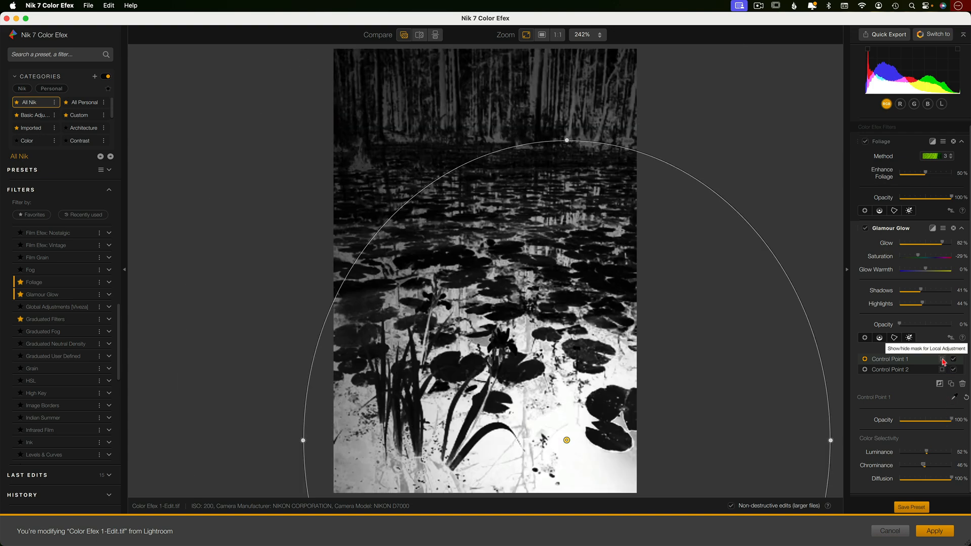
left_click(943, 359)
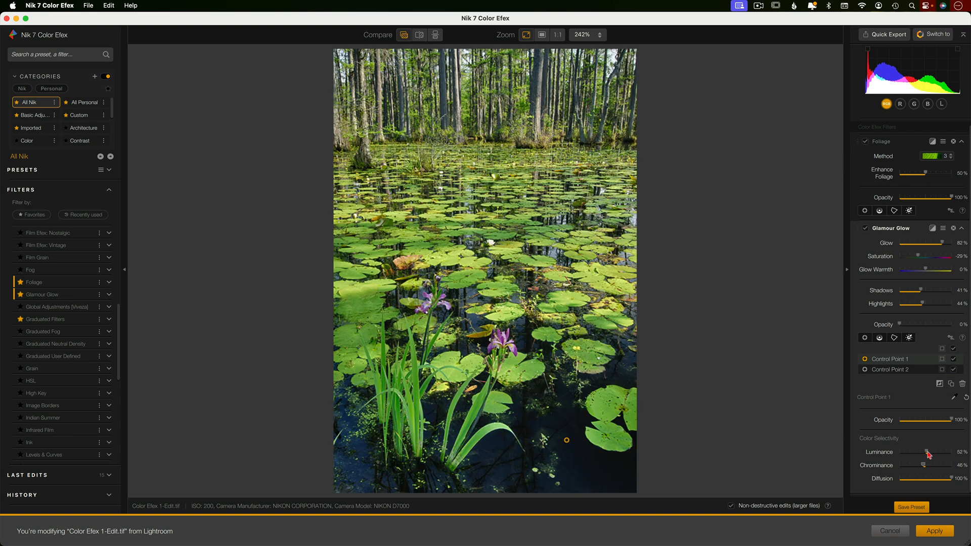
left_click_drag(928, 453, 924, 453)
left_click(943, 359)
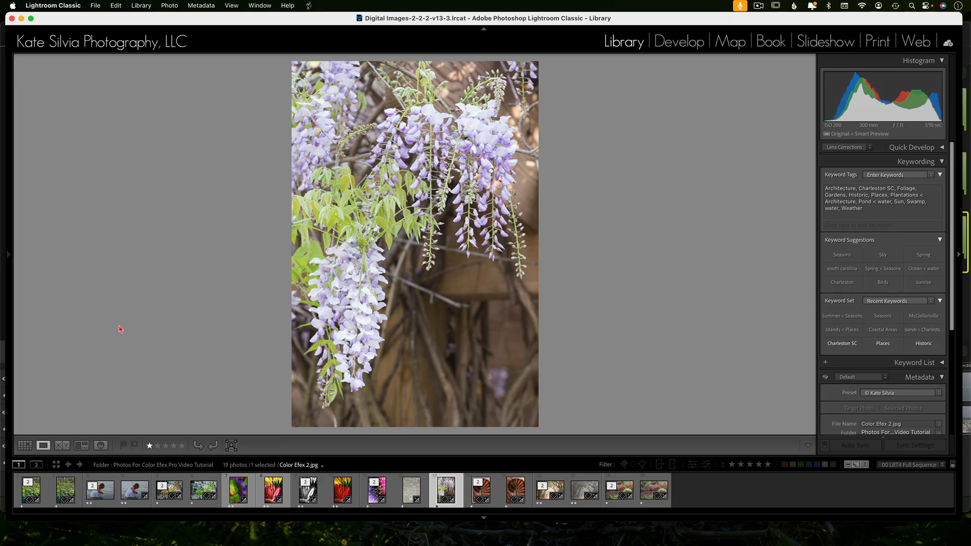
Open the wisteria photo Color Efex 2 from Lightroom Classic in Nik 7 Color Efex and dismiss the TIFF notice
right_click(447, 232)
mouse_move(502, 276)
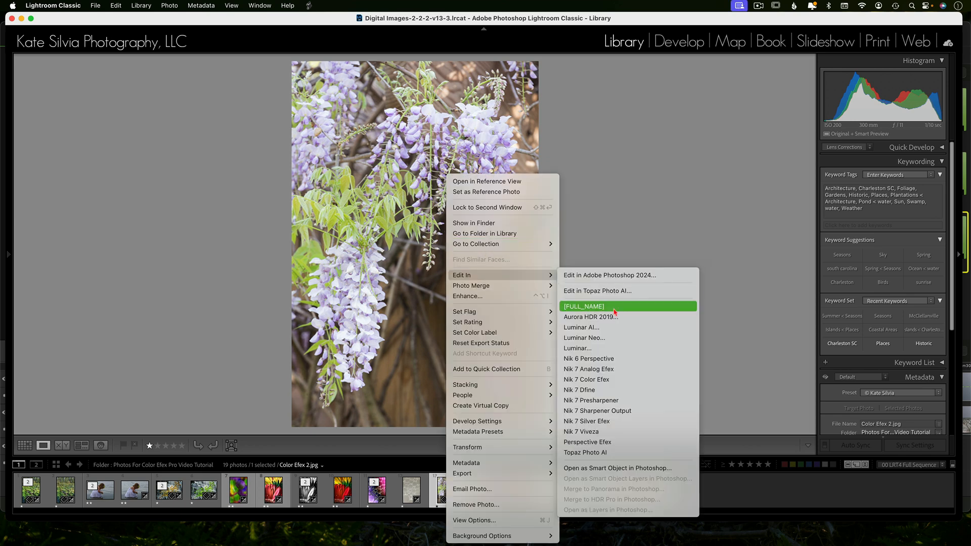
left_click(625, 379)
left_click(553, 250)
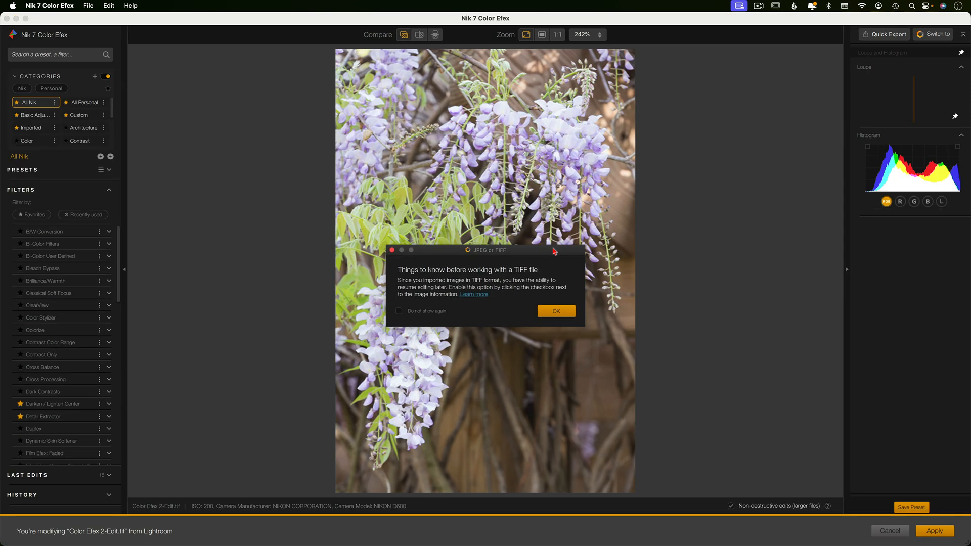
left_click(558, 312)
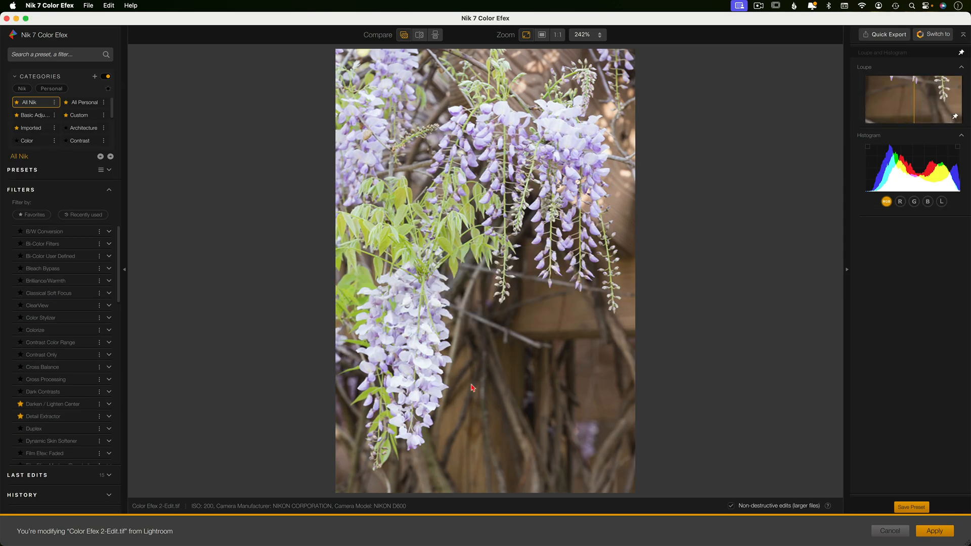
Limit the filter list to favorites and add a Foliage filter with method 3 to the wisteria photo
left_click_drag(119, 282, 113, 373)
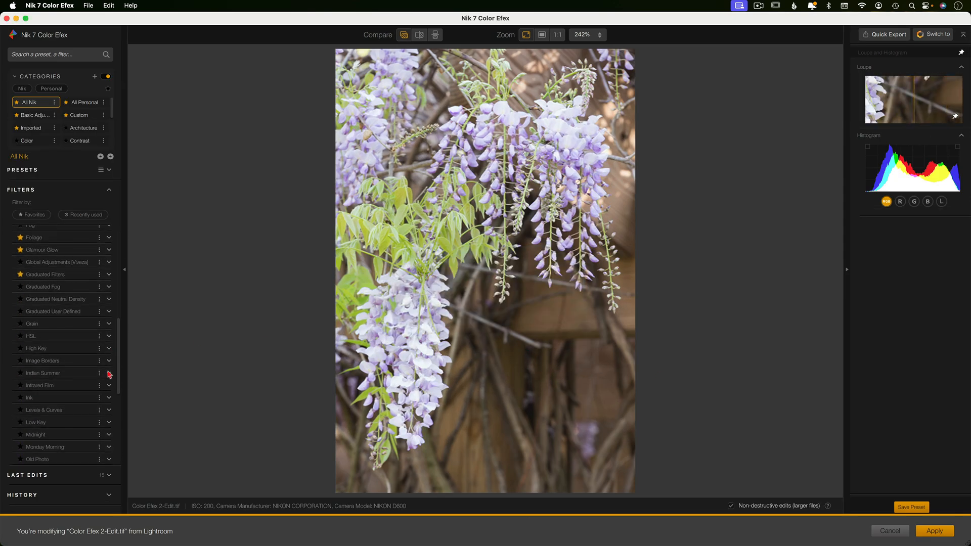
left_click(36, 215)
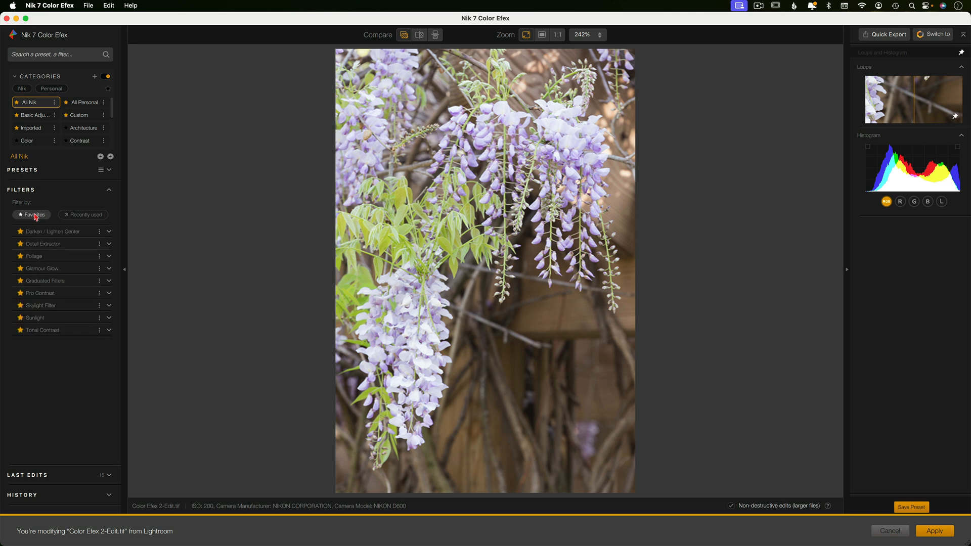
left_click(89, 256)
left_click(943, 254)
left_click(946, 287)
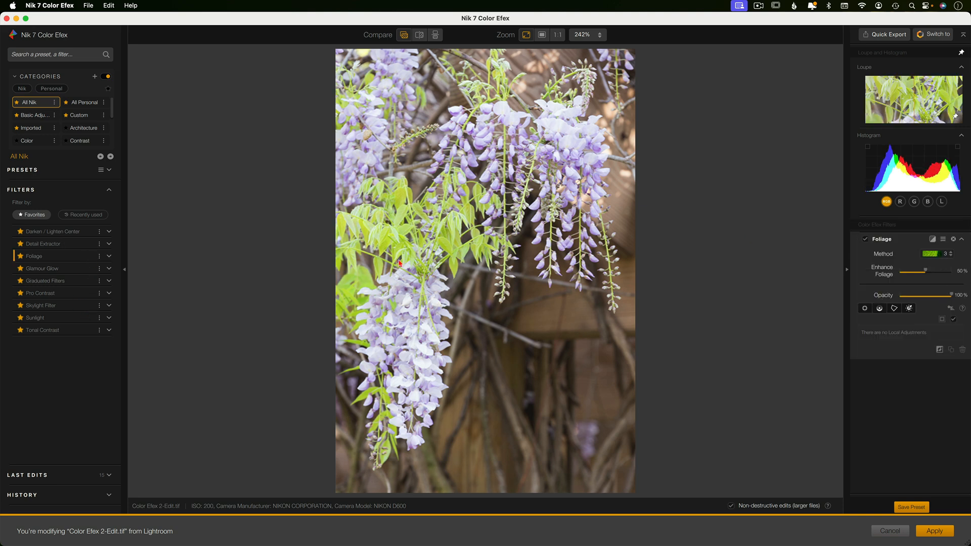
Add a Darken / Lighten Center filter to the wisteria photo
left_click(89, 231)
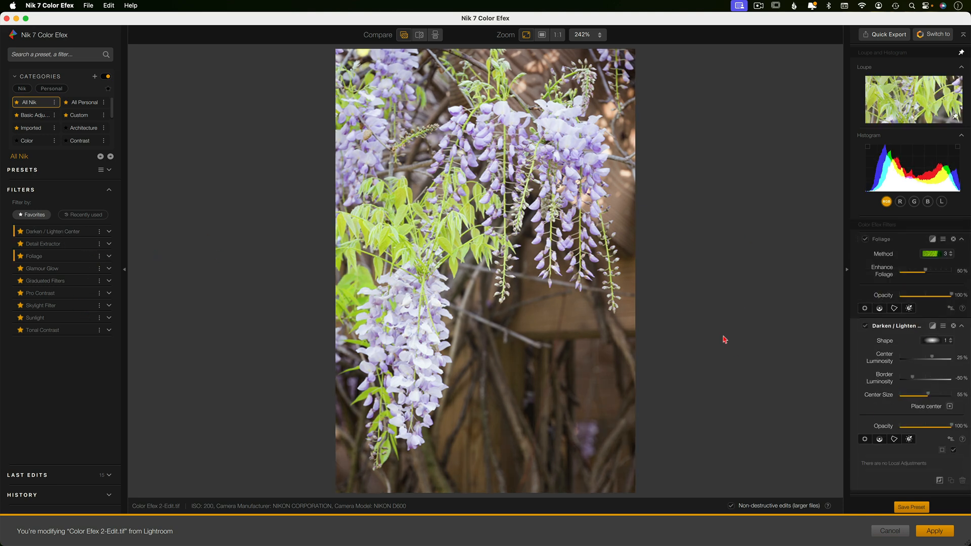
left_click(865, 439)
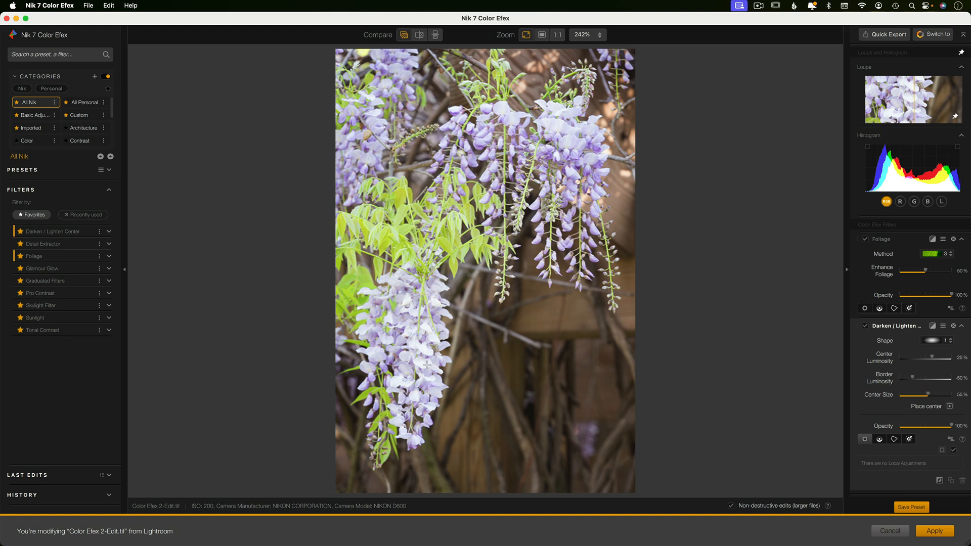
left_click(428, 366)
left_click(295, 220)
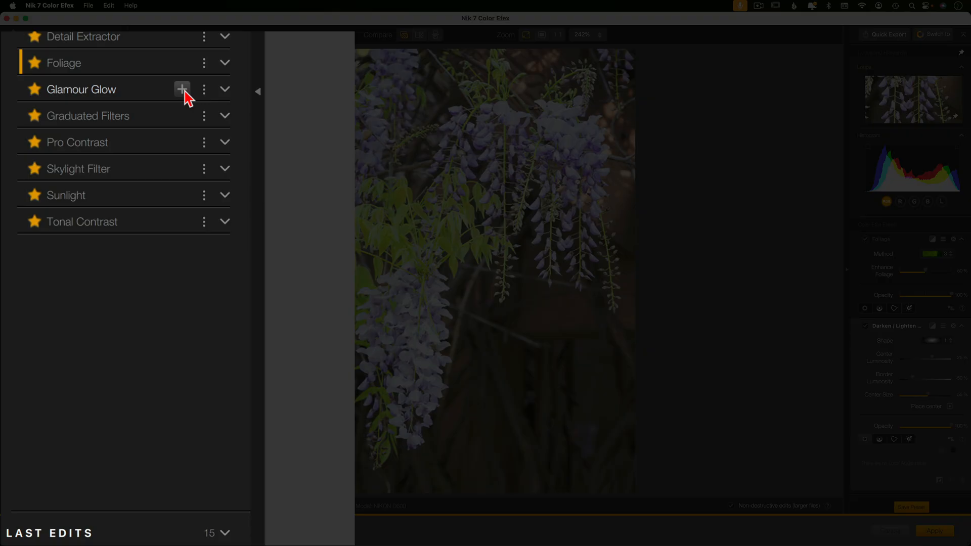
Add a Glamour Glow filter to the wisteria photo with the 02 - Strong preset and set its glow to 83%
left_click(89, 268)
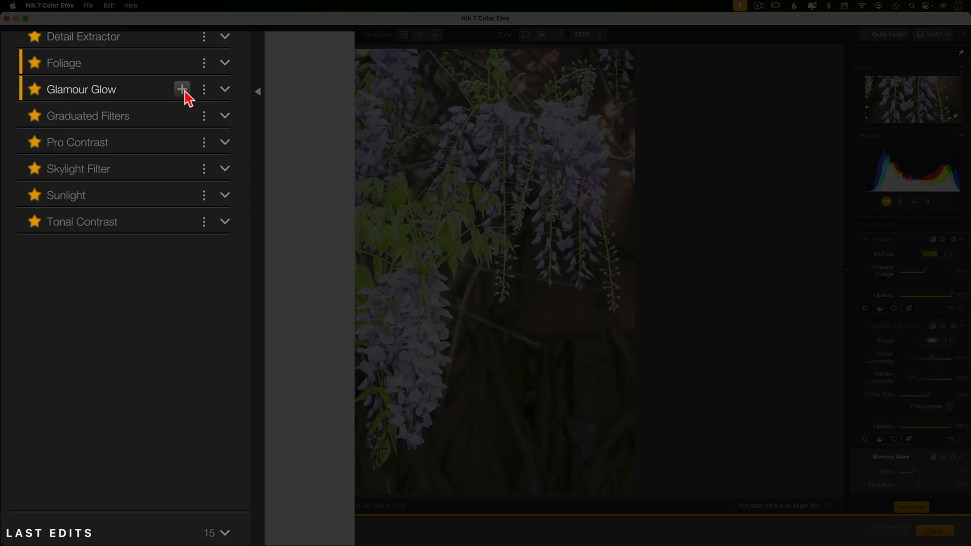
left_click(223, 91)
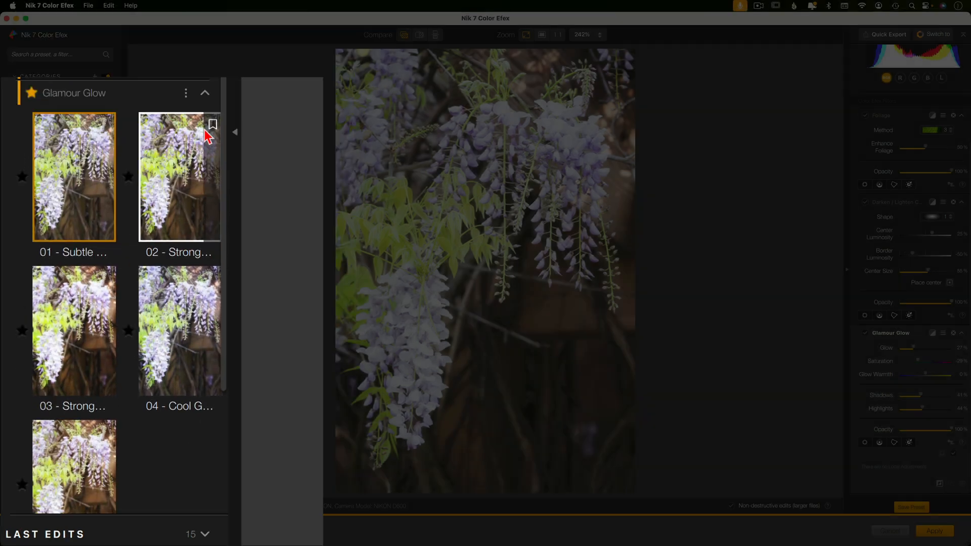
left_click(98, 281)
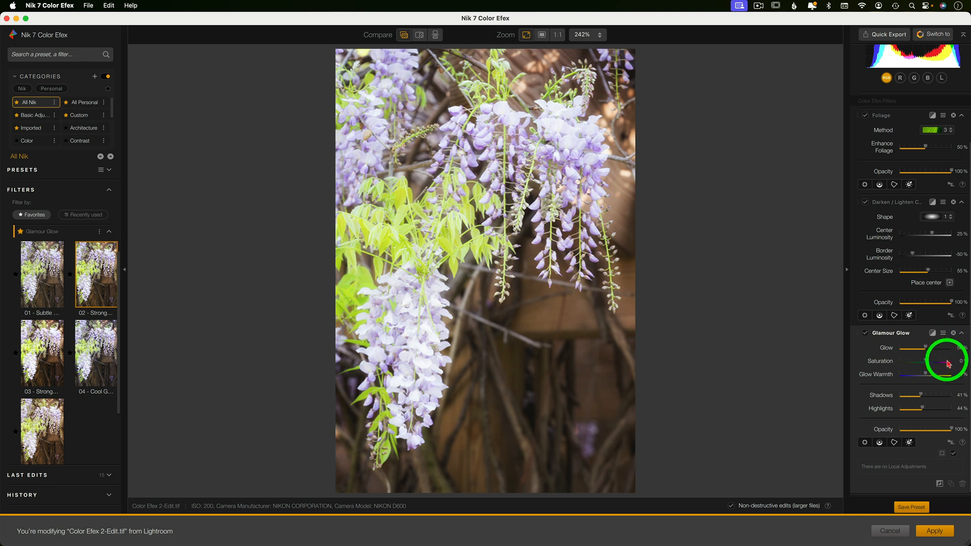
left_click_drag(939, 353, 943, 353)
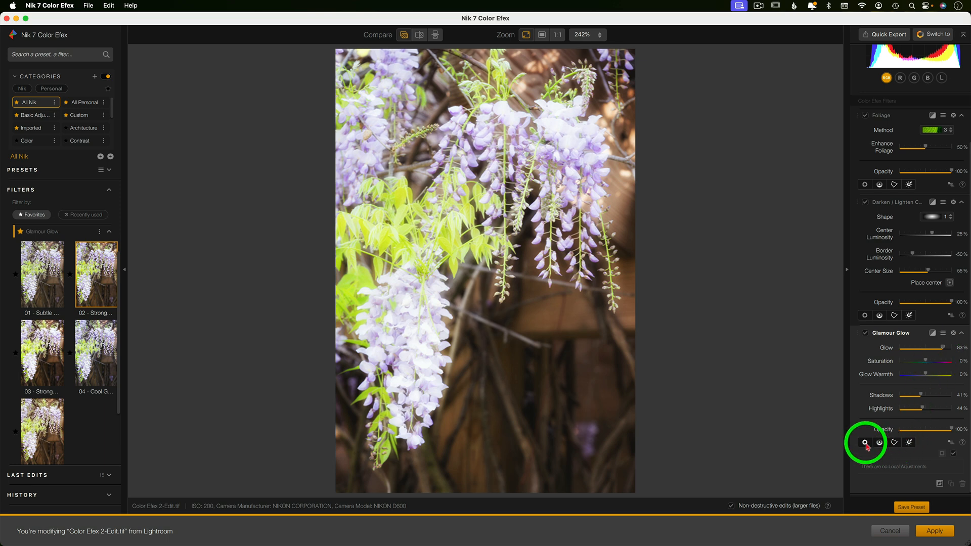
Add a Glamour Glow control point on the dark background beside the blossoms and enlarge its radius to span most of the photo
left_click(865, 442)
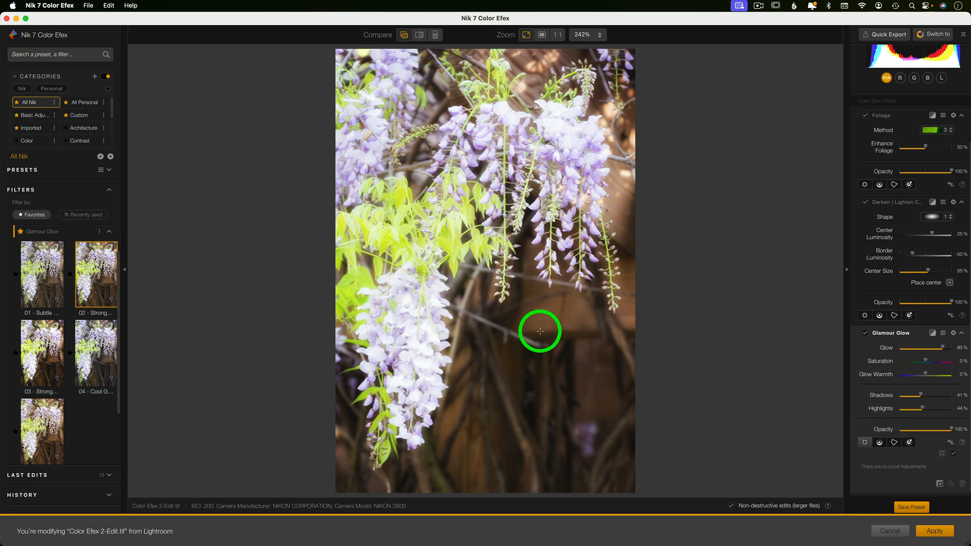
left_click(542, 329)
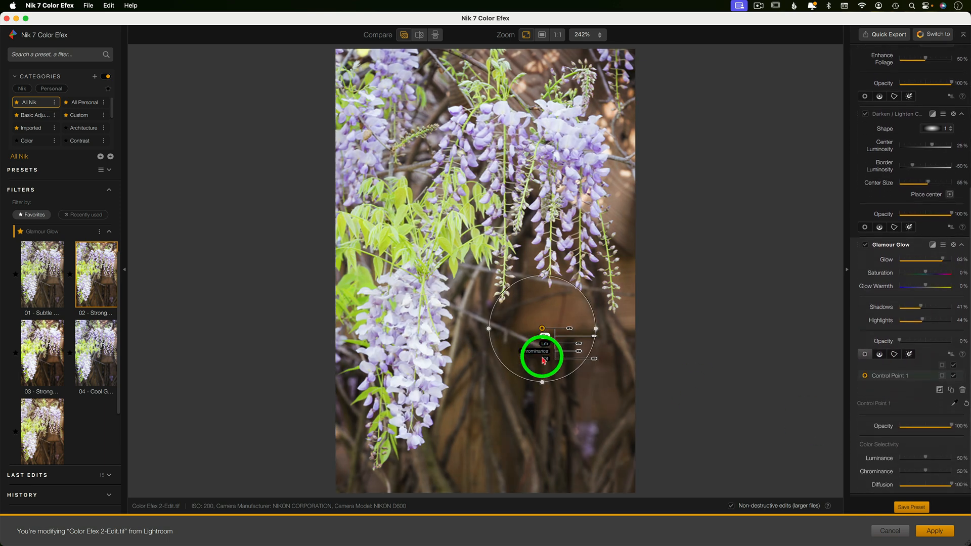
left_click_drag(499, 361, 272, 429)
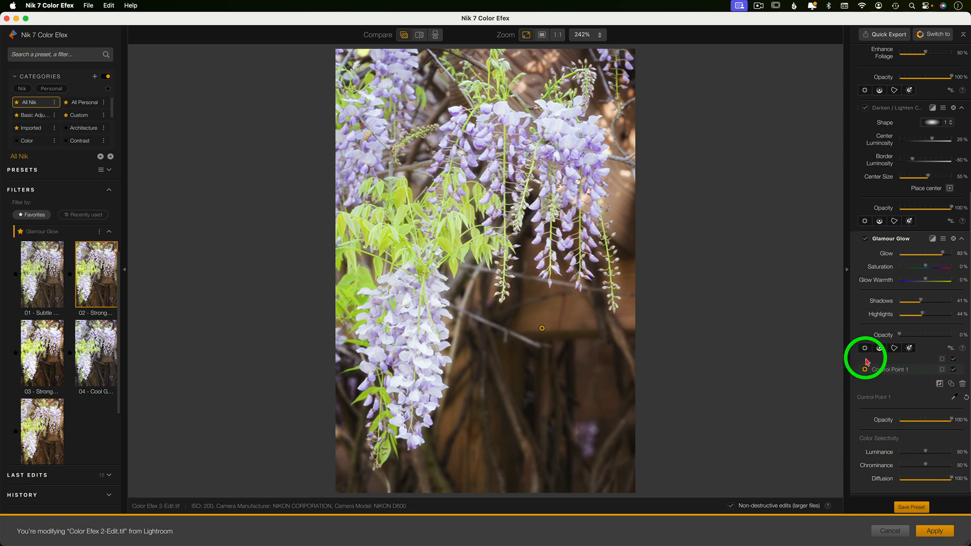
Add a subtractive Glamour Glow control point on the lower wisteria cluster with 0% opacity and expand its radius beyond the photo
scroll(866, 362, "up", 4)
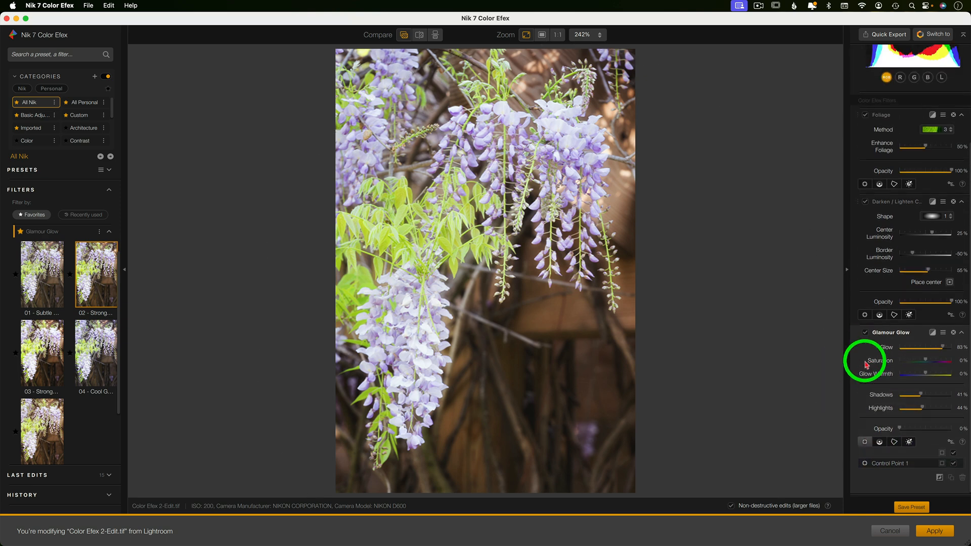
left_click(865, 443)
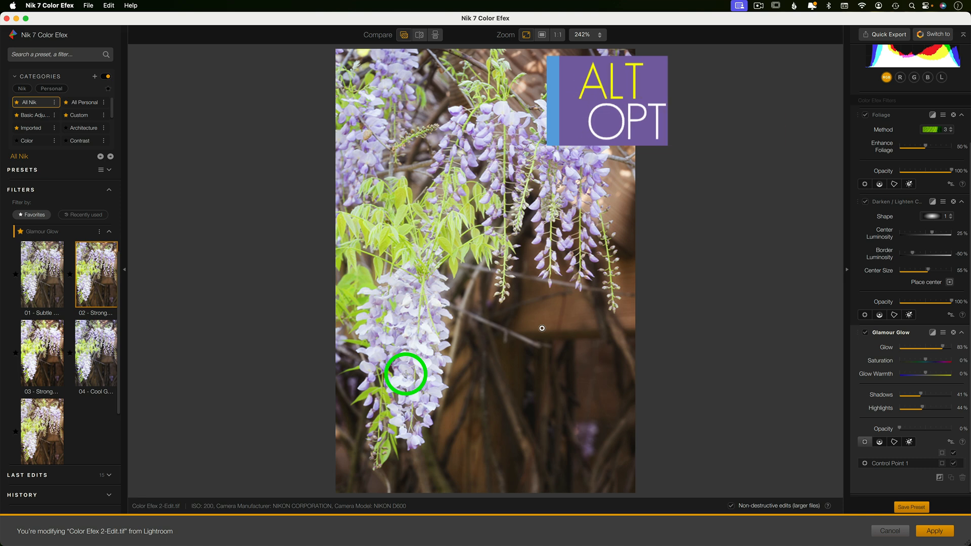
left_click(405, 374)
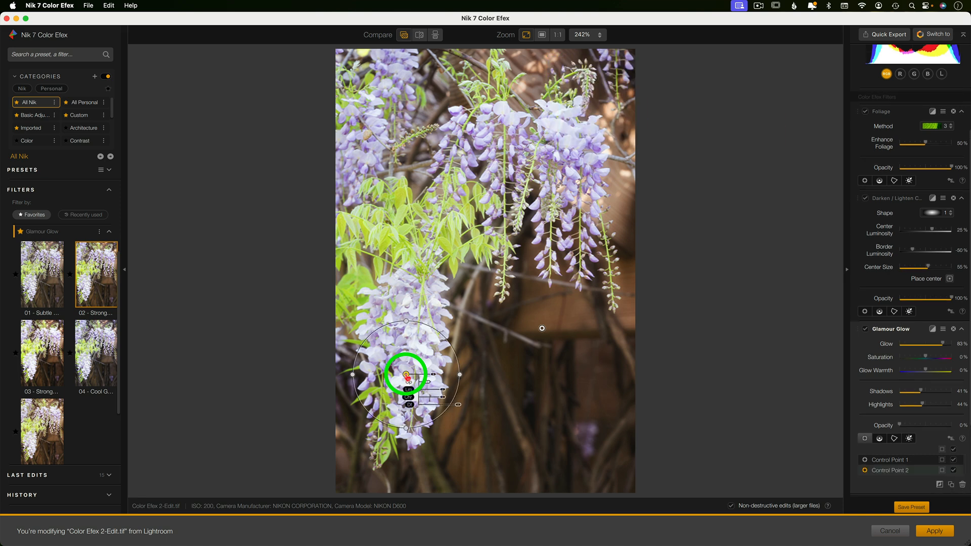
left_click_drag(428, 324, 918, 325)
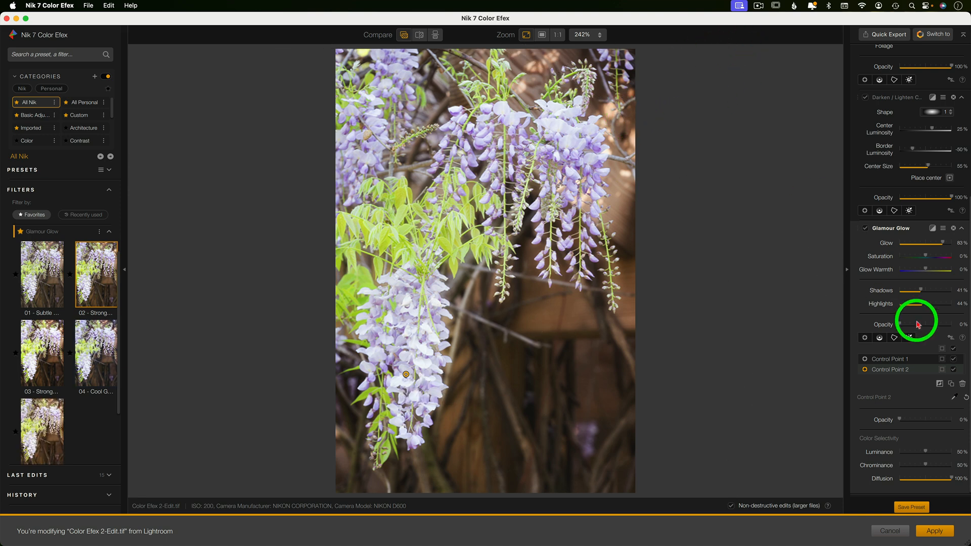
Inspect the Glamour Glow masks of the lower blossom and background control points, leaving both masks hidden
left_click(943, 371)
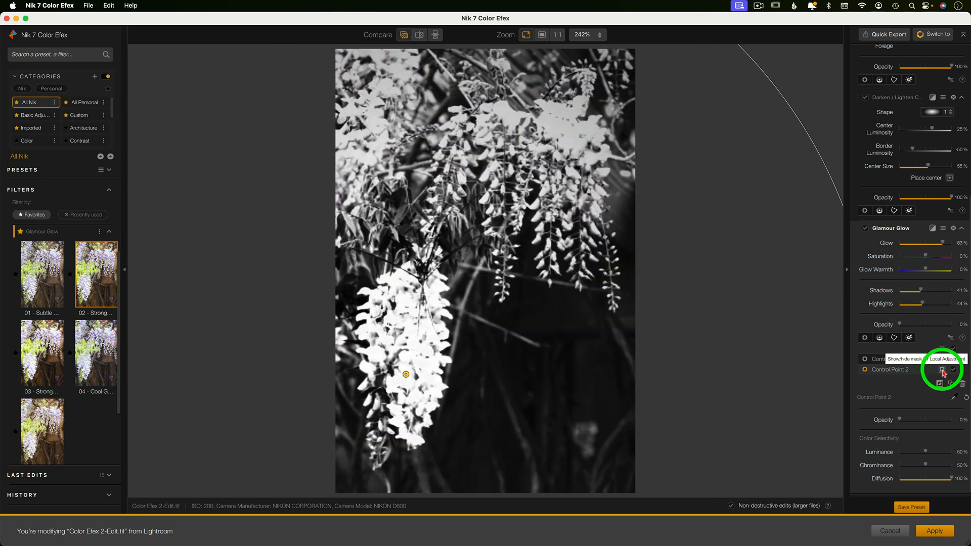
left_click(942, 360)
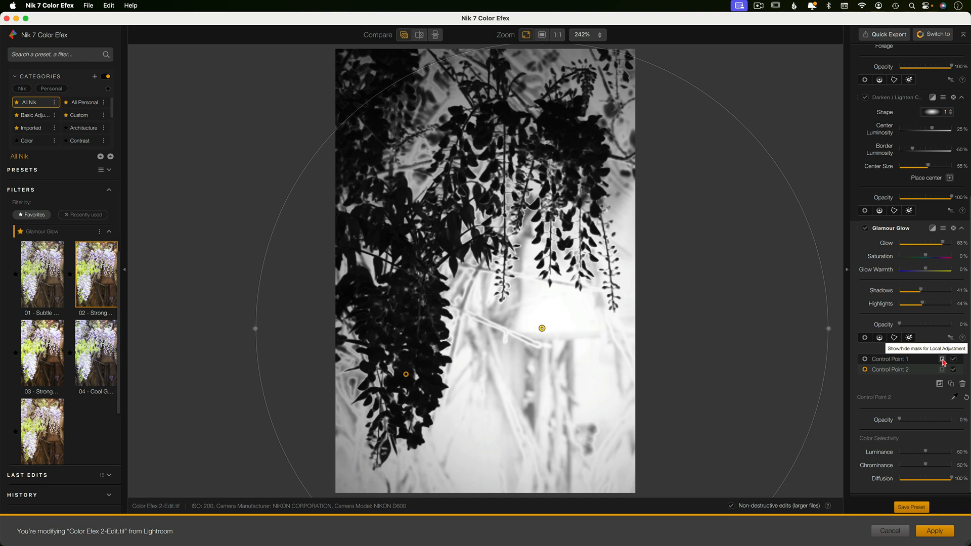
left_click(942, 359)
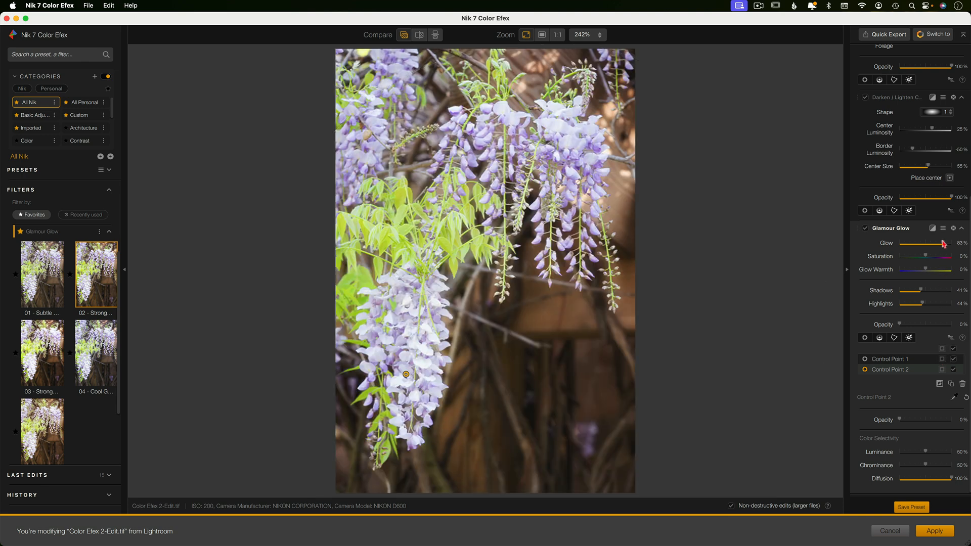
Set Glamour Glow's glow to 100% and add a subtractive control point on the yellow-green leaves with a radius covering most of the photo
left_click_drag(944, 245, 961, 244)
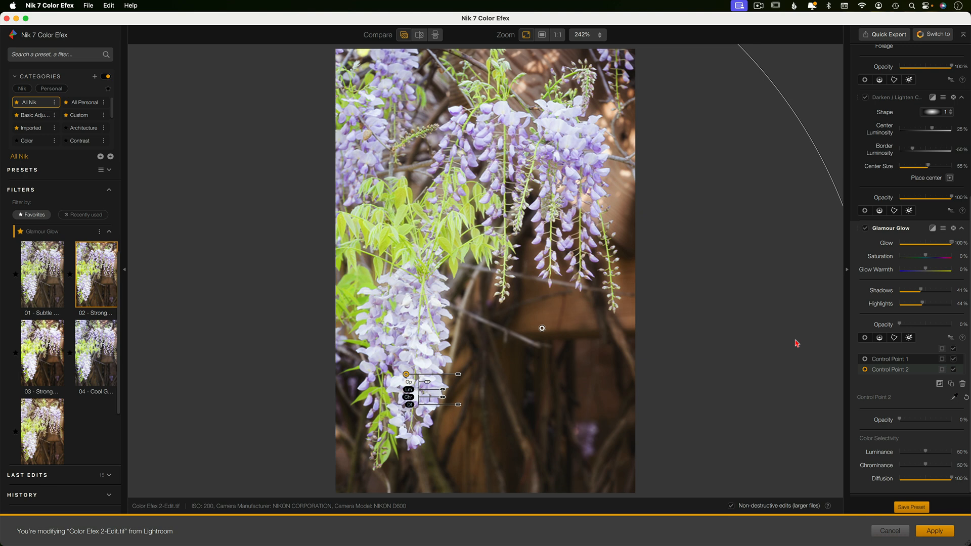
scroll(871, 339, "up", 3)
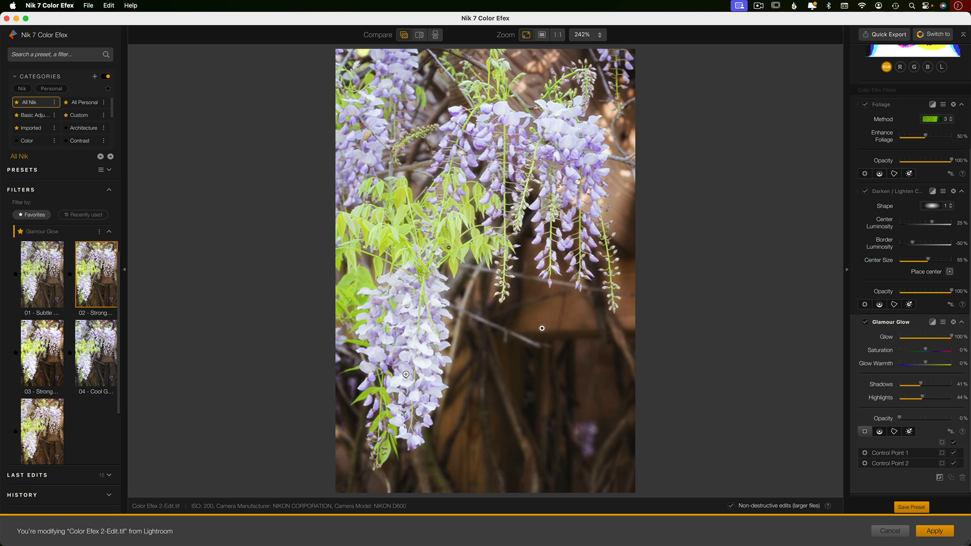
left_click(446, 247)
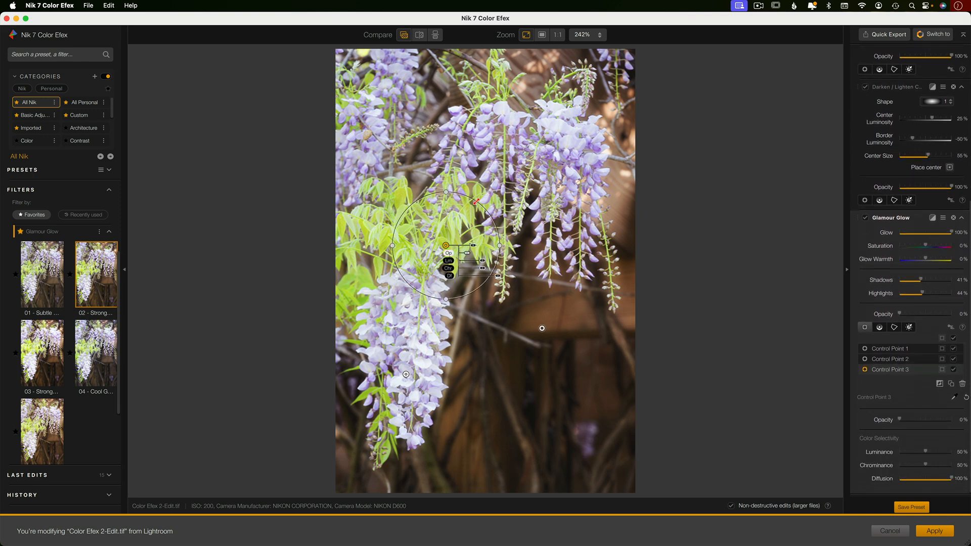
left_click_drag(476, 201, 685, 105)
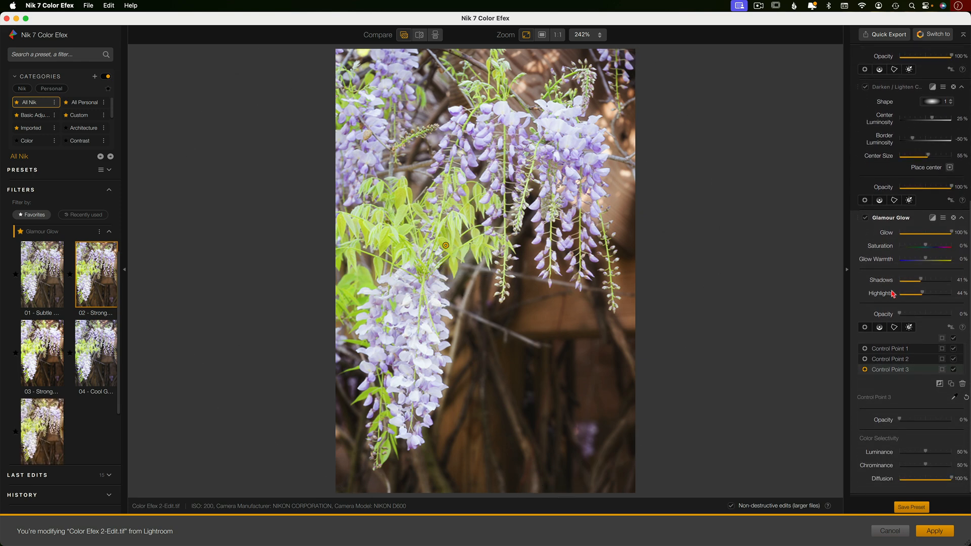
Inspect the masks of all three Glamour Glow control points one after another, leaving them hidden
left_click(942, 370)
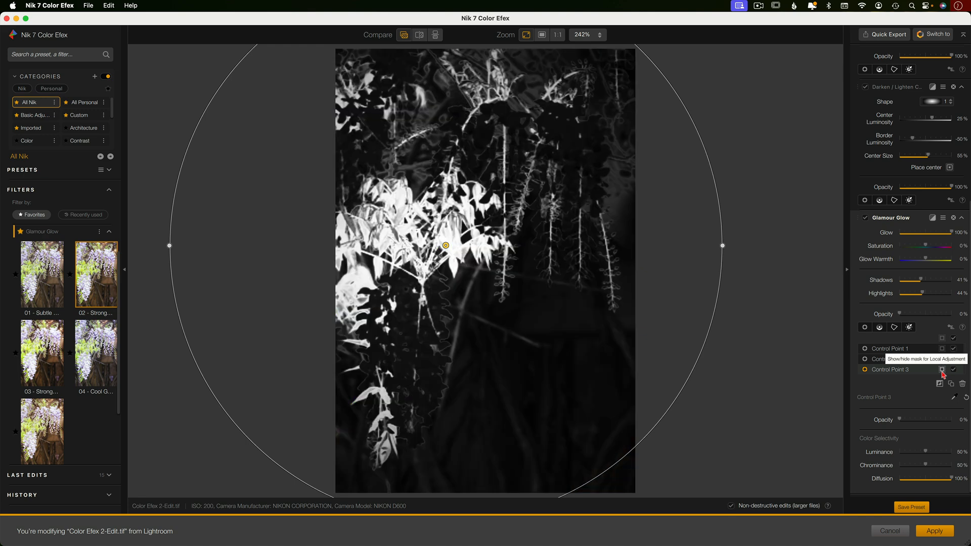
left_click(942, 370)
left_click(942, 359)
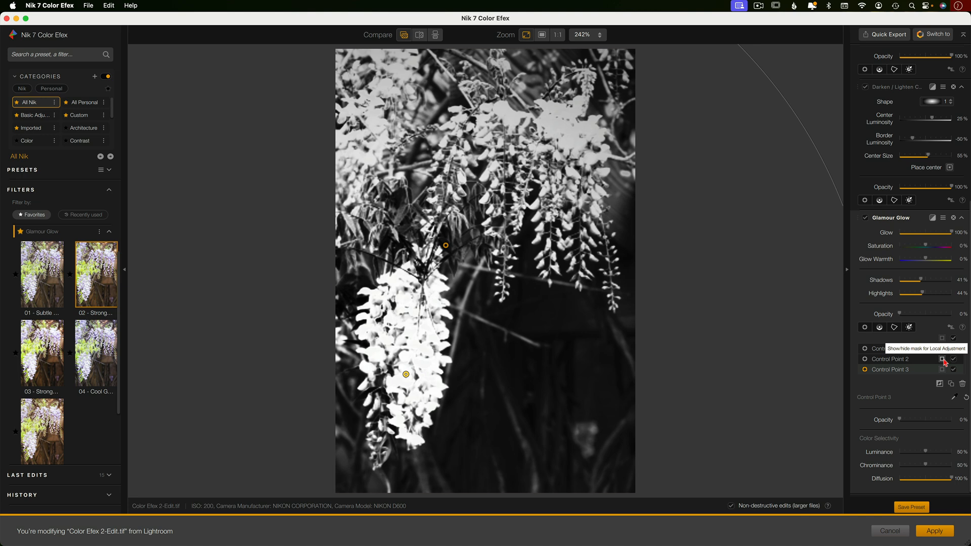
left_click(942, 359)
left_click(942, 349)
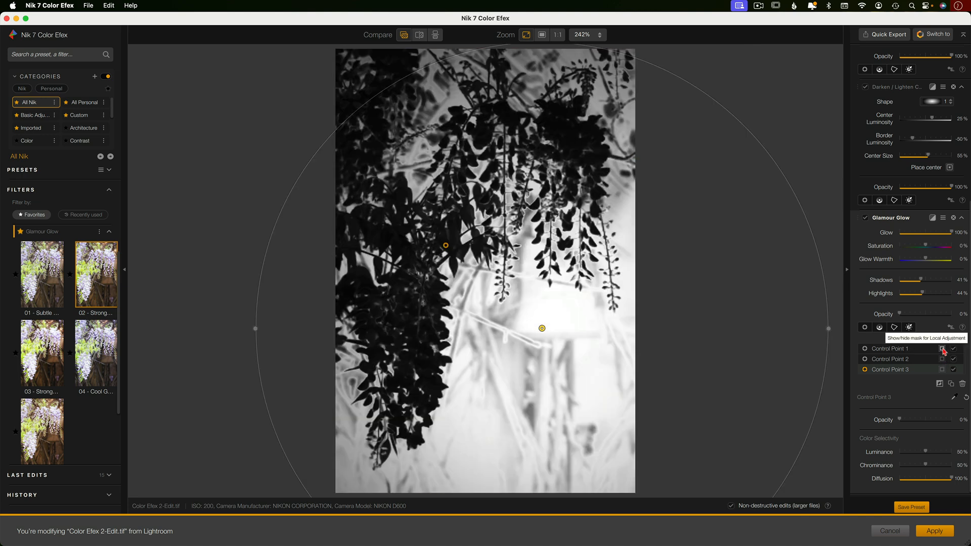
left_click(942, 349)
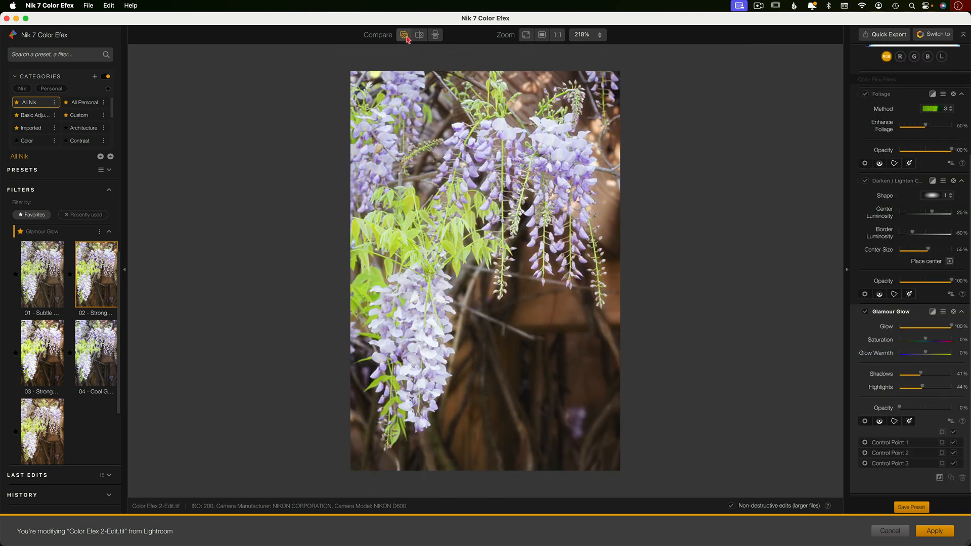
Compare the edited wisteria photo with its original several times
left_click(404, 34)
left_click(407, 38)
left_click(407, 39)
left_click(407, 39)
left_click_drag(909, 236, 907, 257)
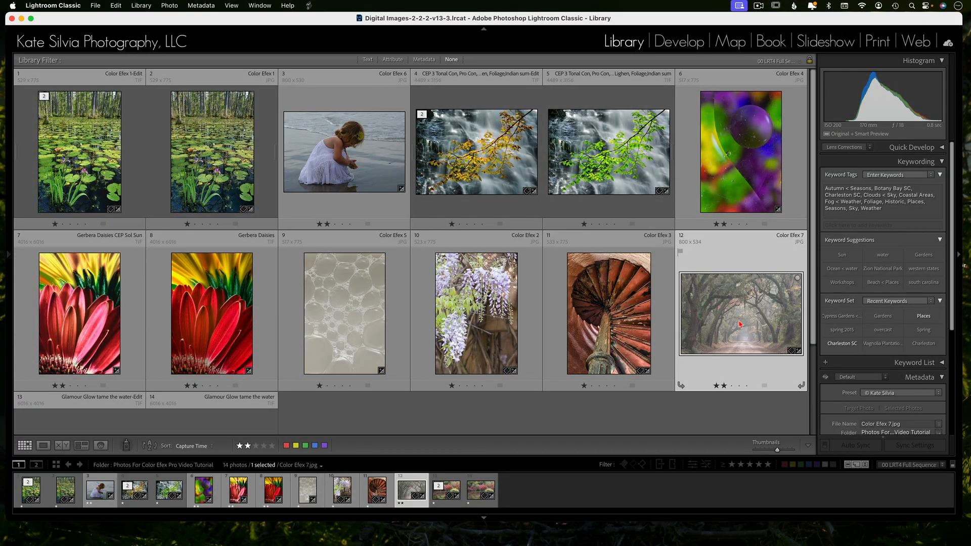
Open Color Efex 7 from Lightroom Classic in Nik 7 Color Efex as a copy with Lightroom adjustments and dismiss the TIFF notice
right_click(739, 324)
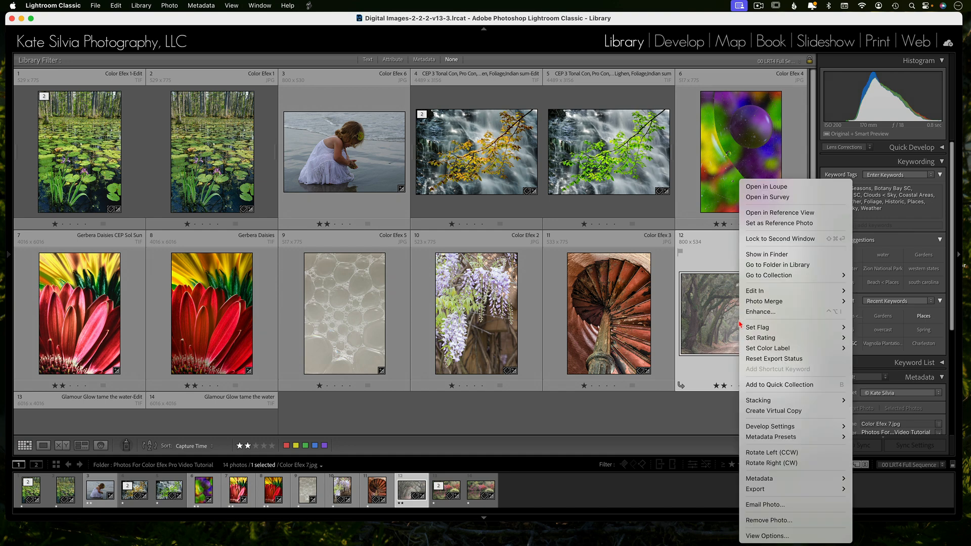
mouse_move(759, 291)
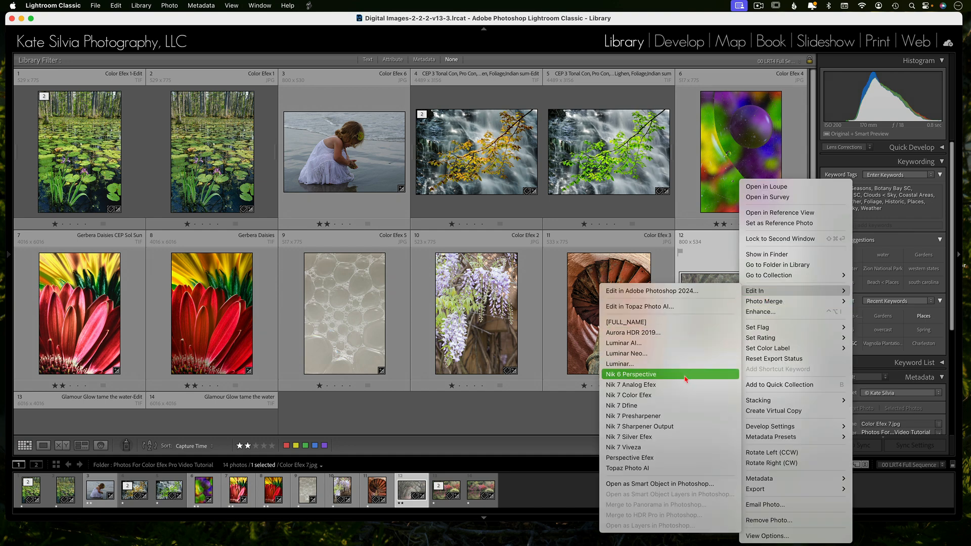
left_click(681, 395)
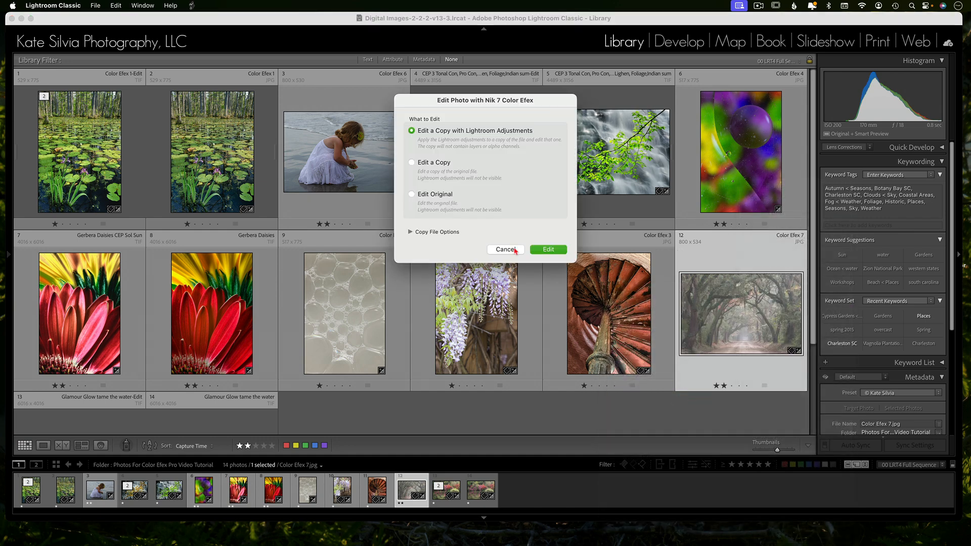
left_click(552, 254)
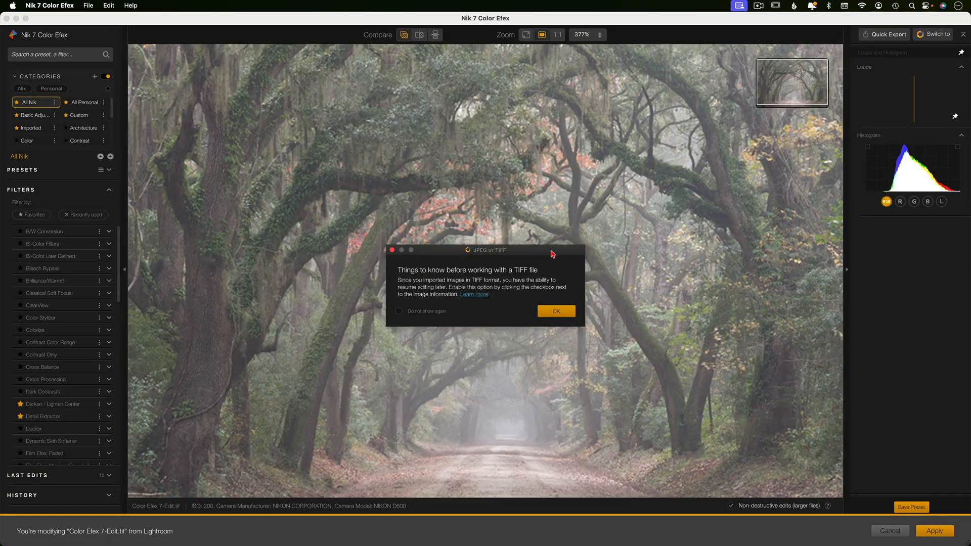
left_click(556, 310)
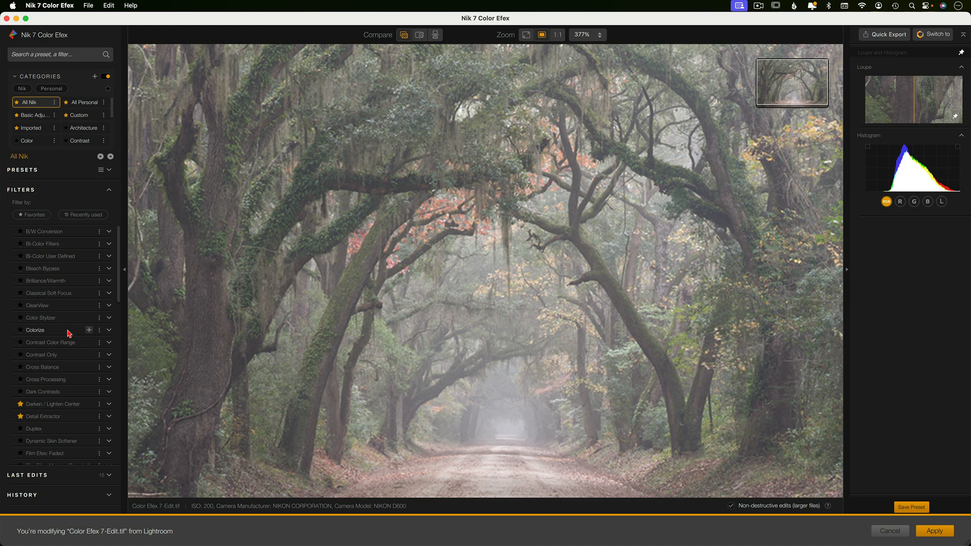
Add a Tonal Contrast filter to the foggy tree-lined road photo
scroll(70, 333, "down", 10)
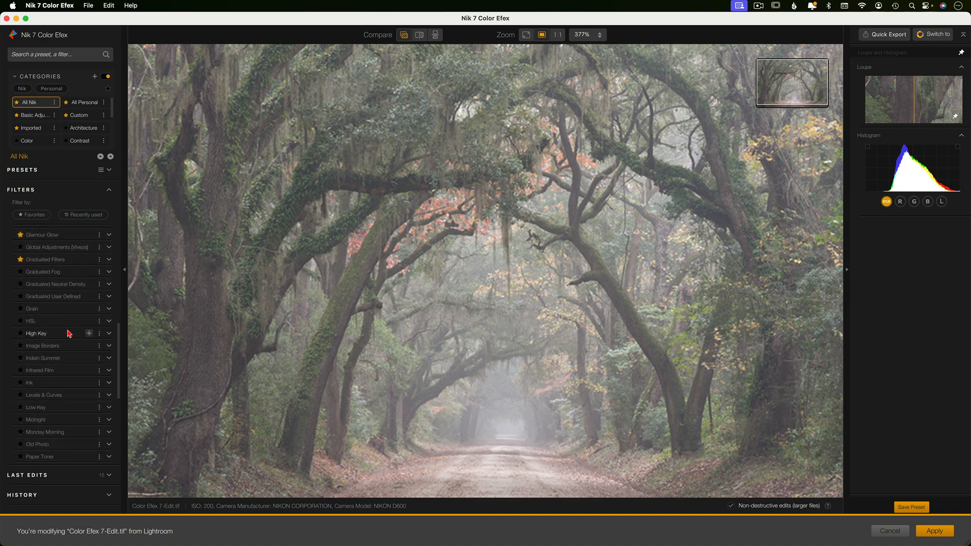
scroll(70, 334, "down", 1)
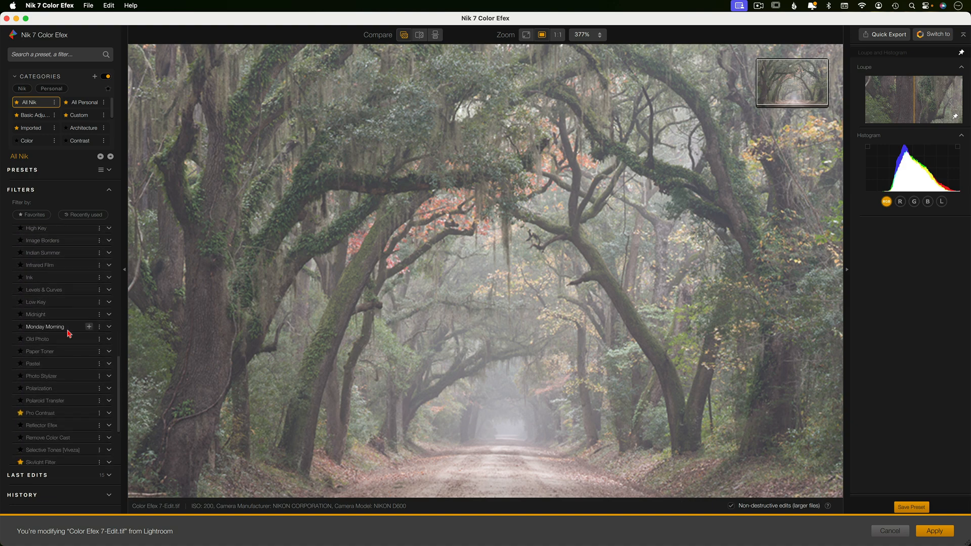
scroll(72, 416, "down", 3)
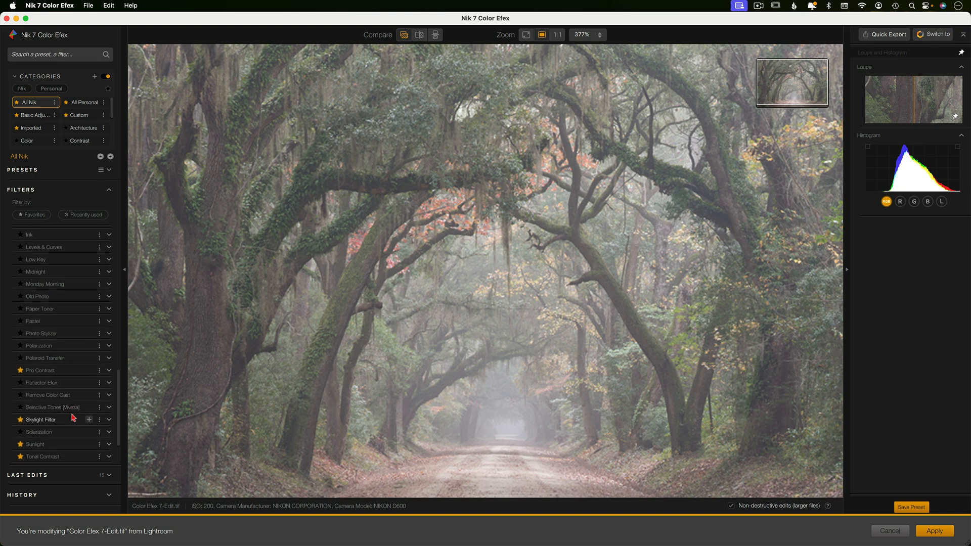
scroll(73, 417, "down", 1)
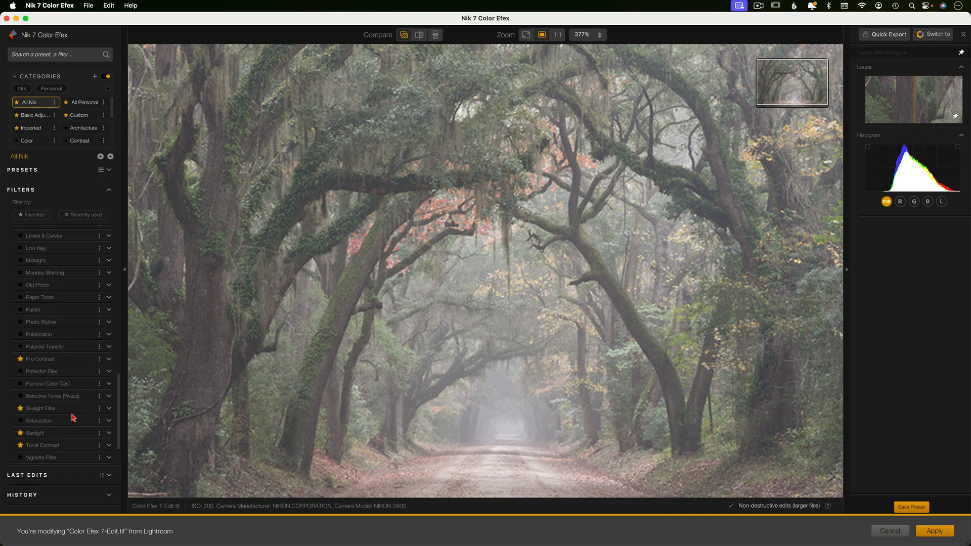
scroll(74, 418, "down", 1)
left_click(89, 428)
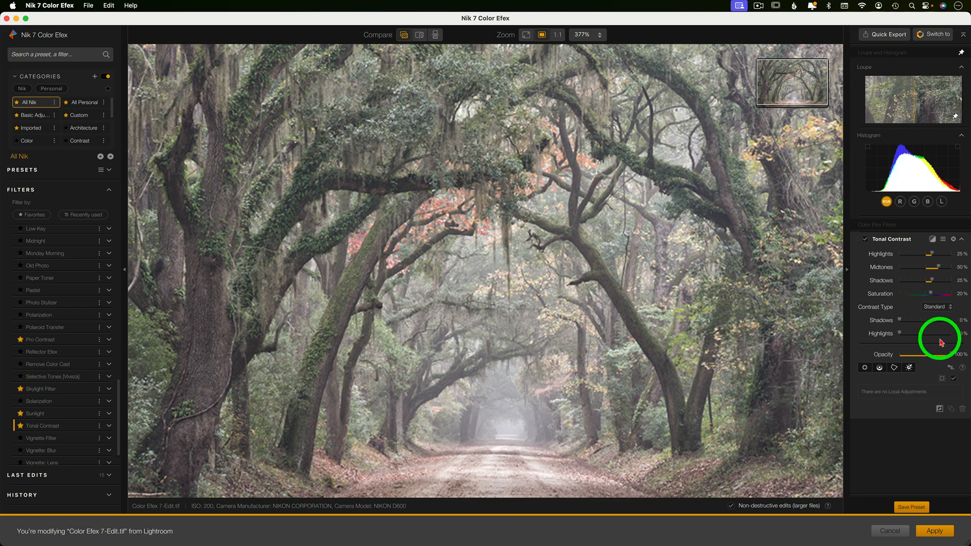
Add a subtractive Tonal Contrast control point with 0% opacity on the fog at the road's end and enlarge its radius
left_click(866, 368)
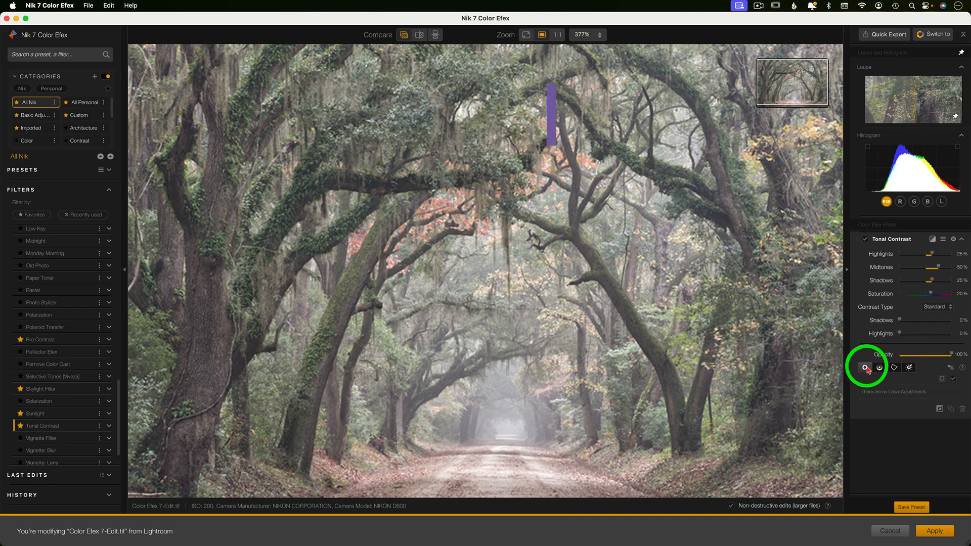
left_click(506, 416)
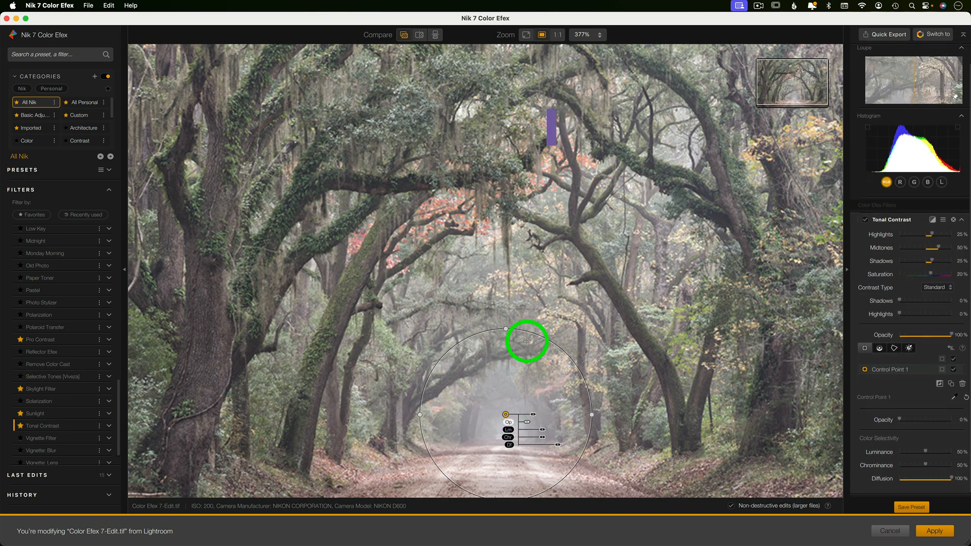
left_click_drag(506, 330, 506, 234)
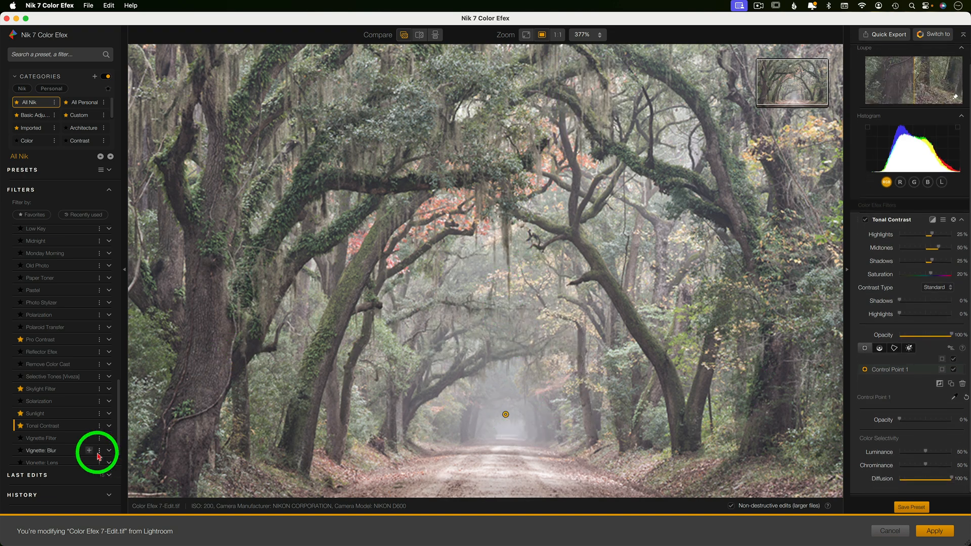
Add a Skylight filter and a Foliage filter to the foggy tree-lined road photo
left_click(89, 390)
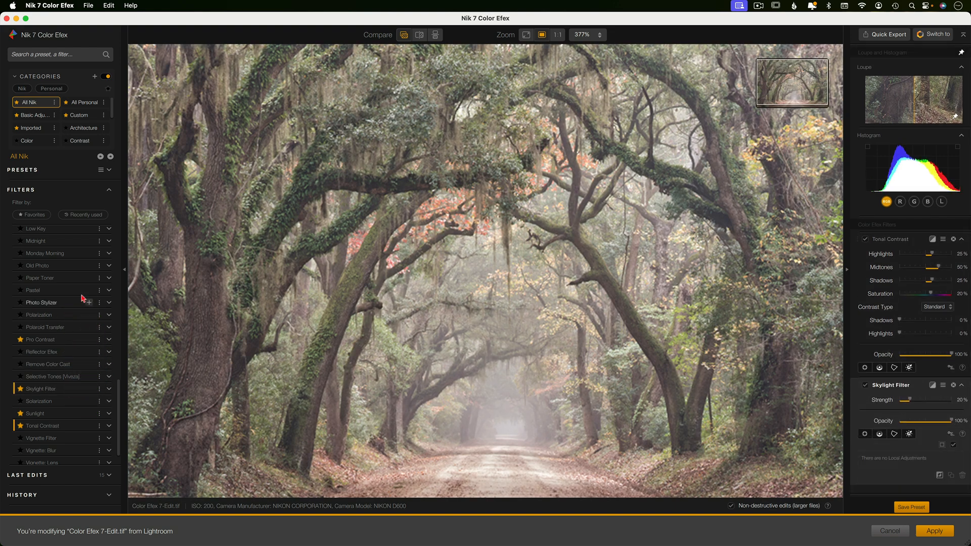
scroll(75, 269, "up", 1)
scroll(75, 270, "up", 7)
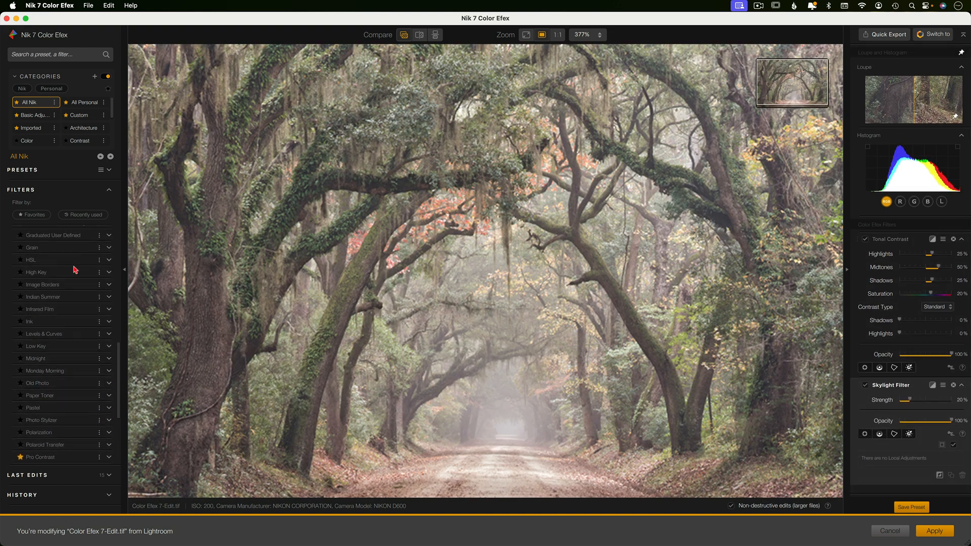
scroll(74, 269, "up", 4)
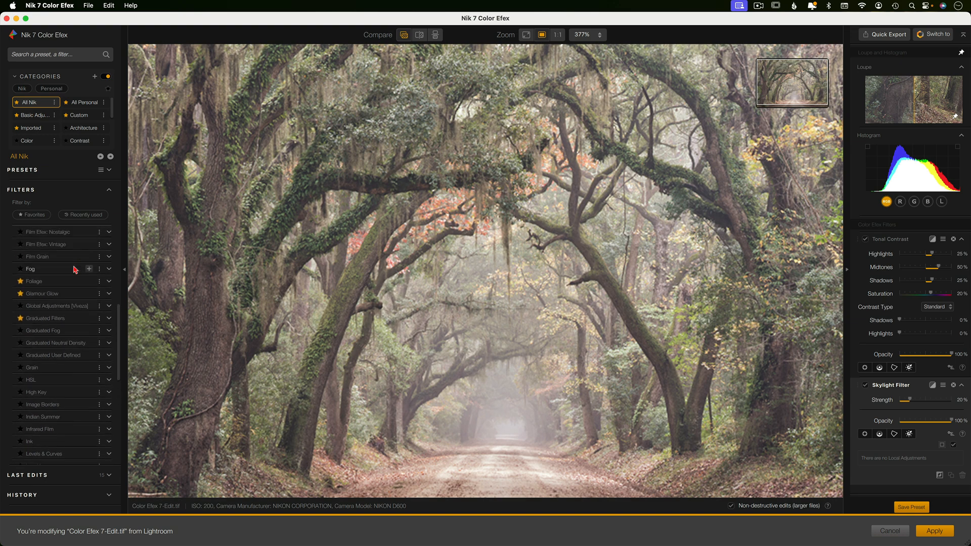
left_click(89, 286)
Add a second Skylight filter with a 100% opacity control point on the orange leaves, and enlarge the point's radius
scroll(86, 395, "down", 12)
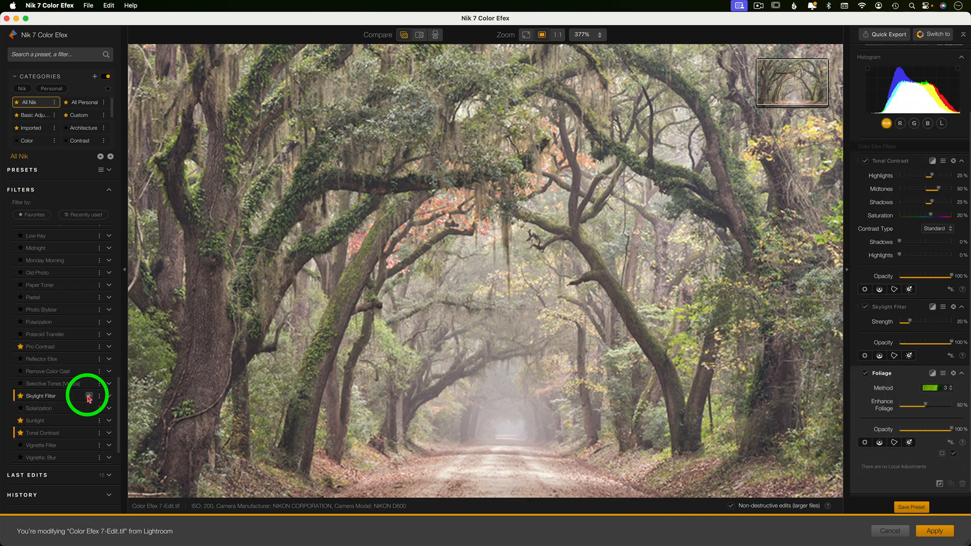
left_click(89, 396)
scroll(954, 341, "down", 3)
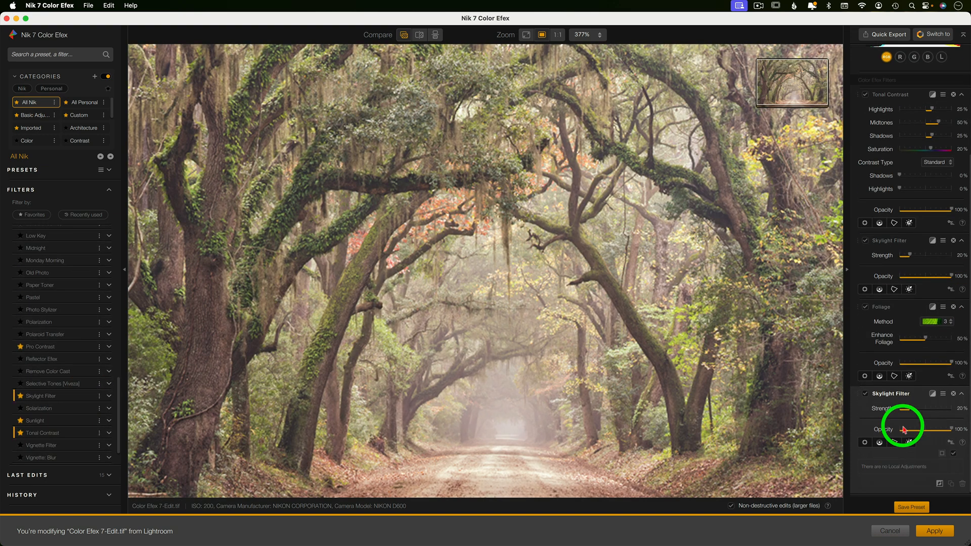
left_click(865, 444)
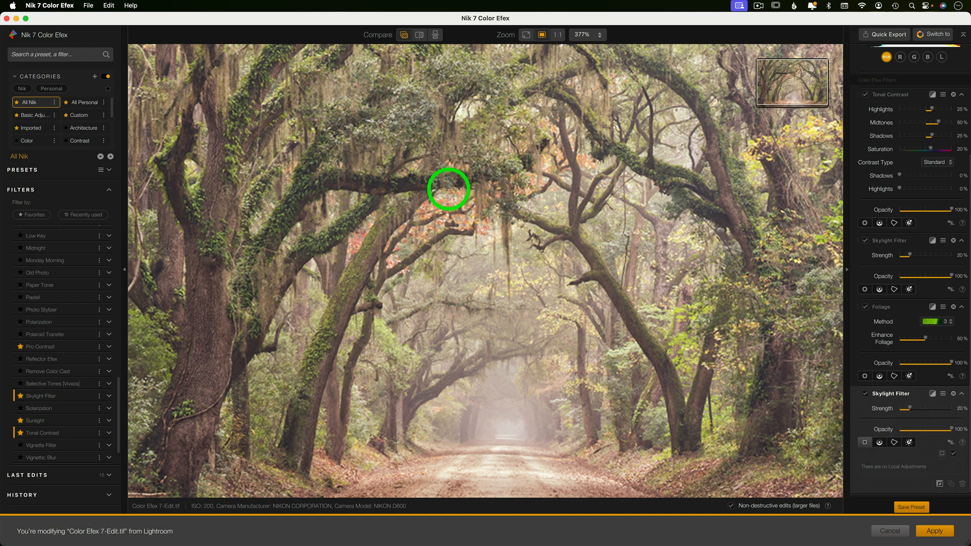
left_click(438, 205)
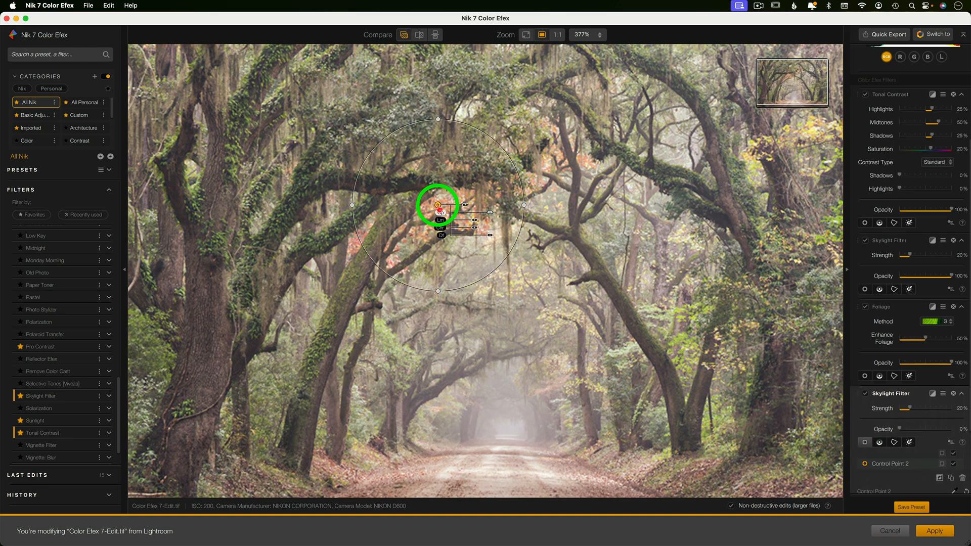
left_click_drag(525, 206, 606, 150)
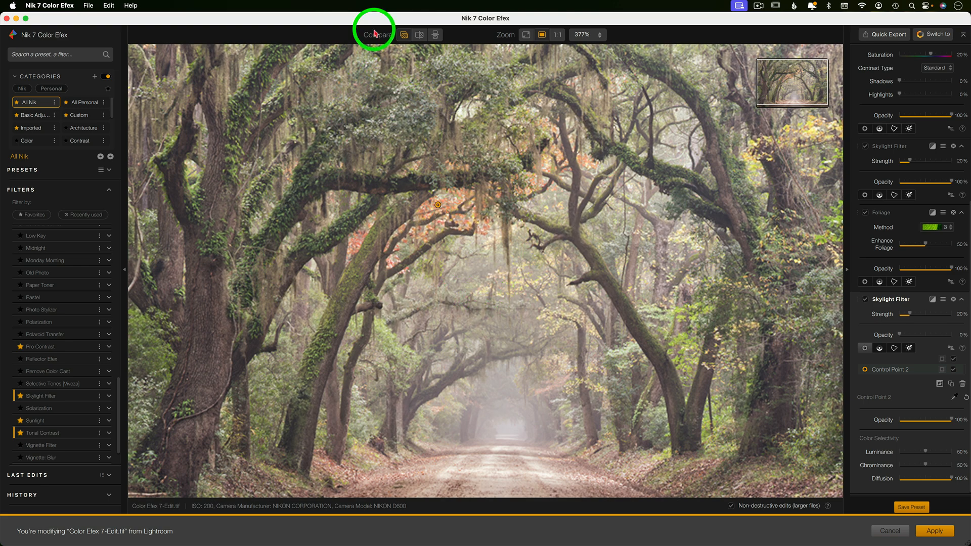
Compare the edited tree-lined road photo with its original twice
left_click(403, 36)
left_click(404, 35)
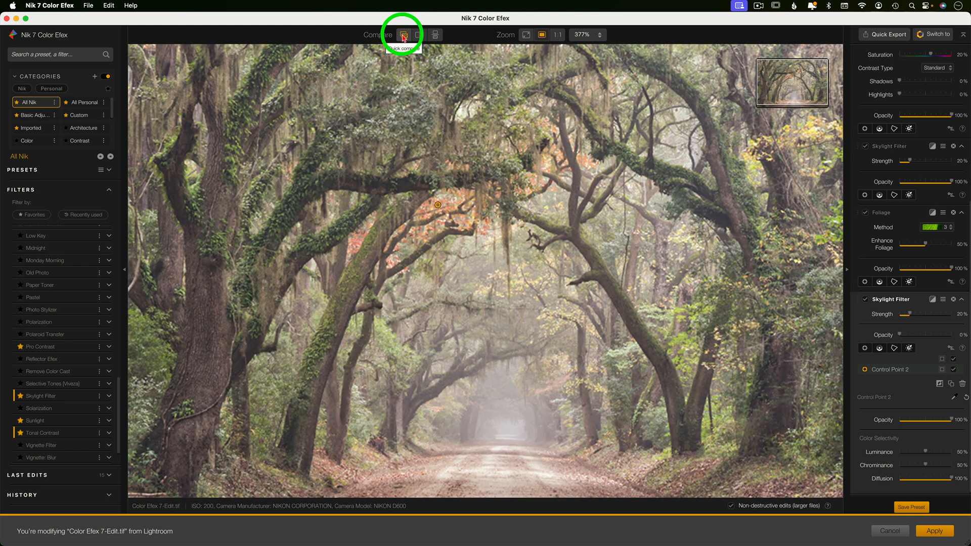
left_click(404, 36)
left_click(403, 36)
Add a Pro Contrast filter with 57% Dynamic Contrast and a subtractive 0% opacity control point on the fog at the road's end
scroll(71, 316, "down", 3)
left_click(41, 311)
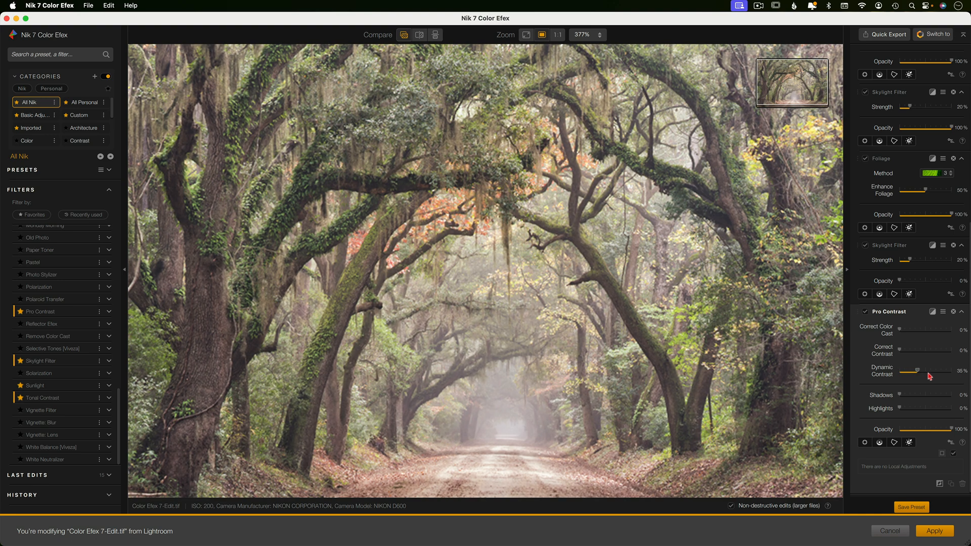
left_click(929, 374)
left_click(865, 444)
left_click(512, 421)
Add a Fog filter with a 100% opacity control point above the road's end, enlarge its area and set its Luminance to 47%
scroll(66, 338, "up", 10)
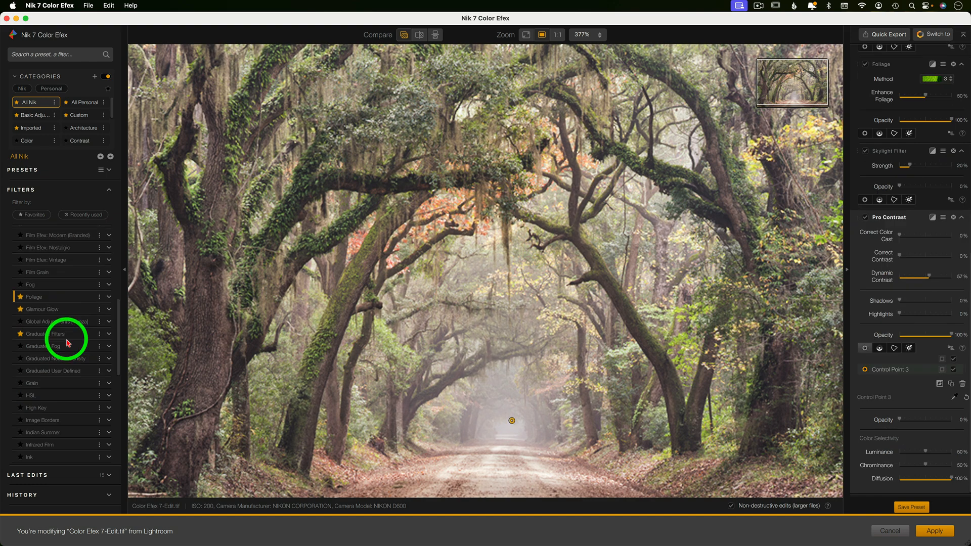
left_click(89, 285)
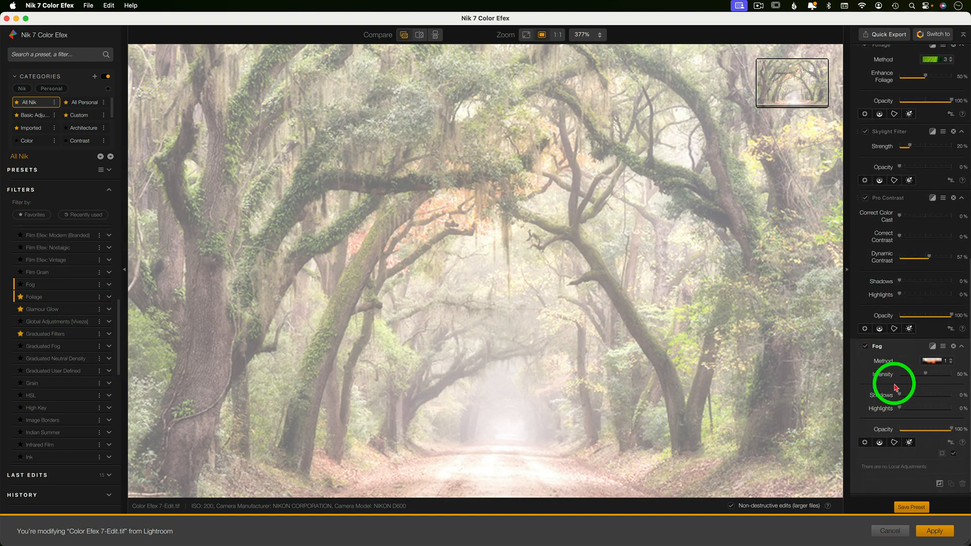
left_click(865, 444)
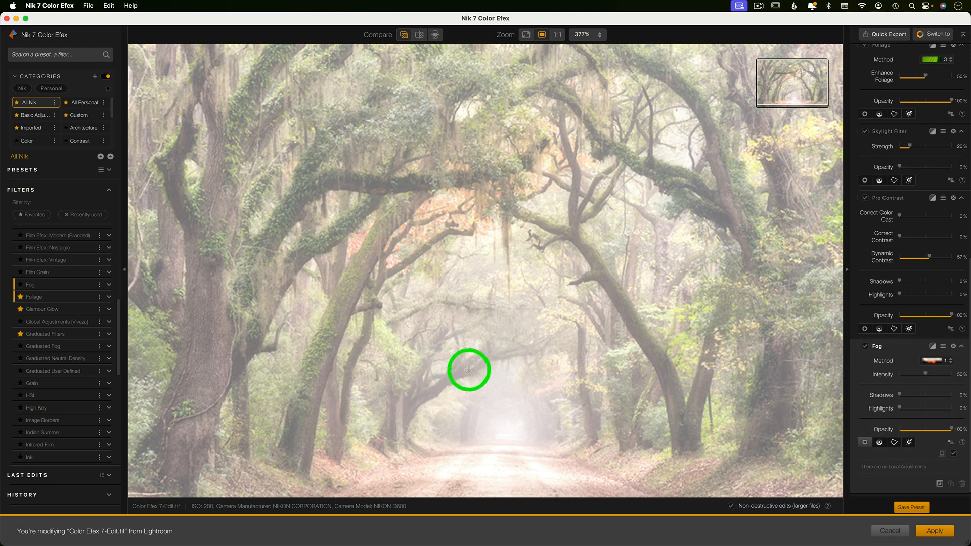
left_click(497, 366)
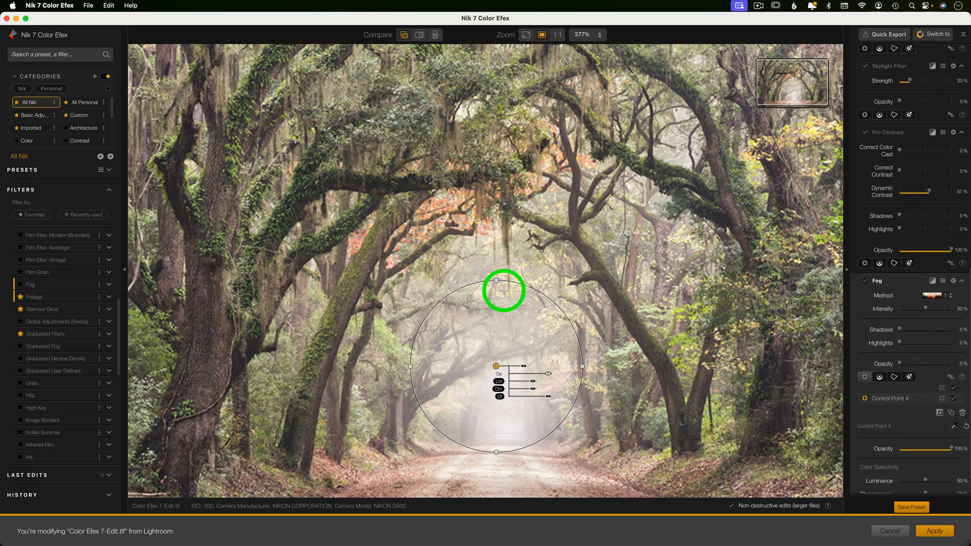
left_click_drag(498, 281, 507, 219)
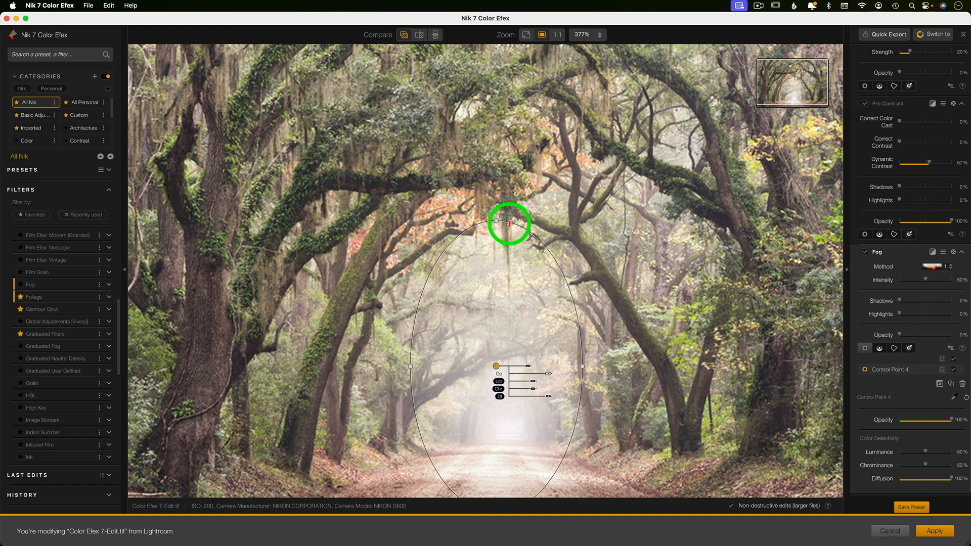
left_click_drag(583, 365, 846, 449)
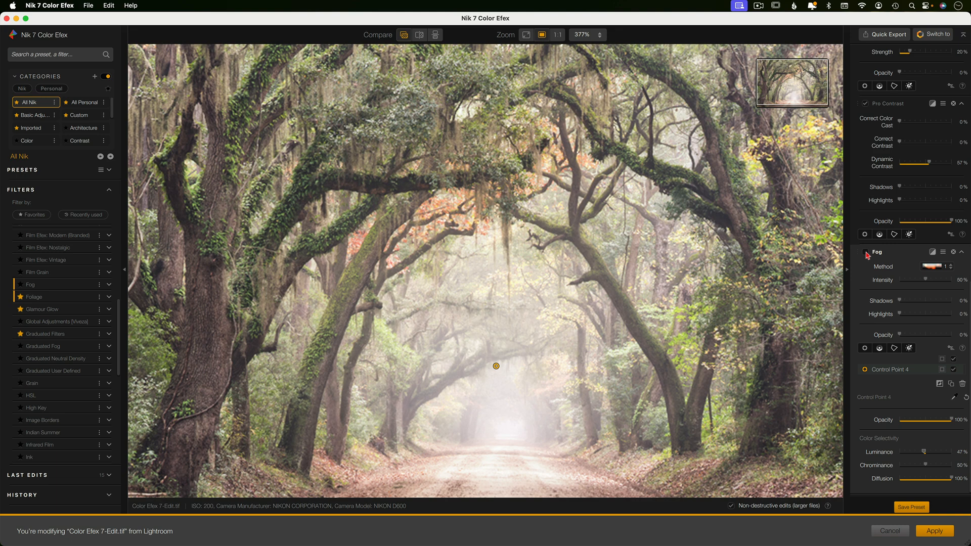
Set the Fog filter's Intensity to 38%, stretch its control point area vertically and check the point's mask
left_click(866, 253)
left_click(866, 252)
mouse_move(920, 406)
left_click_drag(921, 282, 915, 282)
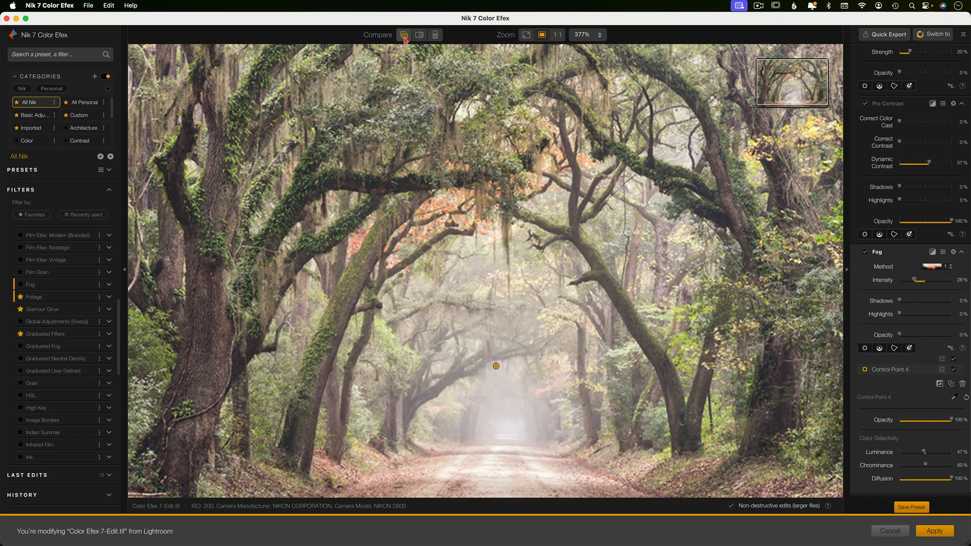
left_click(404, 38)
left_click(406, 40)
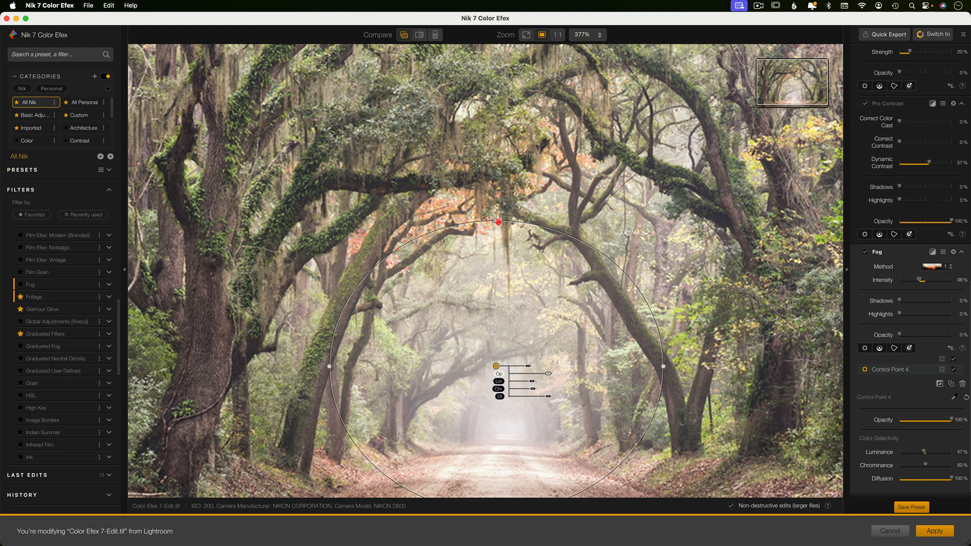
left_click_drag(497, 221, 495, 149)
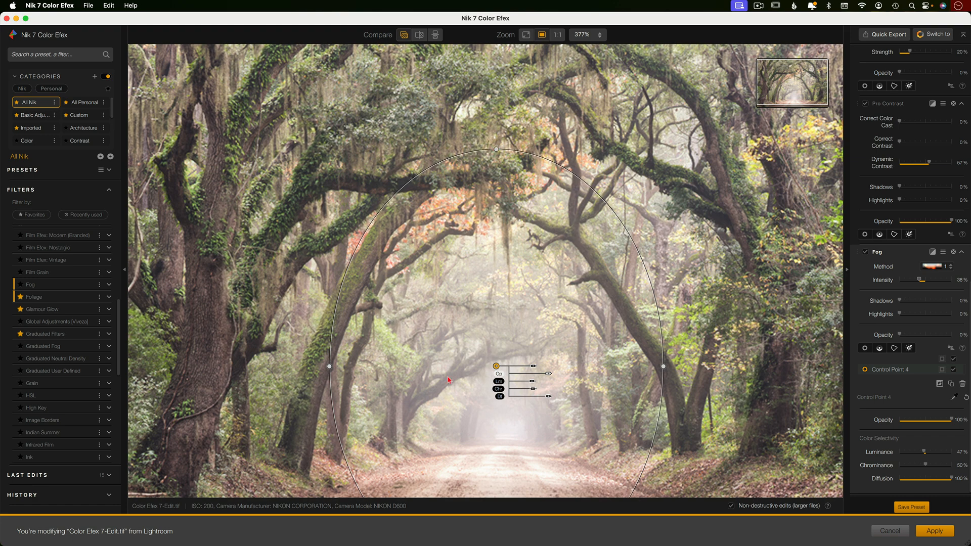
left_click(942, 370)
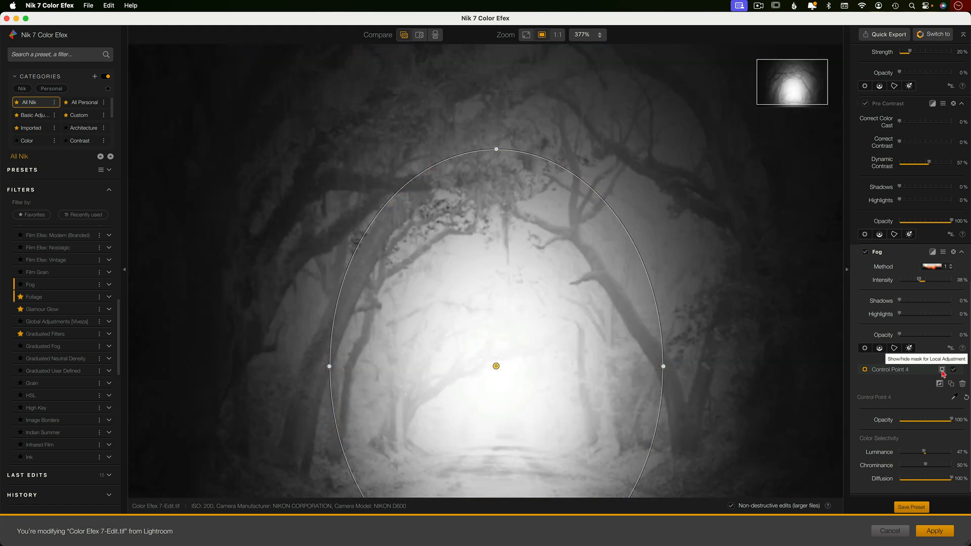
left_click(943, 371)
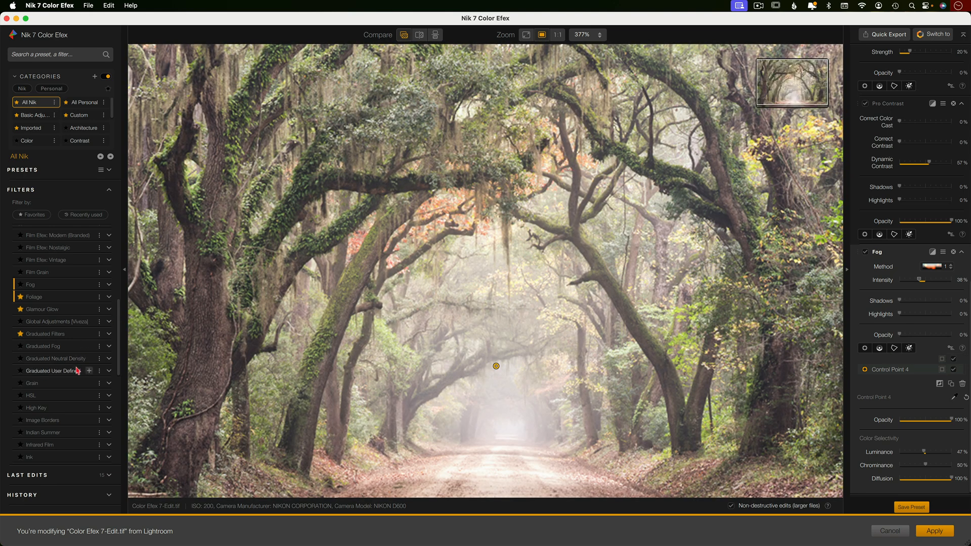
Add a Darken / Lighten Center filter to the tree-lined road photo
scroll(77, 342, "up", 5)
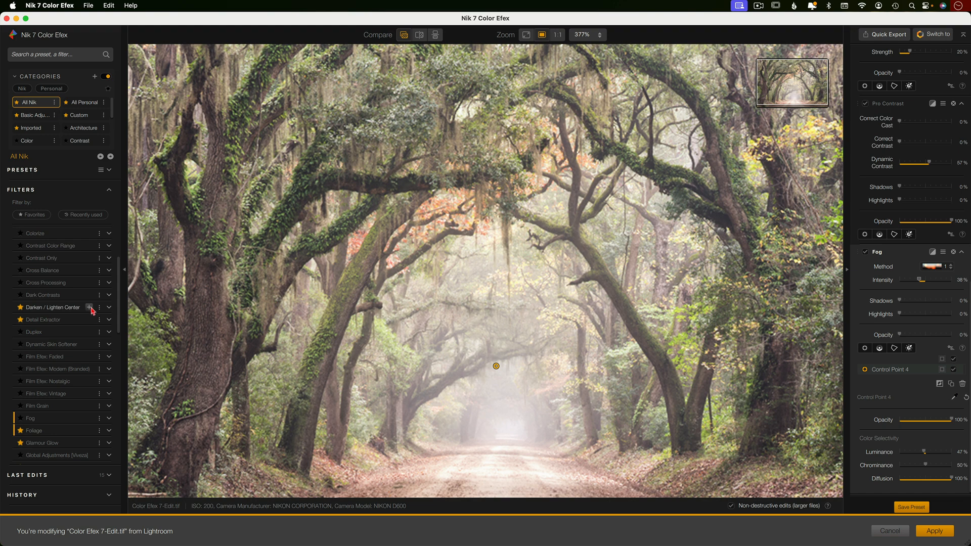
left_click(90, 308)
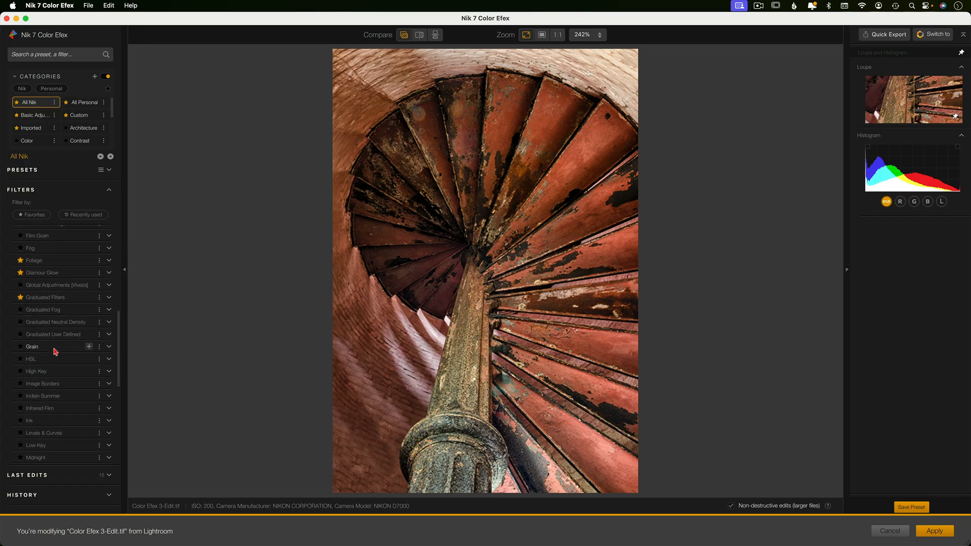
Add an Image Borders filter to the spiral staircase photo with border Type 9, Size -25%, Spread 94% and Grunge 99%
scroll(56, 352, "down", 2)
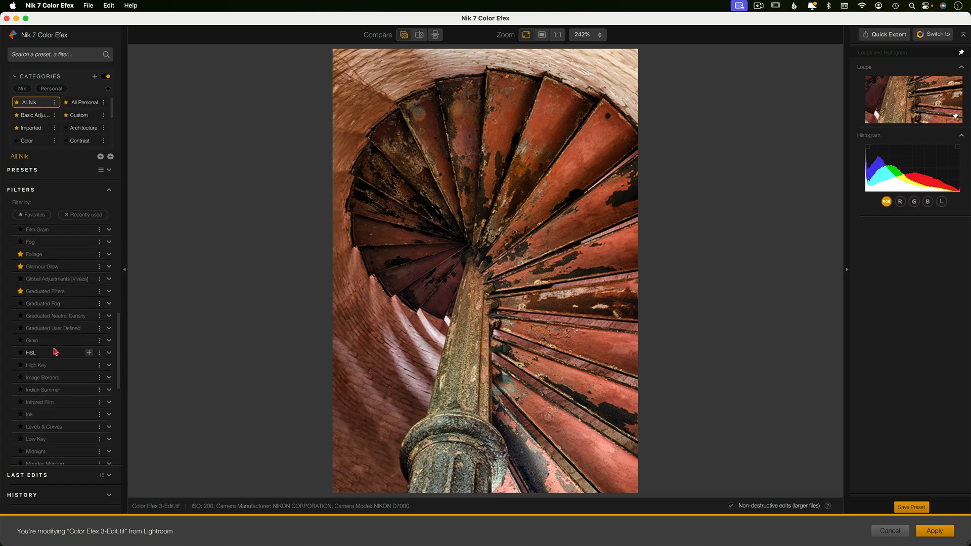
scroll(56, 351, "down", 1)
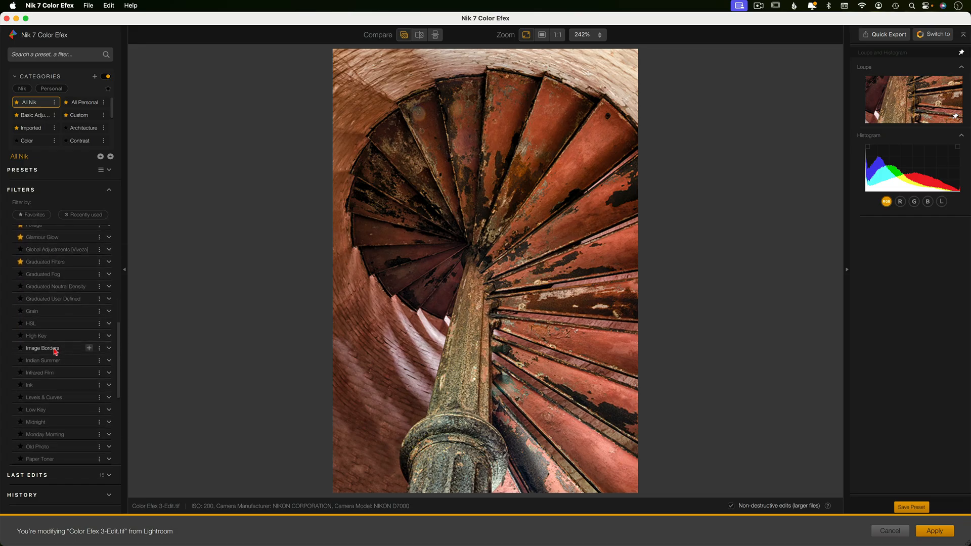
scroll(56, 352, "down", 1)
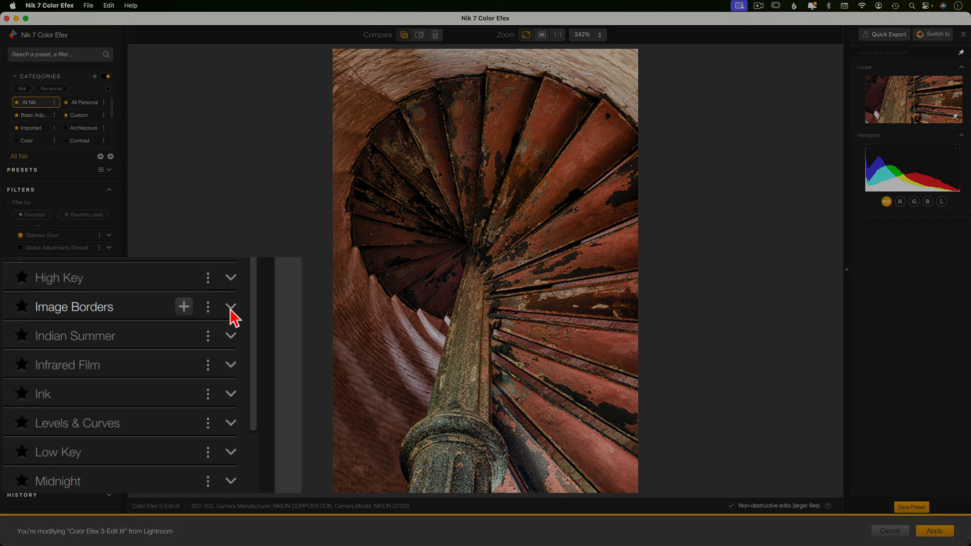
left_click(89, 346)
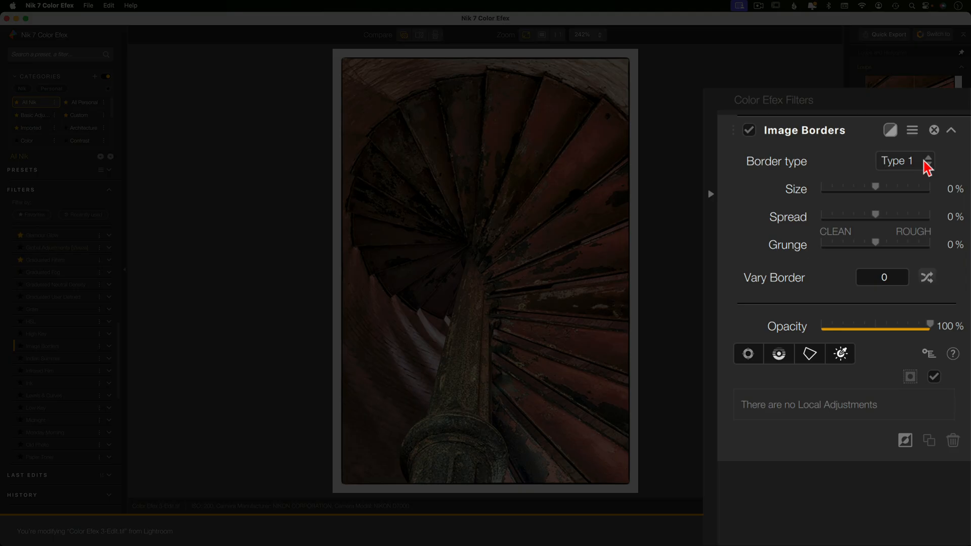
left_click(928, 161)
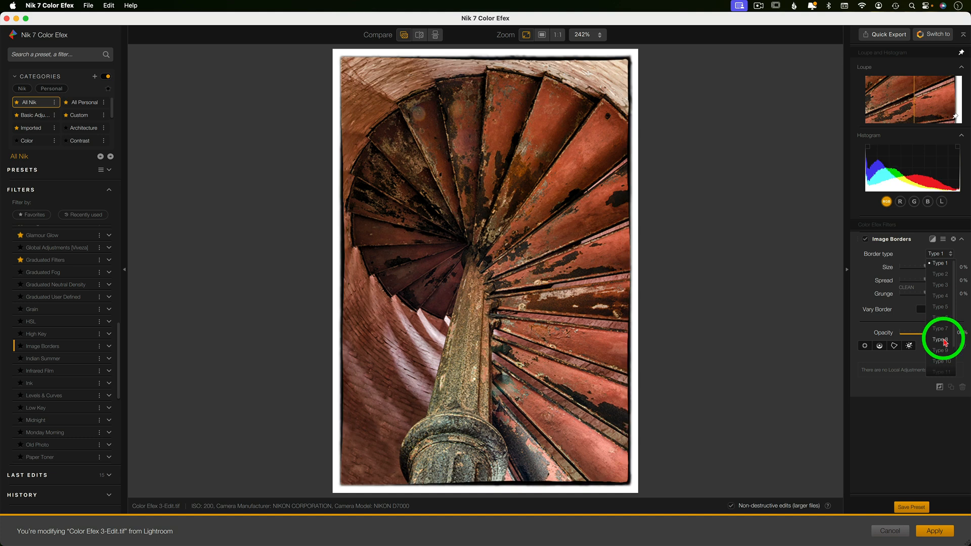
left_click(946, 342)
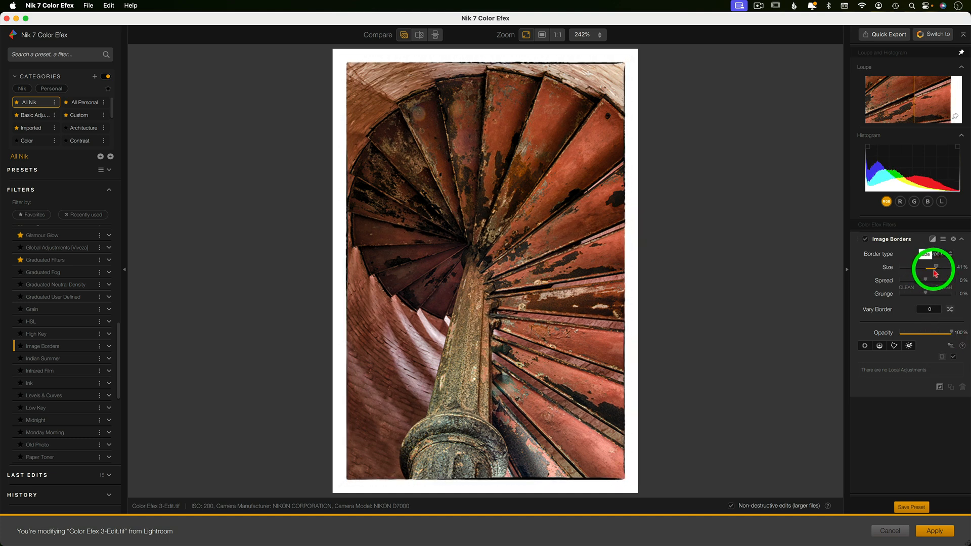
left_click_drag(936, 273, 952, 294)
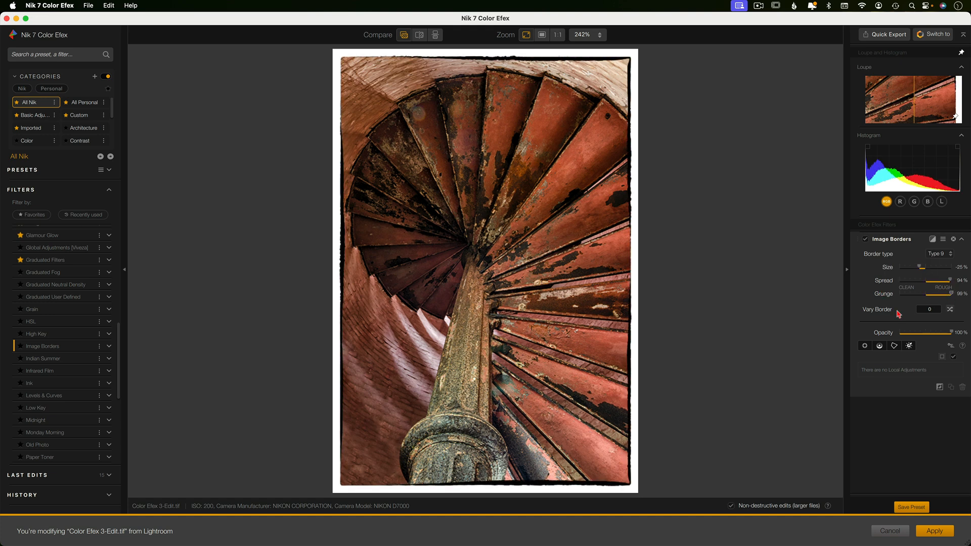
Add a 0% opacity control point on the staircase photo's right-hand border and stretch its area vertically along that edge
left_click(865, 346)
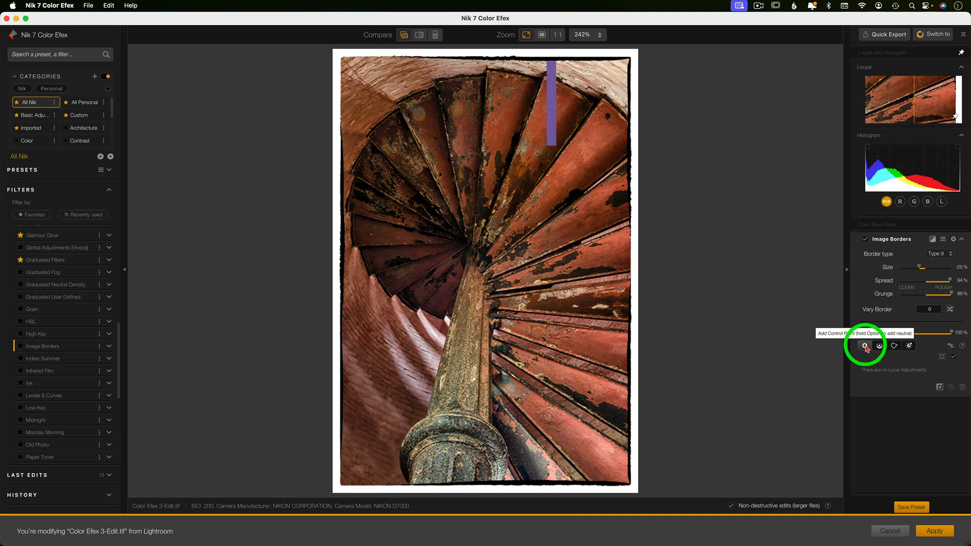
left_click(633, 388, "alt")
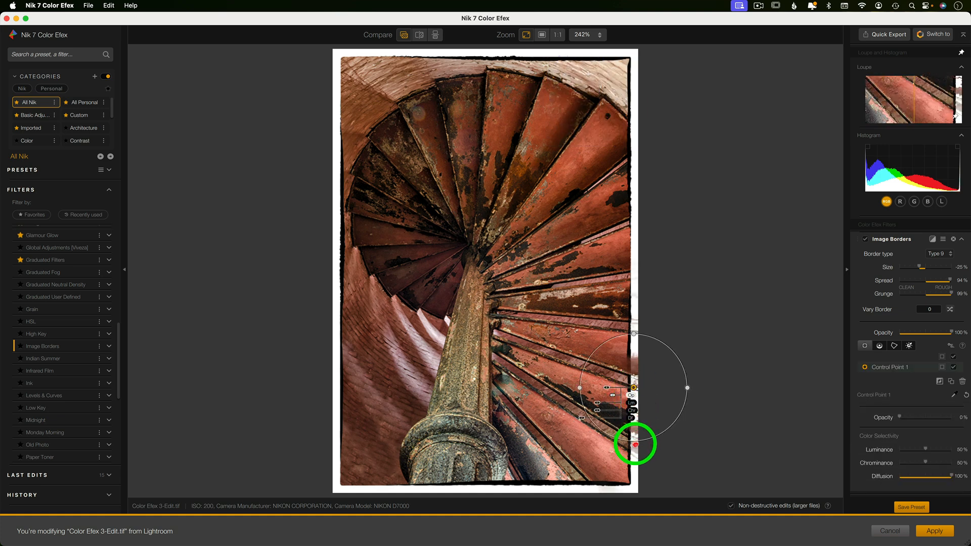
left_click_drag(636, 445, 631, 512)
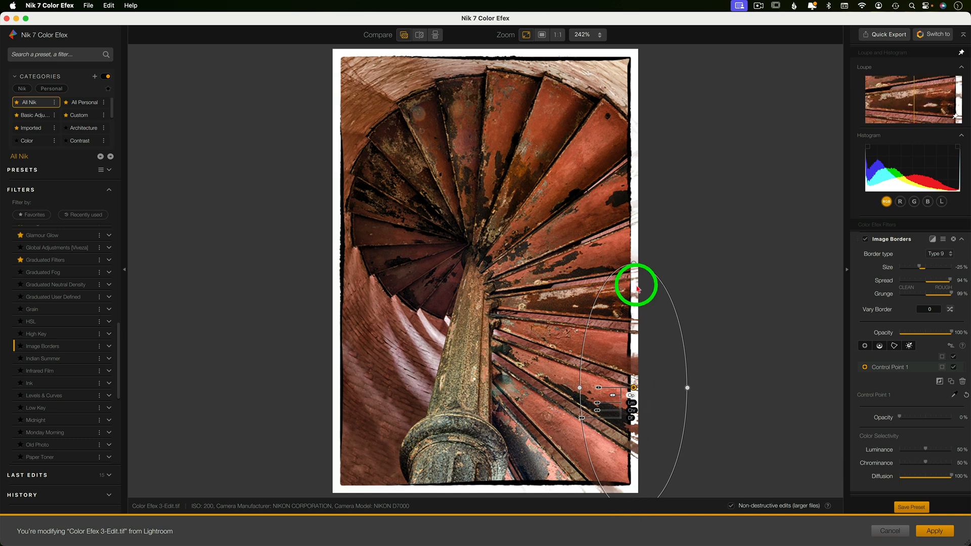
left_click_drag(633, 262, 650, 110)
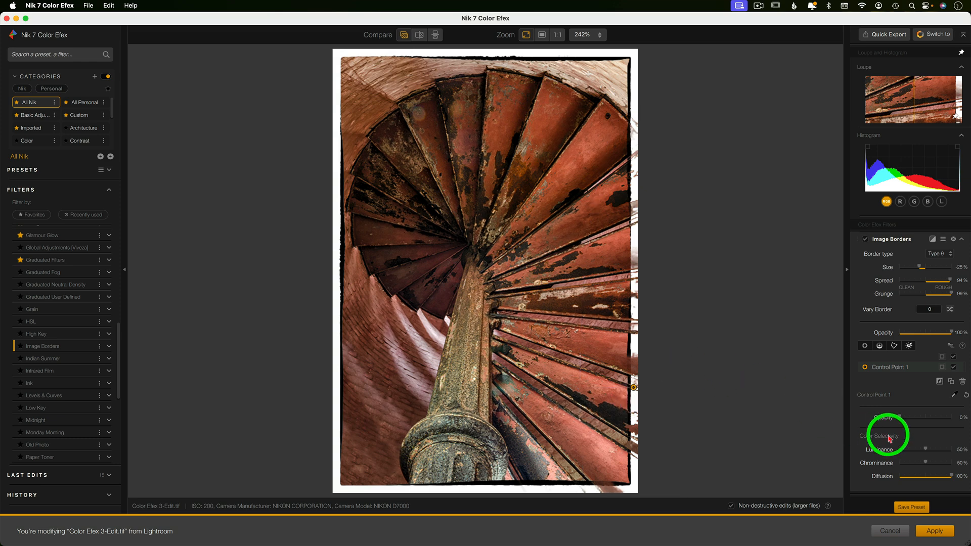
Set the border control point's Luminance and Chrominance to 0% and its Opacity to 36%
left_click_drag(926, 449, 900, 453)
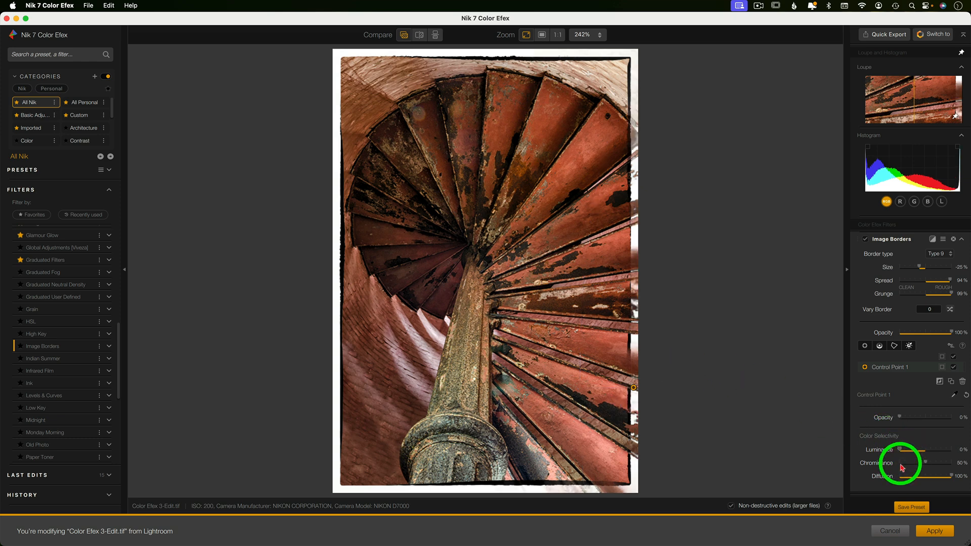
left_click(901, 464)
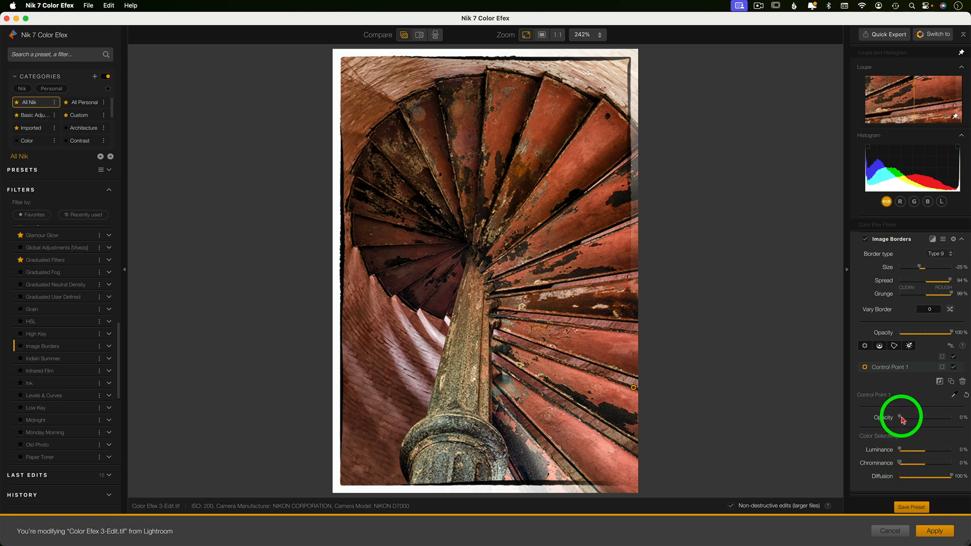
left_click_drag(901, 417, 920, 423)
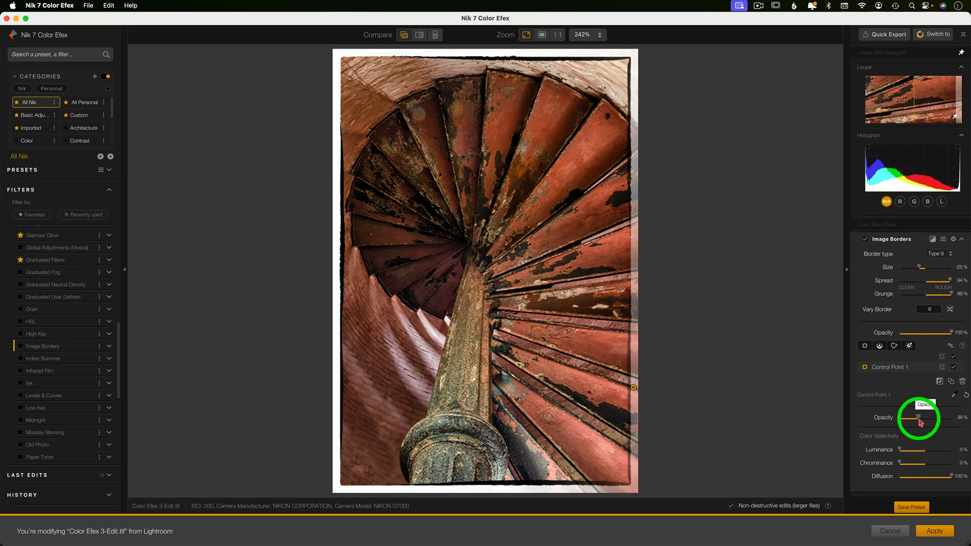
left_click(757, 339)
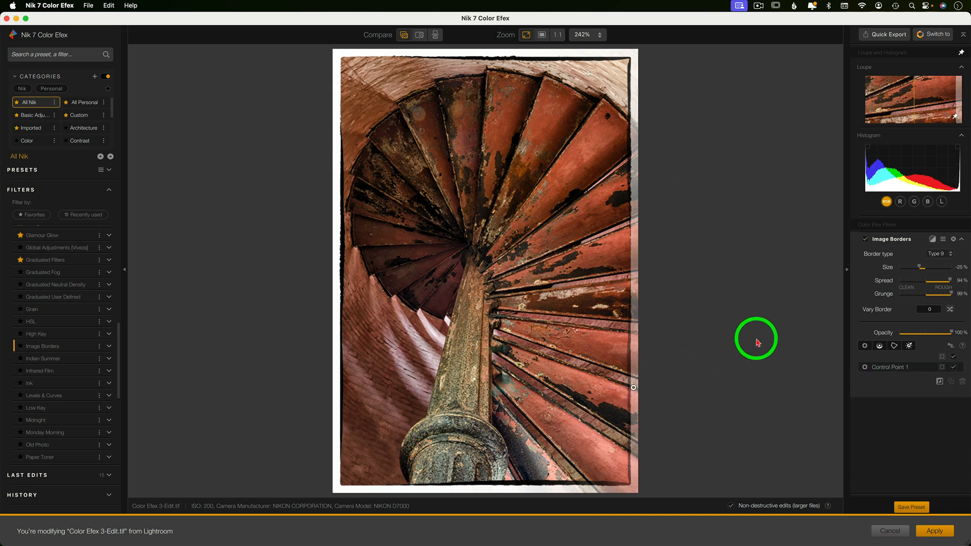
Set the border control point's Opacity to 18% and Diffusion to 36%, and widen its area horizontally
scroll(640, 332, "up", 5)
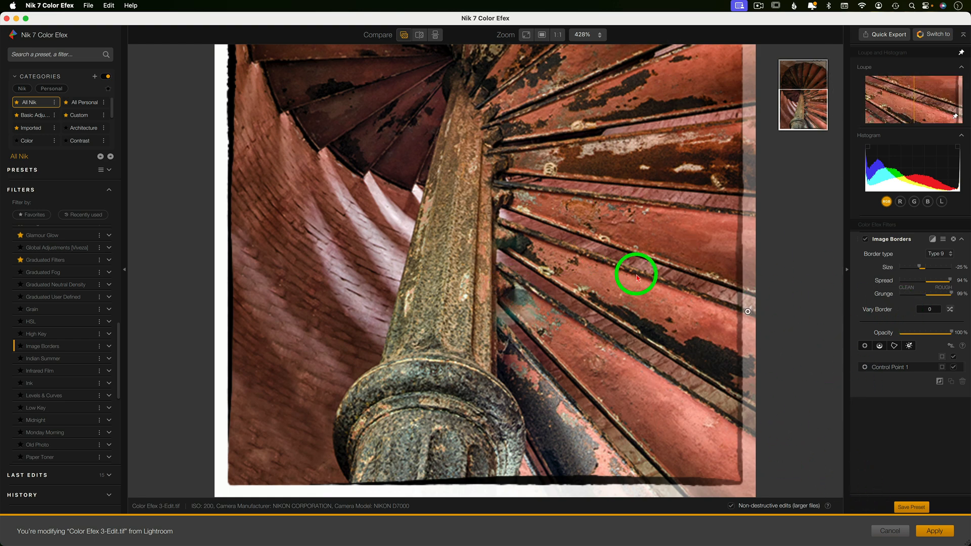
scroll(639, 277, "down", 5)
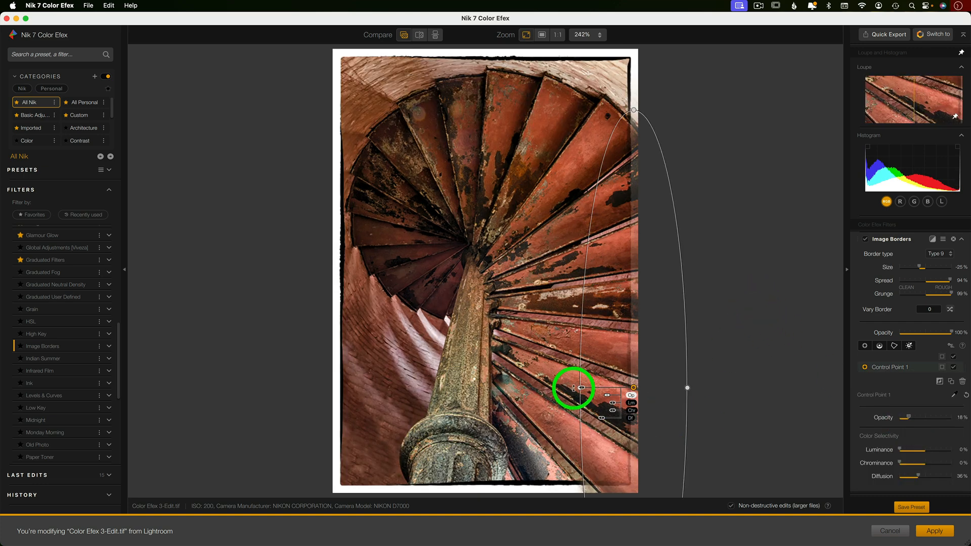
left_click_drag(575, 390, 505, 389)
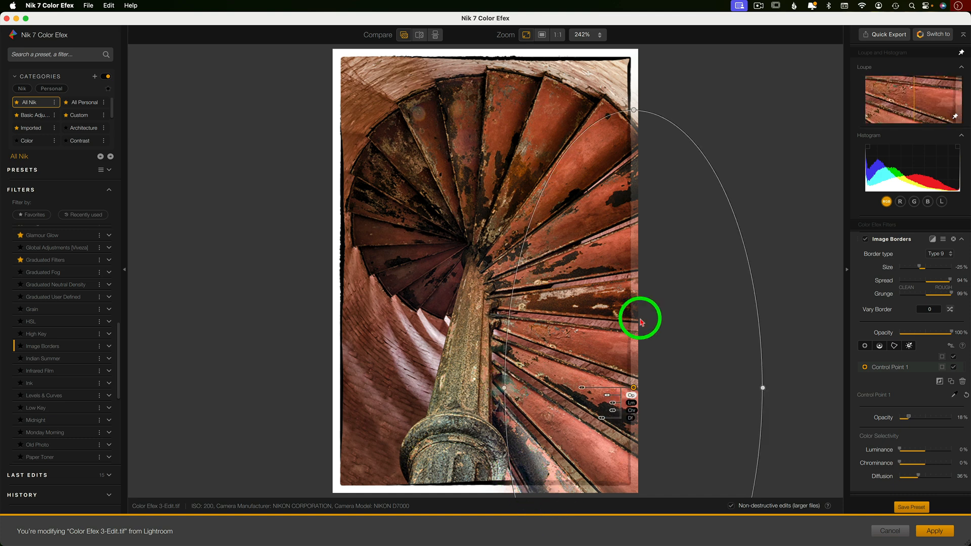
left_click(778, 226)
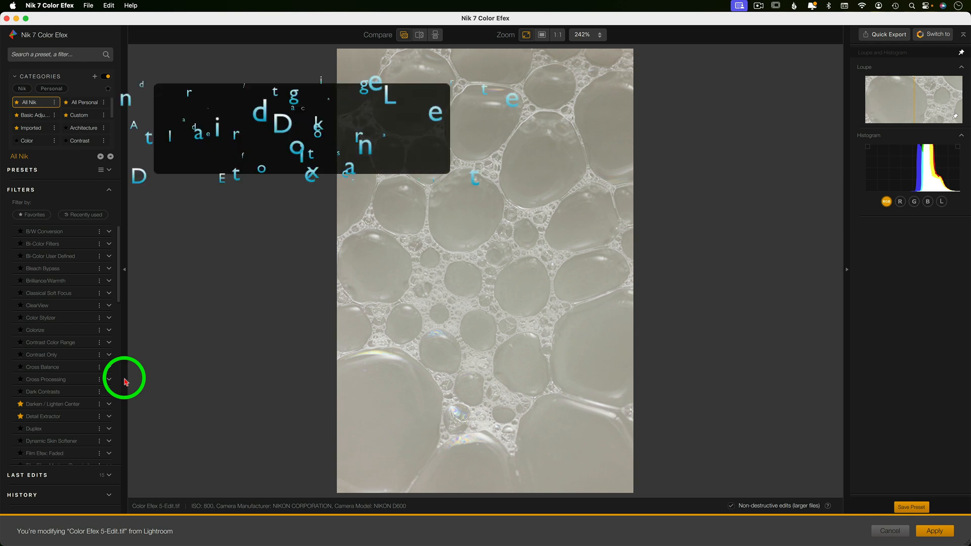
Add Detail Extractor and Darken / Lighten Center filters to the bubbles photo, with Border Luminosity set to -16%
left_click(89, 417)
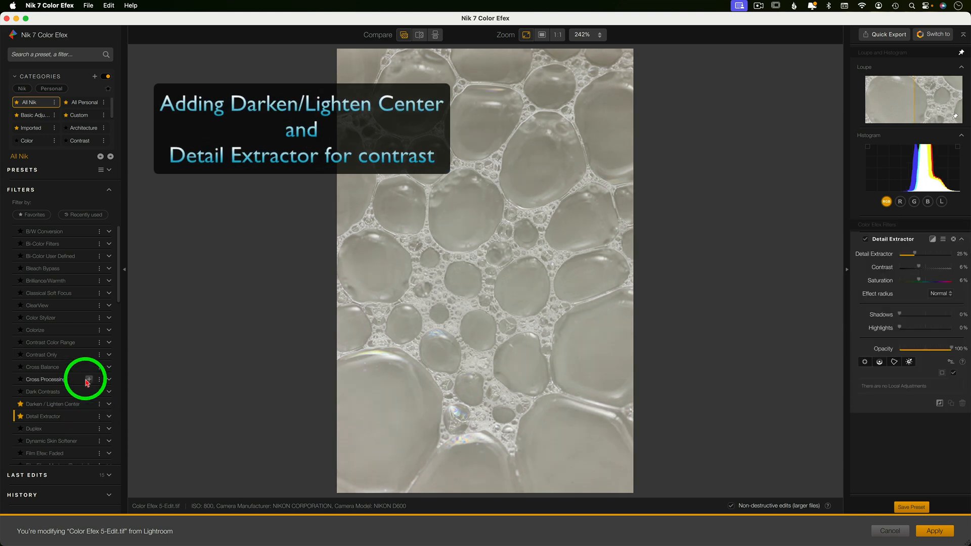
left_click(89, 405)
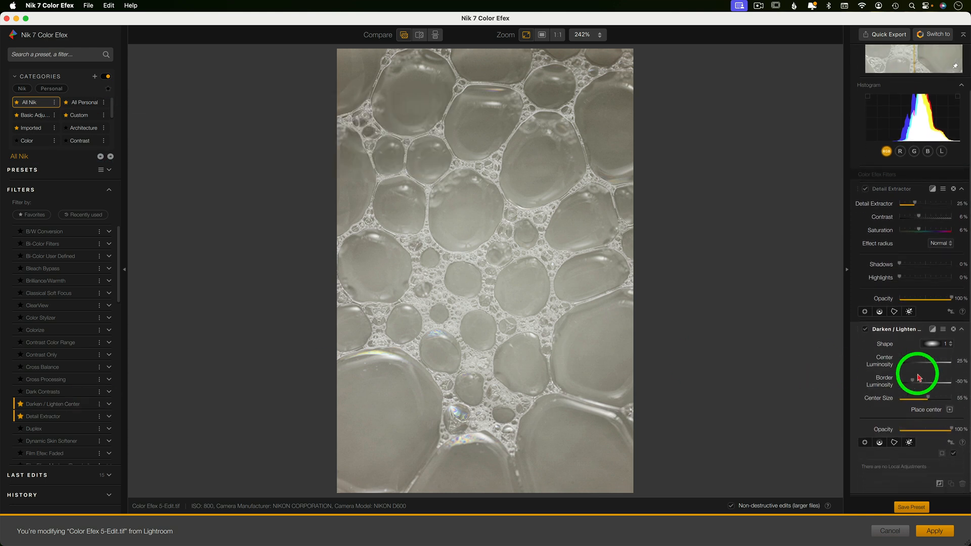
left_click_drag(913, 382, 921, 382)
Add a Tonal Contrast filter to the bubbles photo and set its Opacity to 50%
scroll(81, 425, "down", 10)
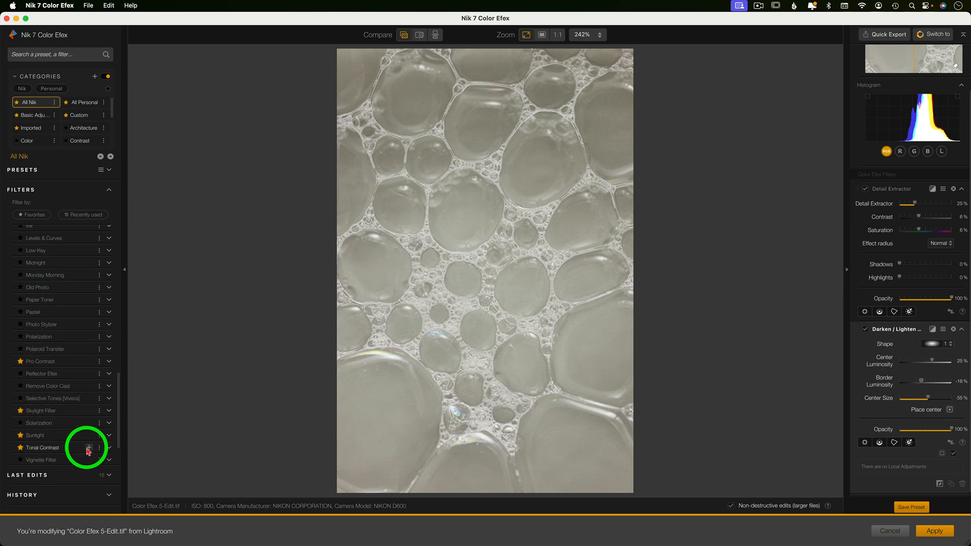
left_click(89, 449)
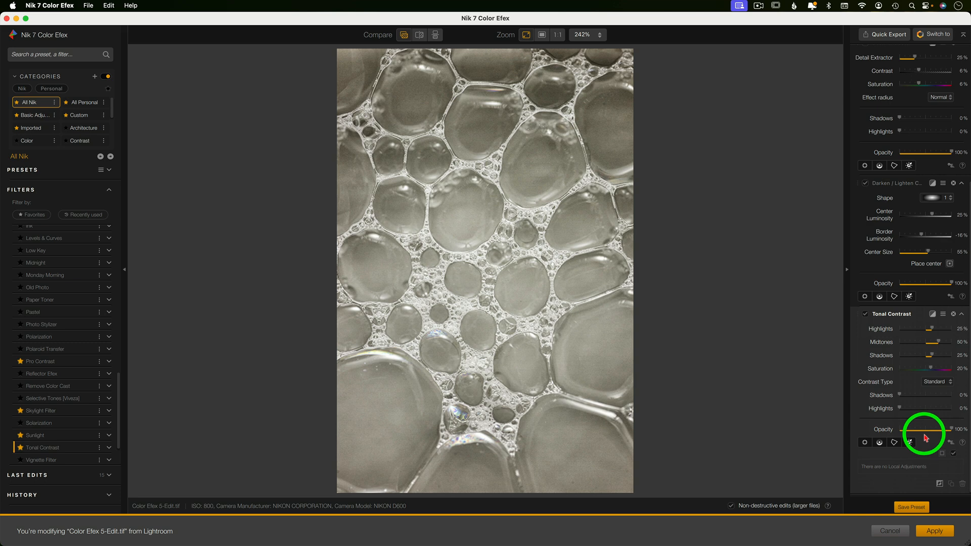
left_click(927, 430)
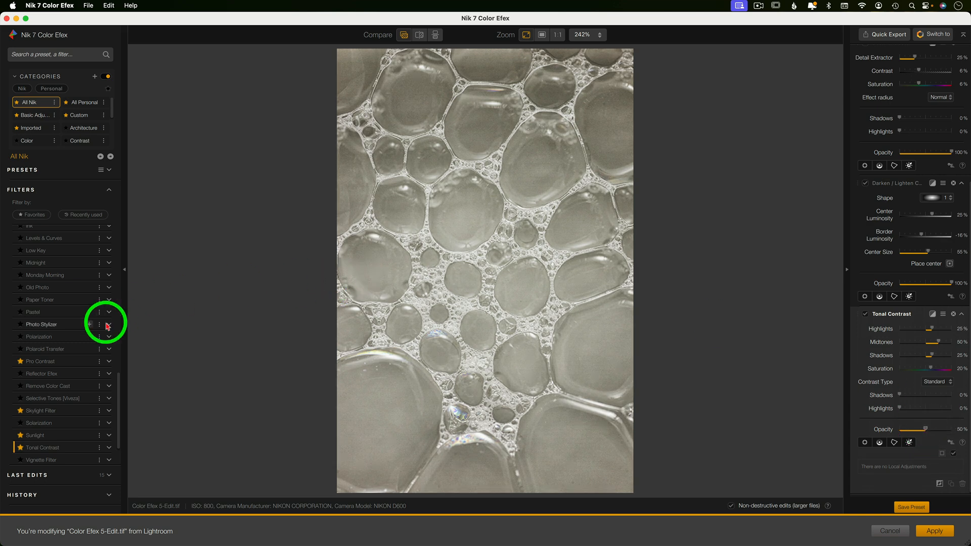
Apply the pink and green preset 04 of the Bi-Color User Defined filter to the bubbles photo
scroll(90, 385, "up", 10)
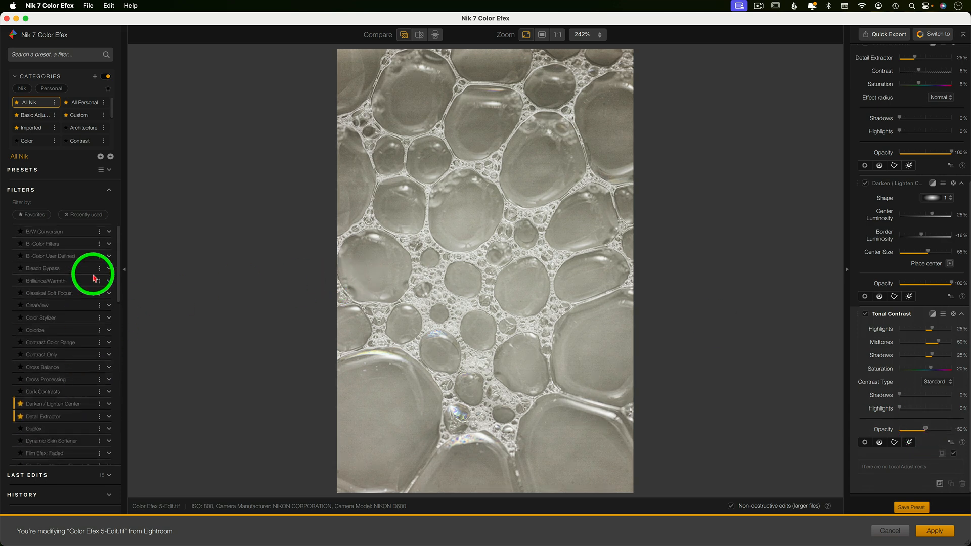
left_click(108, 256)
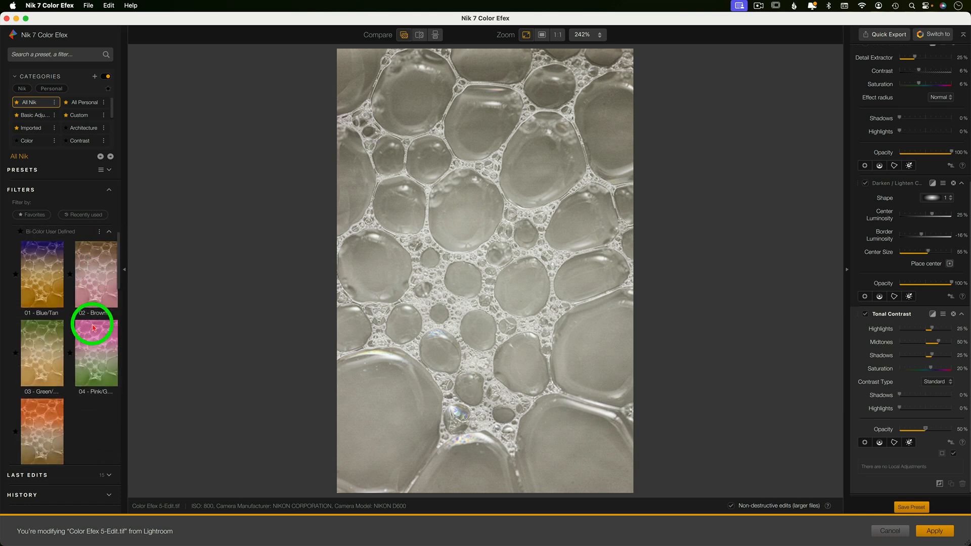
left_click(94, 357)
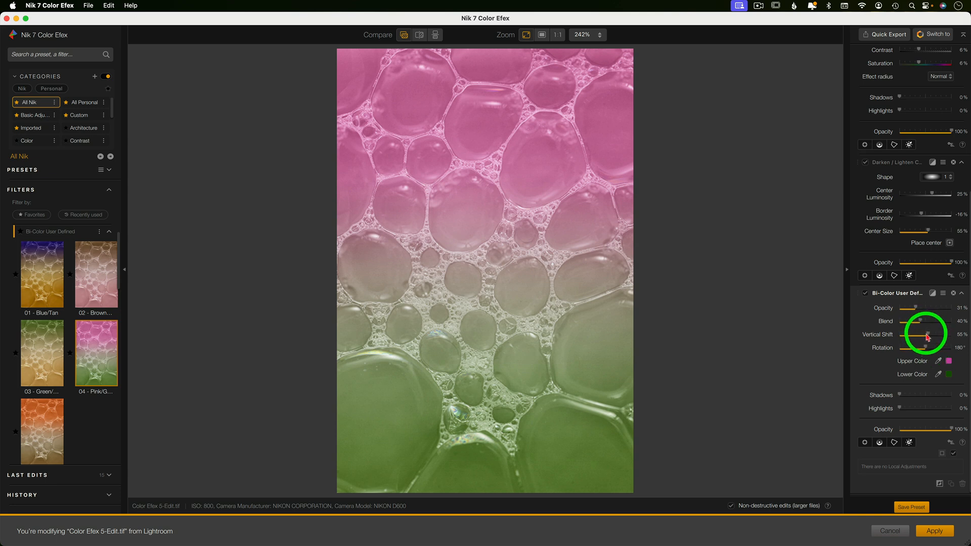
Set the Bi-Color filter's Vertical Shift to 52%, Rotation to 240°, Blend to 43% and color Opacity to 66%
left_click_drag(922, 324, 870, 323)
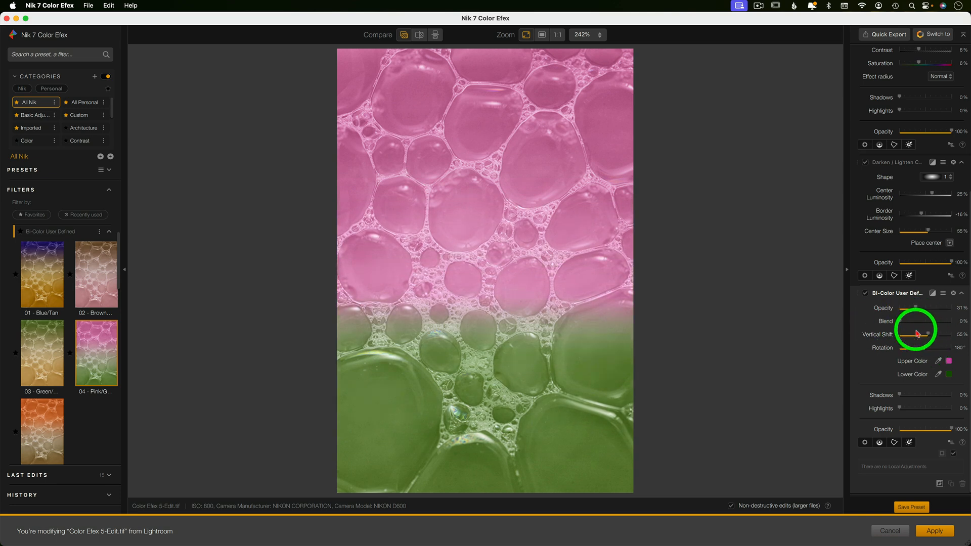
mouse_move(929, 335)
left_mouse_down()
mouse_move(910, 336)
mouse_move(927, 336)
mouse_move(935, 351)
left_mouse_up()
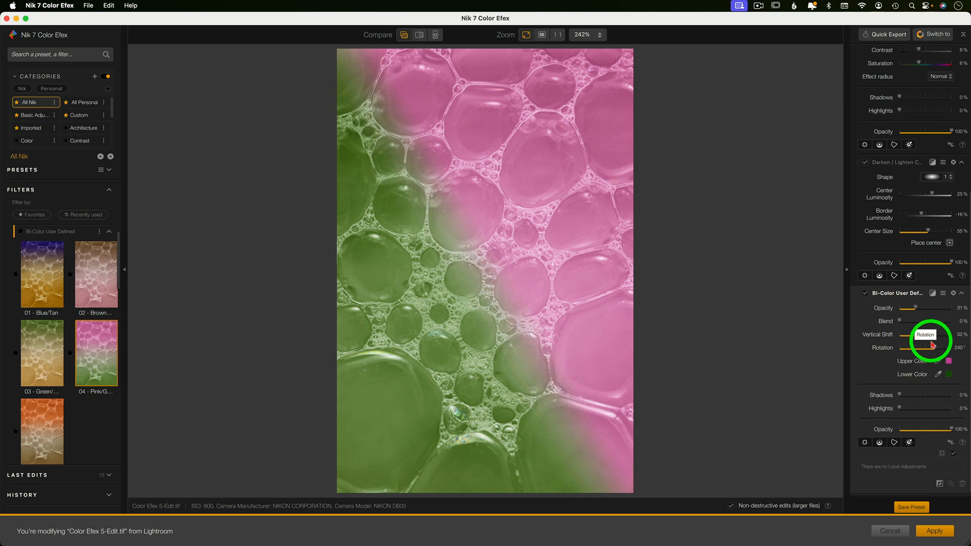
left_click_drag(900, 321, 927, 328)
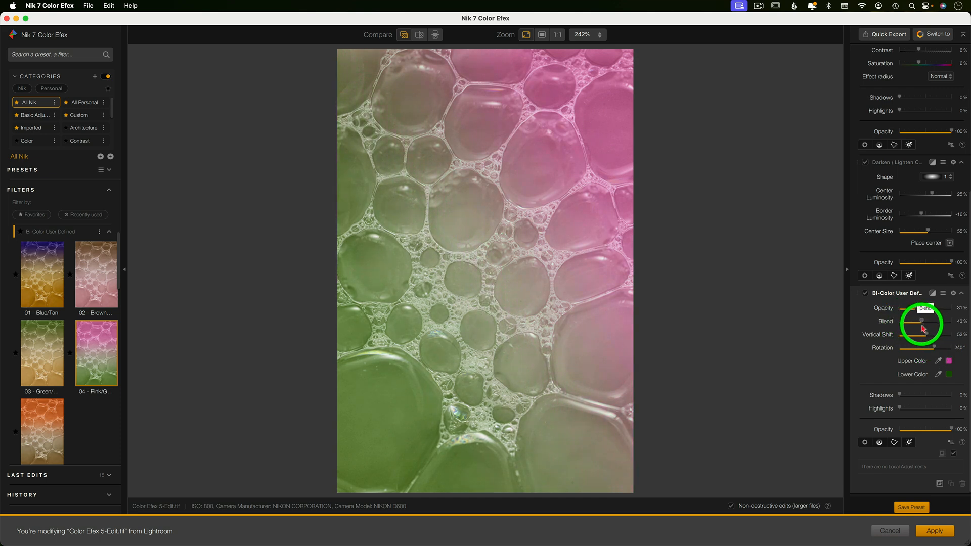
left_click_drag(916, 308, 935, 316)
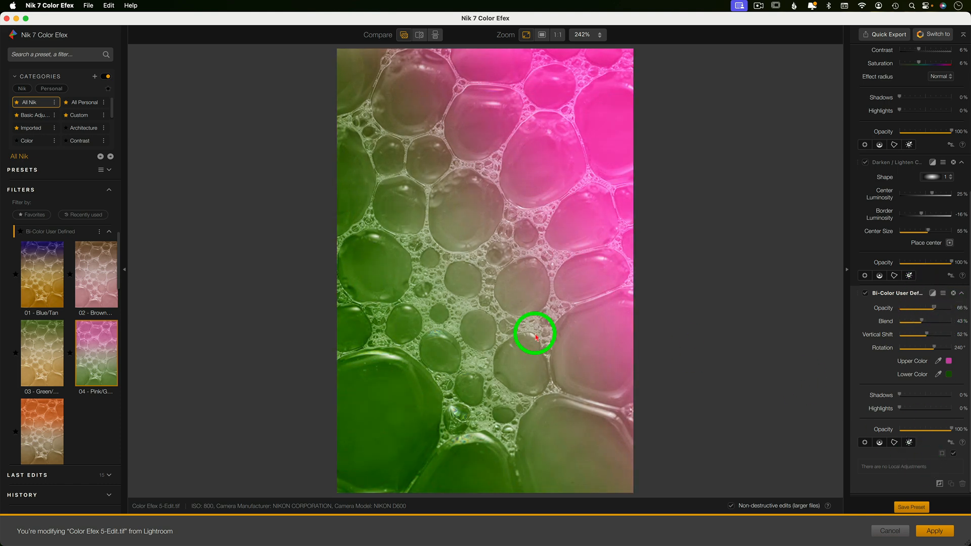
Add a Solarization filter with color Method 5 and try different Elapsed Time values, ending at 50%
scroll(104, 379, "down", 15)
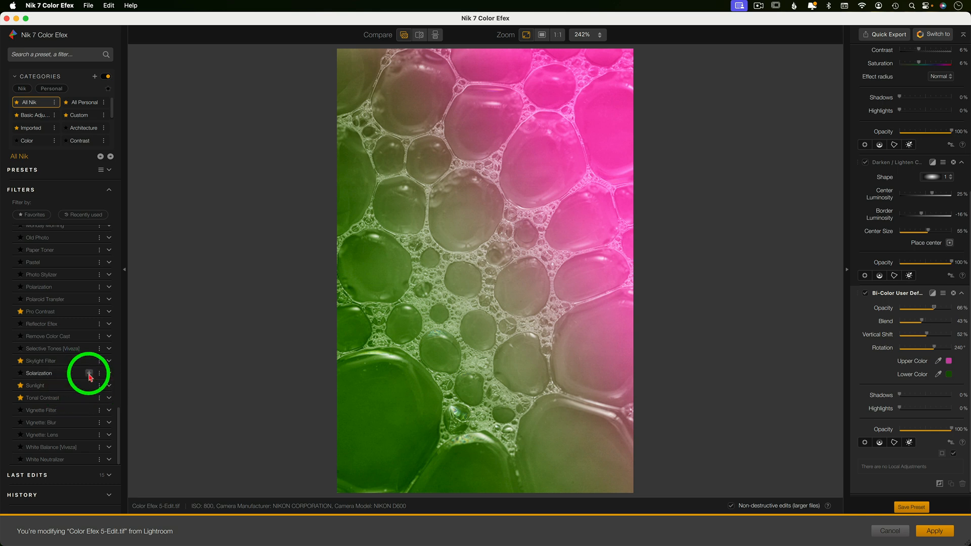
left_click(109, 374)
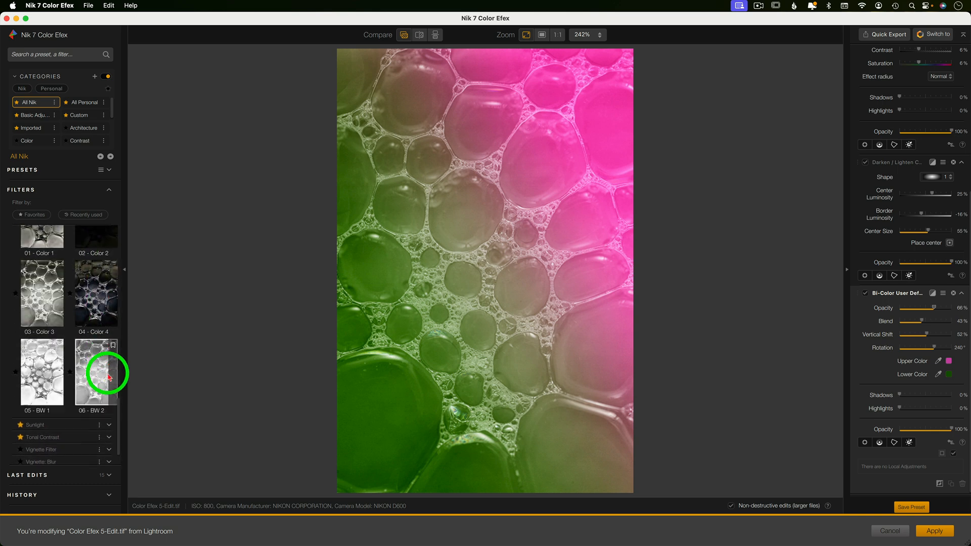
scroll(83, 304, "up", 5)
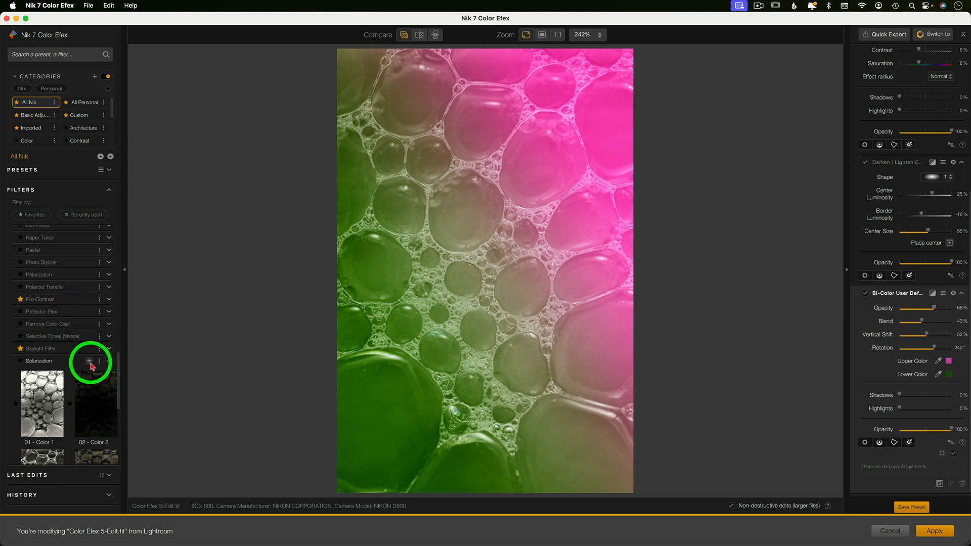
left_click(90, 360)
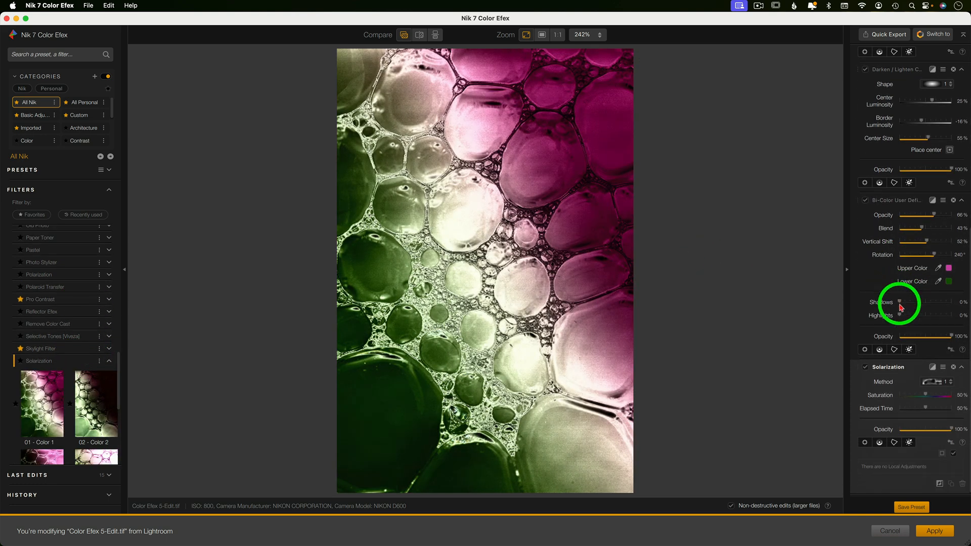
left_click(950, 384)
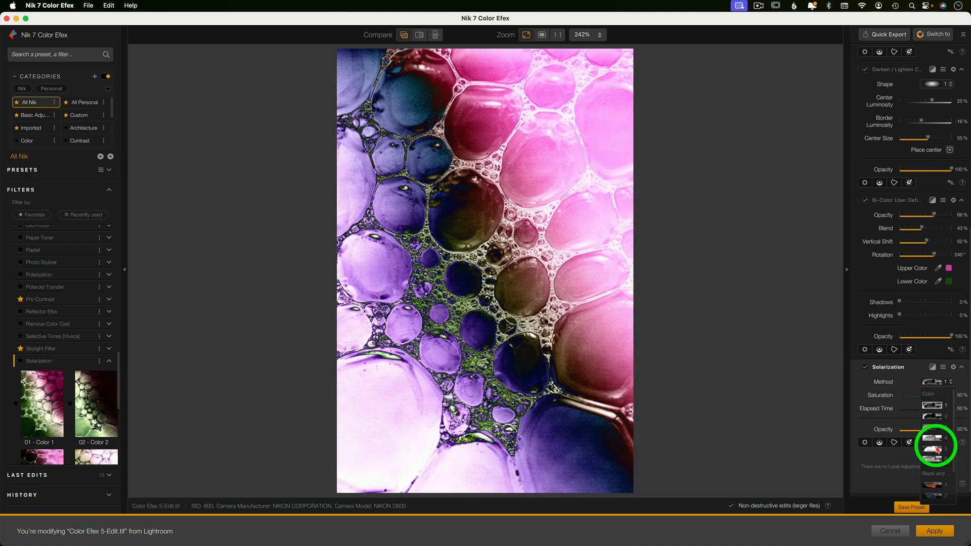
left_click(937, 449)
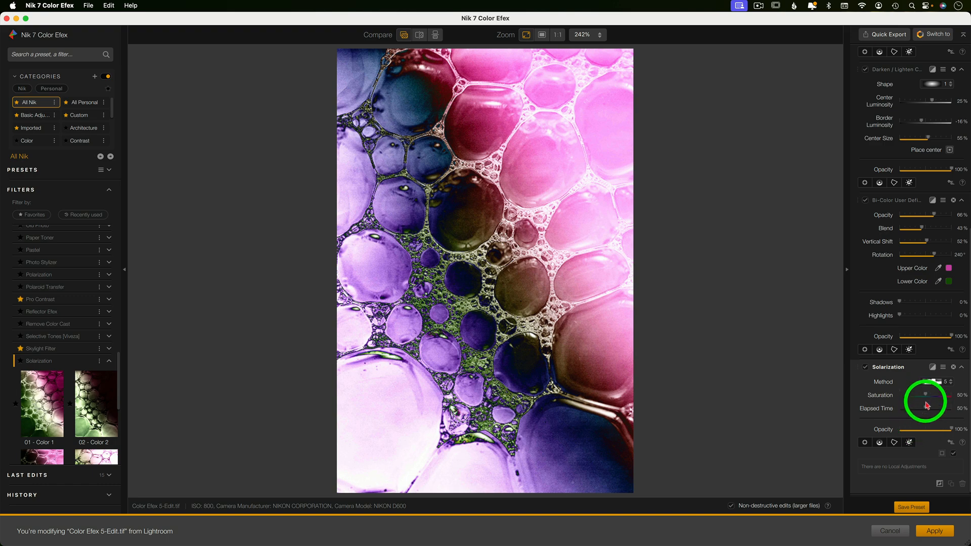
mouse_move(927, 411)
left_mouse_down()
mouse_move(938, 413)
mouse_move(914, 410)
mouse_move(930, 412)
left_mouse_up()
left_click_drag(871, 282, 863, 287)
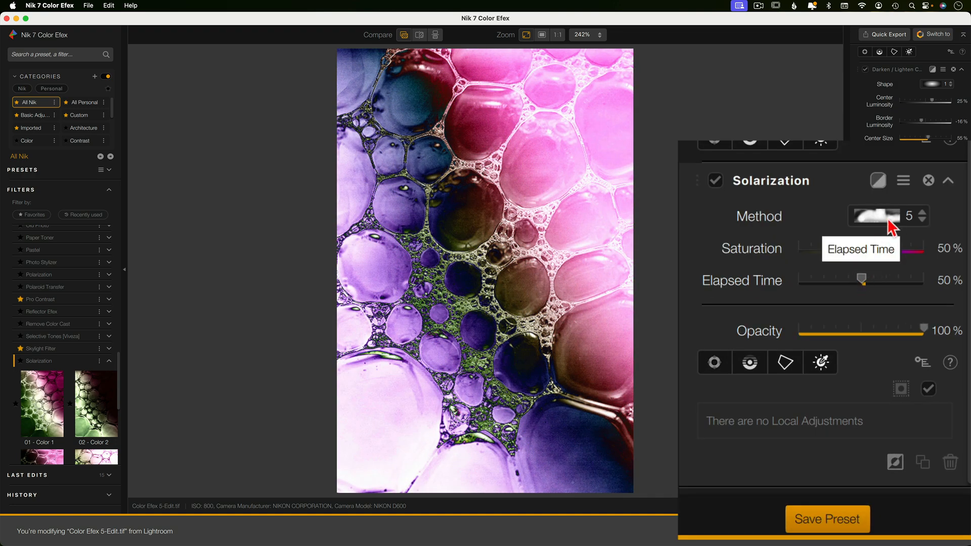
Try Solarization with color Method 3 and Elapsed Time 63%, and vary its Saturation
left_click(904, 228)
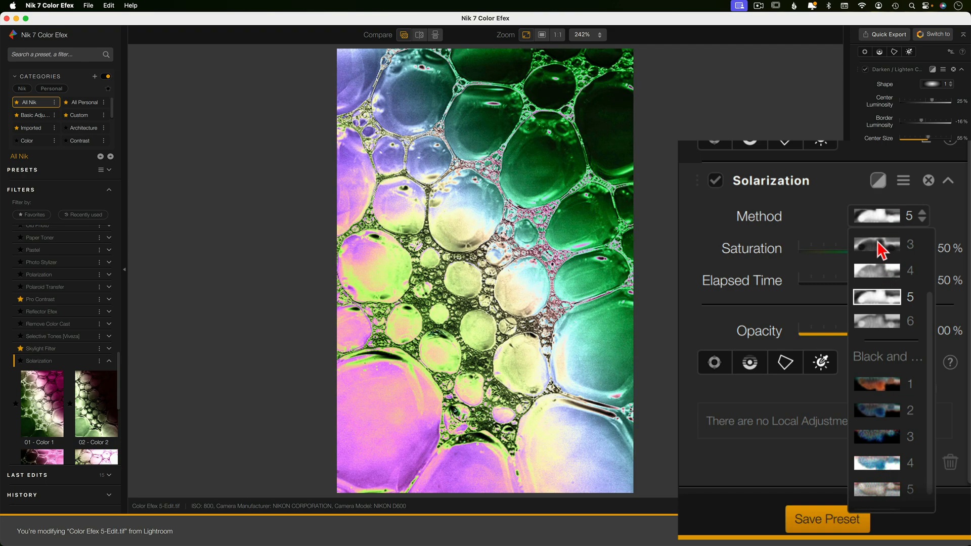
left_click(883, 249)
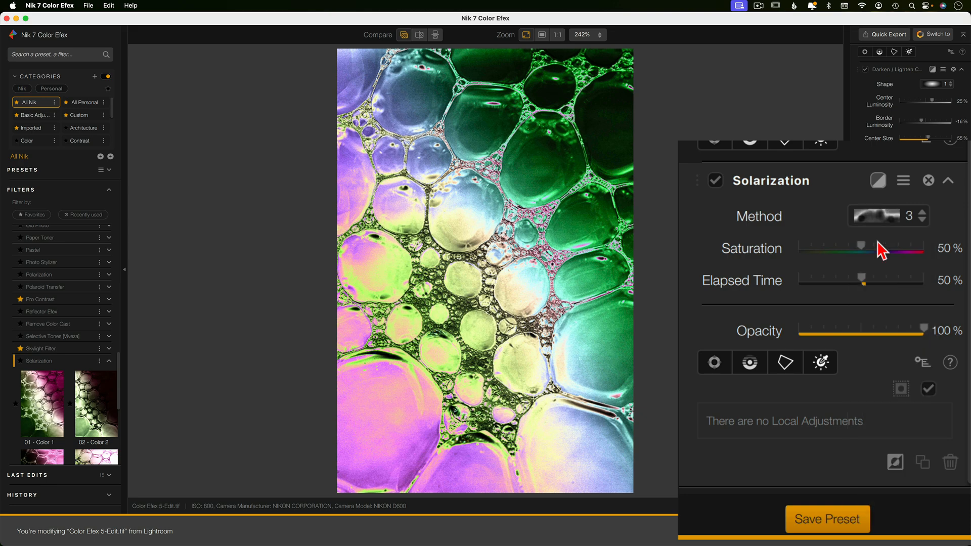
left_click_drag(863, 279, 879, 293)
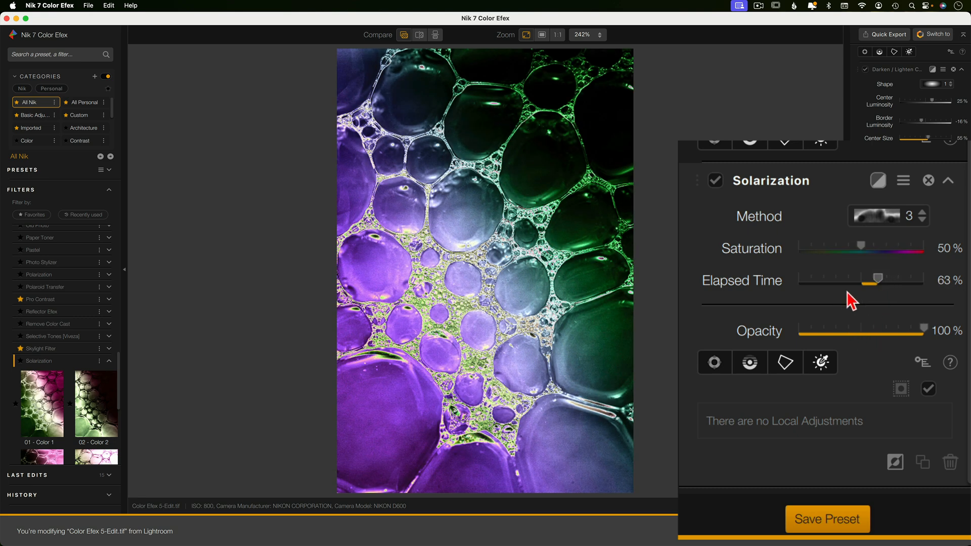
mouse_move(860, 241)
left_mouse_down()
mouse_move(800, 245)
mouse_move(885, 244)
mouse_move(852, 253)
left_mouse_up()
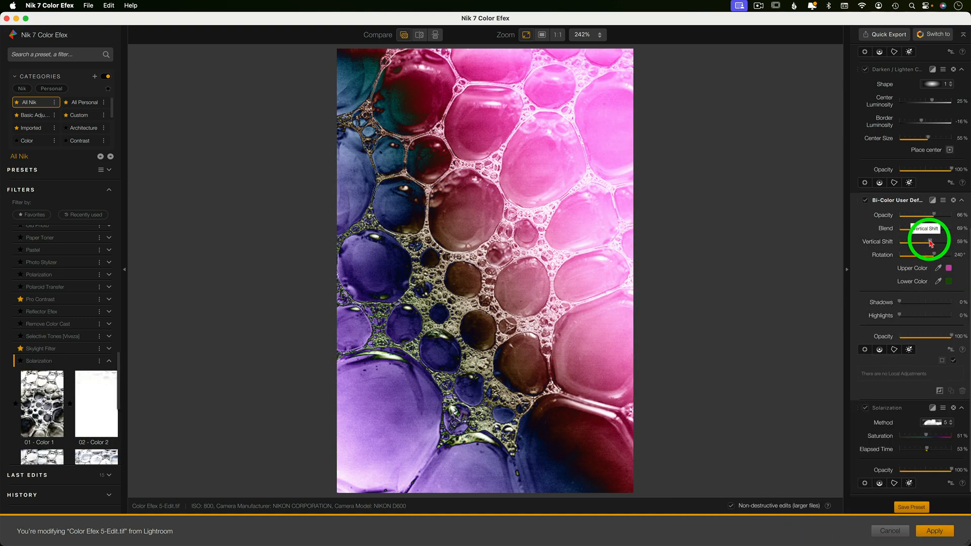
Readjust the Vertical Shift of the Bi-Color User Defined filter on the bubbles photo
left_click_drag(931, 243, 939, 222)
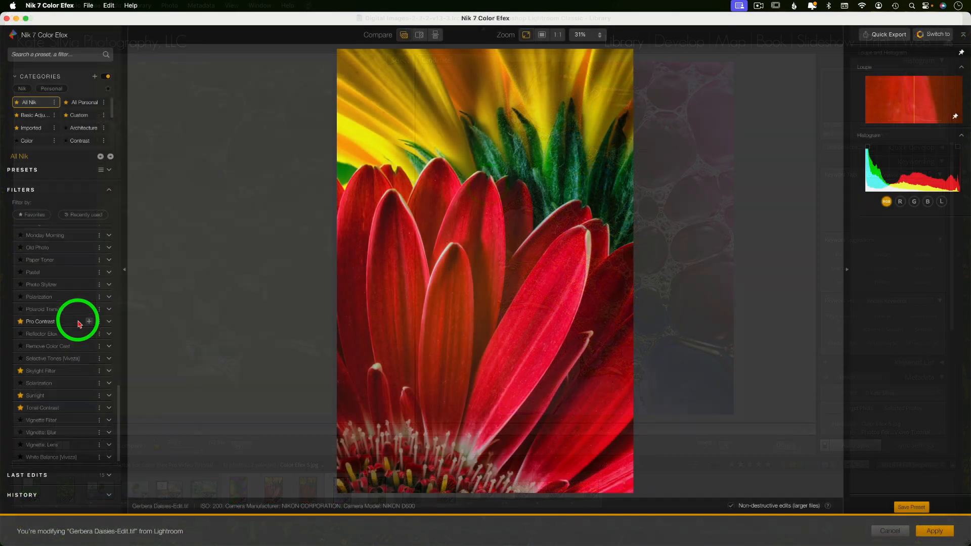
Add a Solarization filter to the Gerbera Daisies photo and set its Method to Black and White 1
scroll(81, 329, "down", 5)
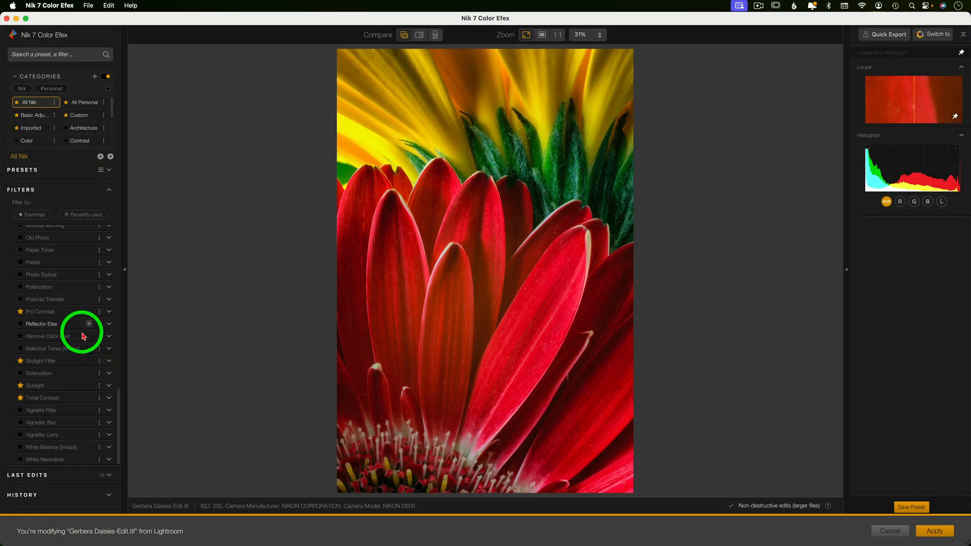
left_click(89, 373)
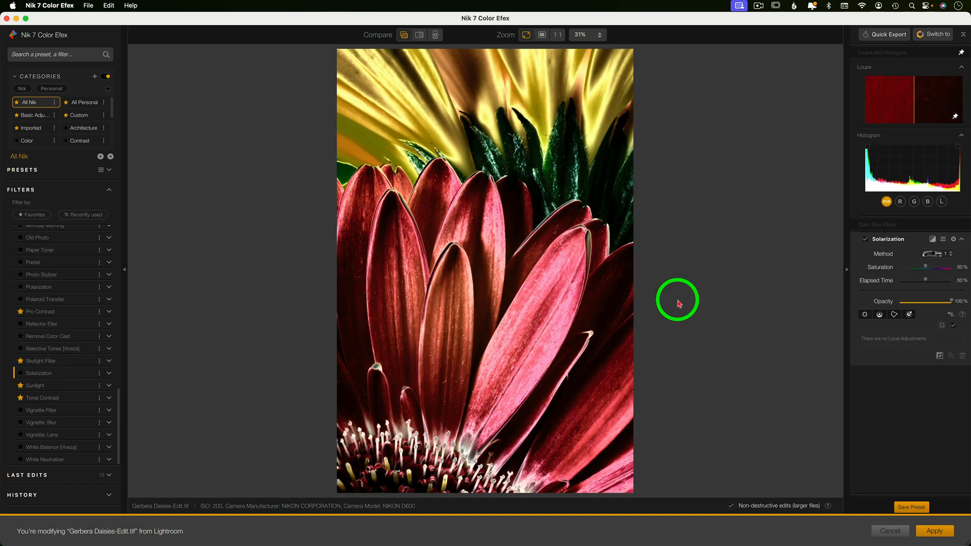
left_click(944, 257)
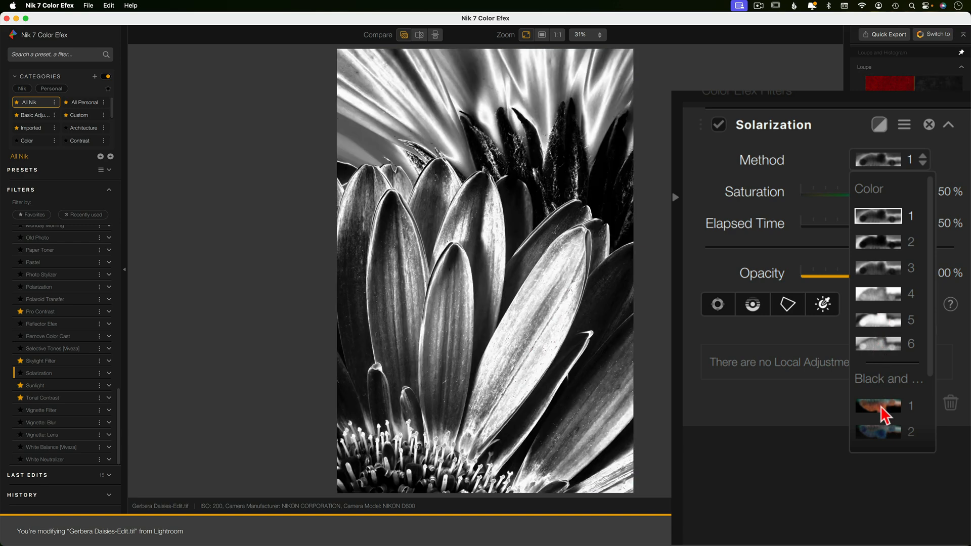
scroll(883, 415, "down", 2)
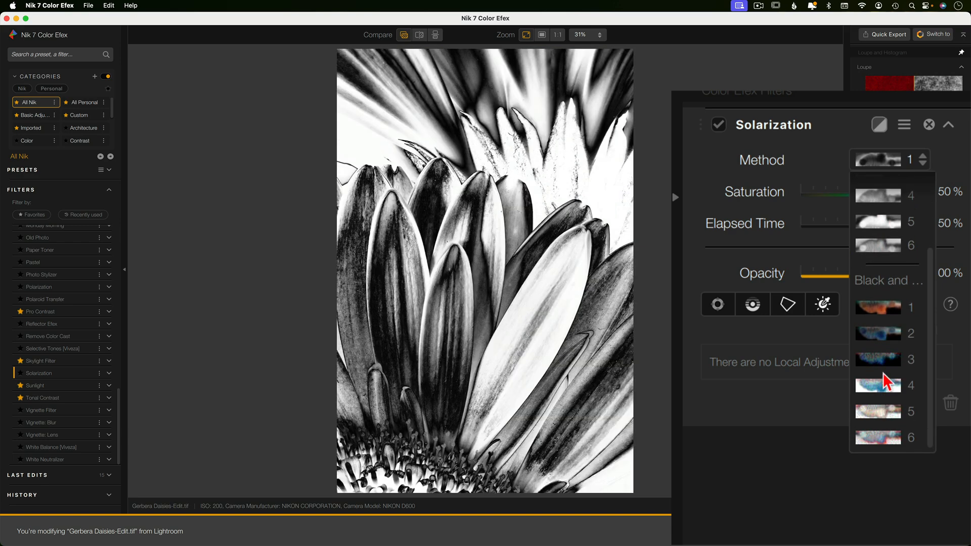
left_click(888, 316)
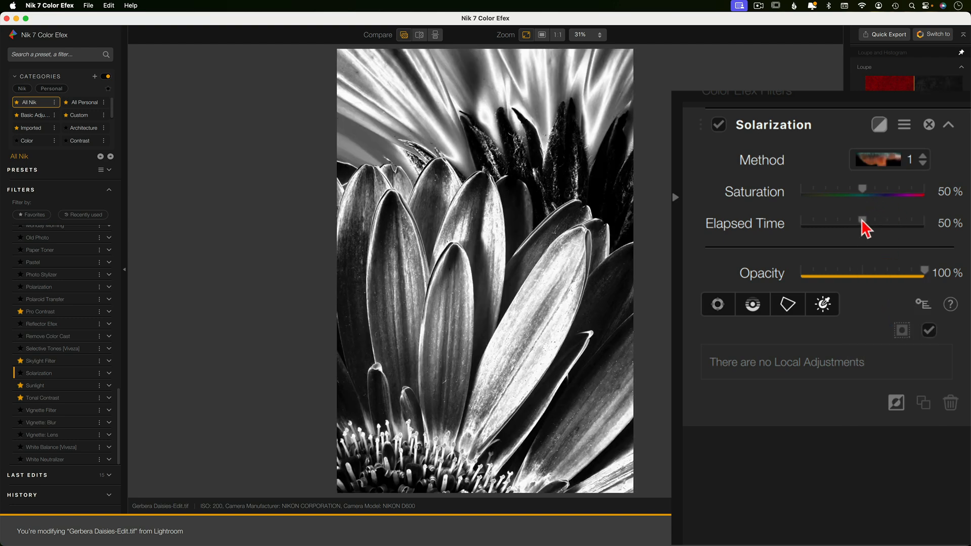
Set Solarization's Saturation to 46% and Elapsed Time to 48%, and apply the edit to the daisies photo
mouse_move(866, 229)
left_mouse_down()
mouse_move(888, 235)
mouse_move(851, 240)
mouse_move(870, 244)
left_mouse_up()
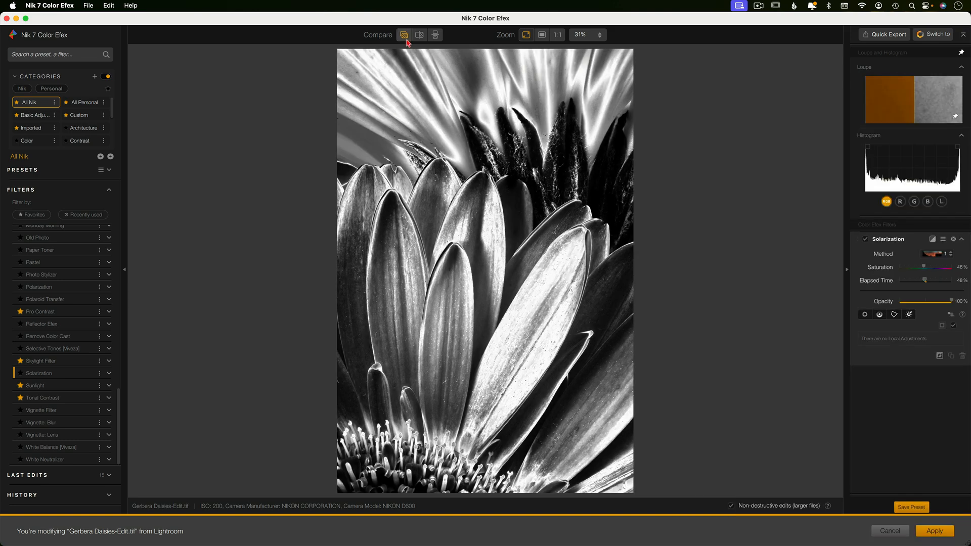
left_click(404, 36)
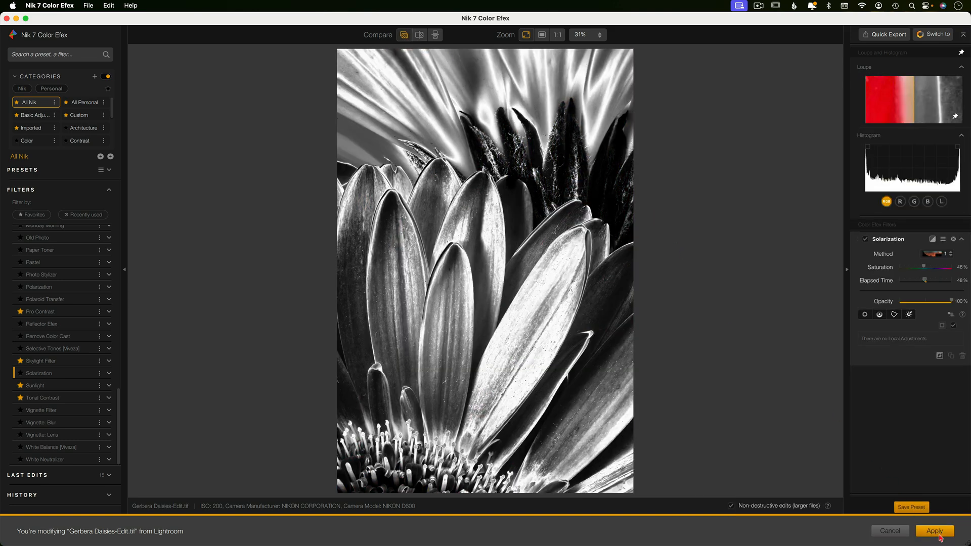
left_click(935, 531)
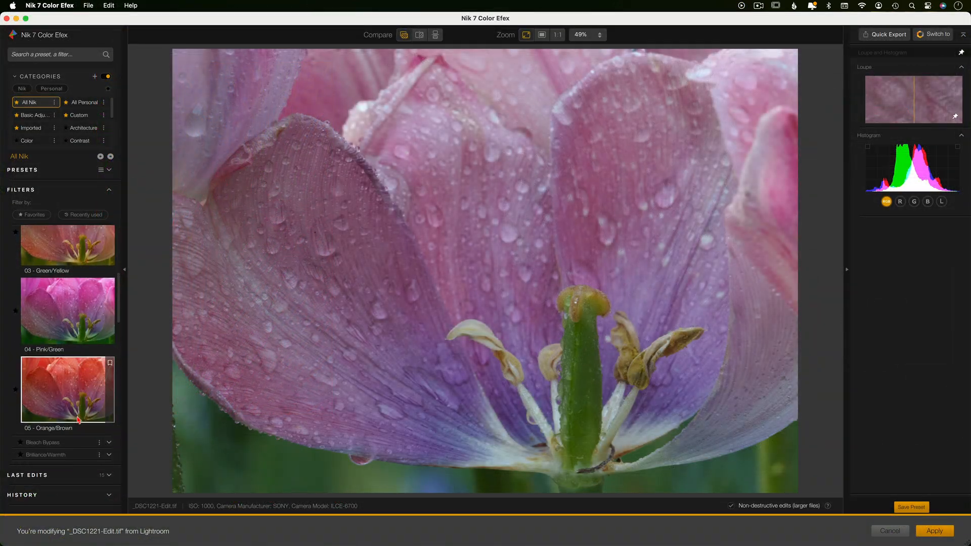
Try the Bi-Color preset 04 Pink/Green and the Colorize preset 04 Ruby Red on the tulip photo
left_click(68, 310)
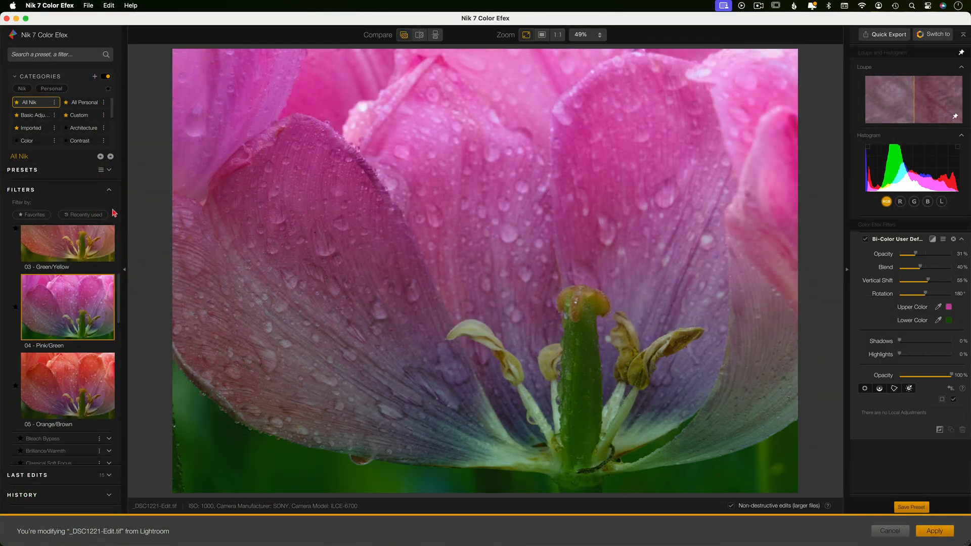
scroll(70, 361, "down", 5)
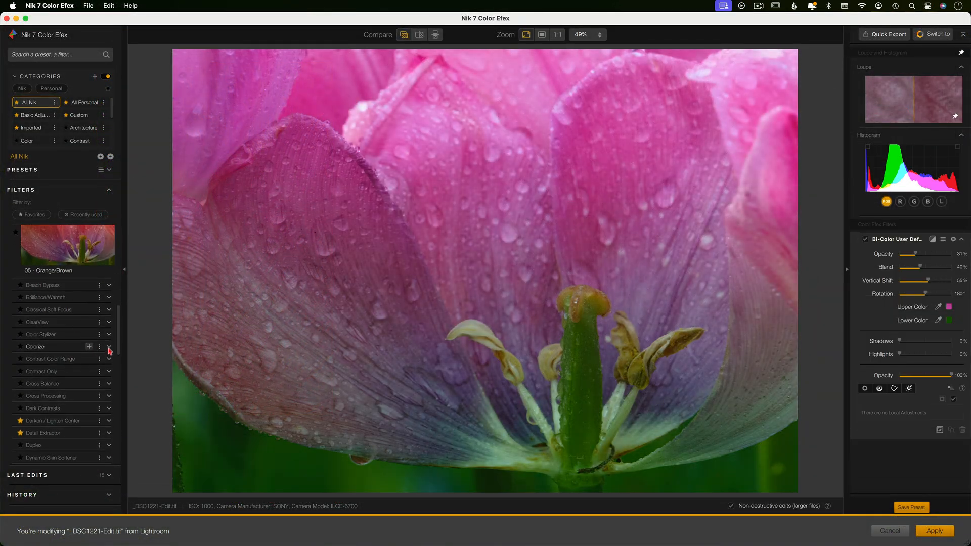
left_click(109, 349)
left_click(69, 350)
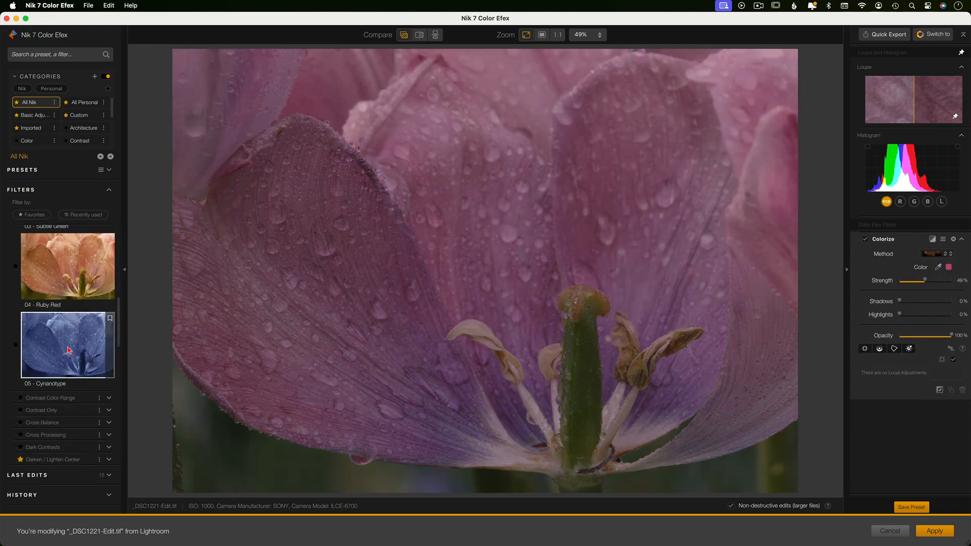
scroll(70, 329, "down", 1)
left_click(77, 258)
scroll(77, 258, "down", 1)
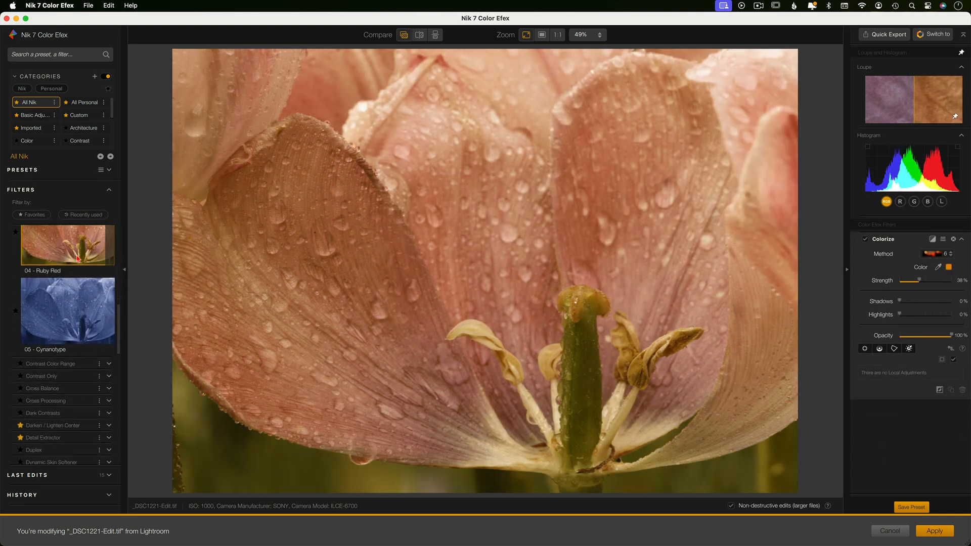
Try Cross Balance presets on the tulip, including 01 Cool, ending with Daylight To Tungsten (3) at 70% Strength
scroll(76, 298, "down", 2)
left_click(108, 333)
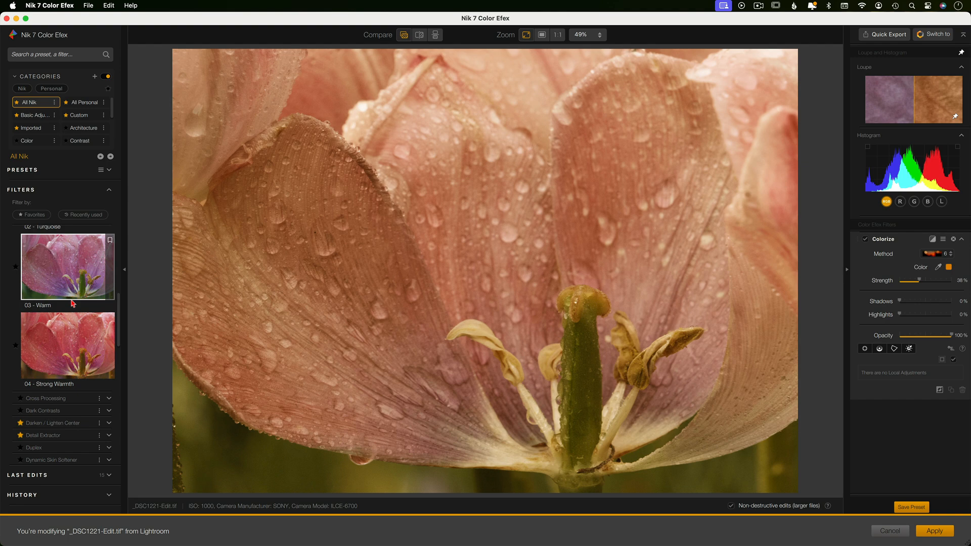
left_click(68, 358)
left_click(83, 271)
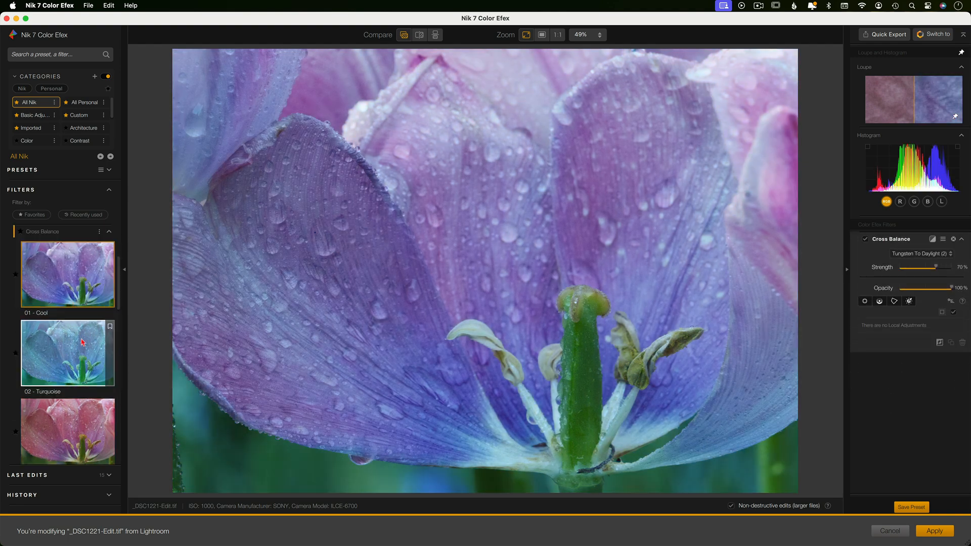
scroll(82, 304, "down", 2)
left_click(81, 348)
Show the presets of the Cross Processing filter for the tulip photo
scroll(82, 336, "down", 6)
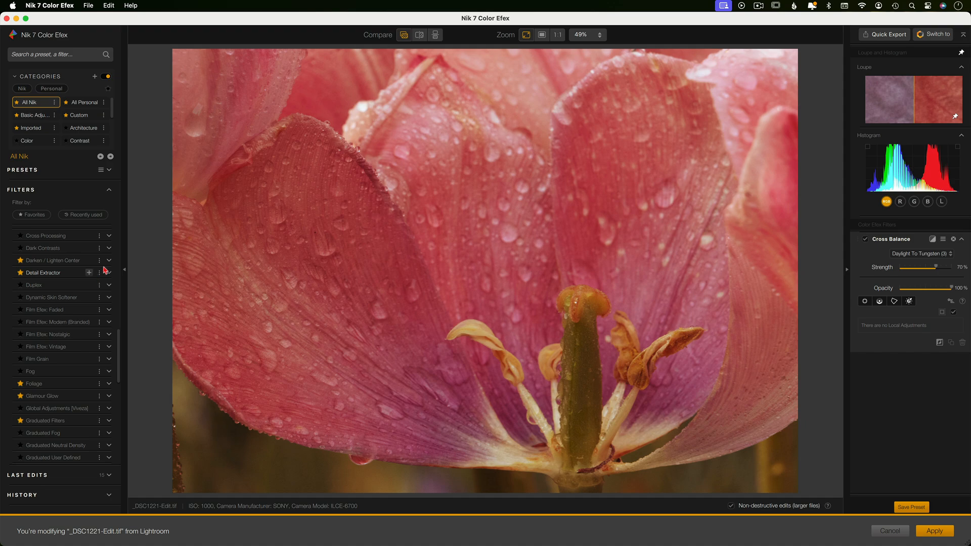
left_click(109, 236)
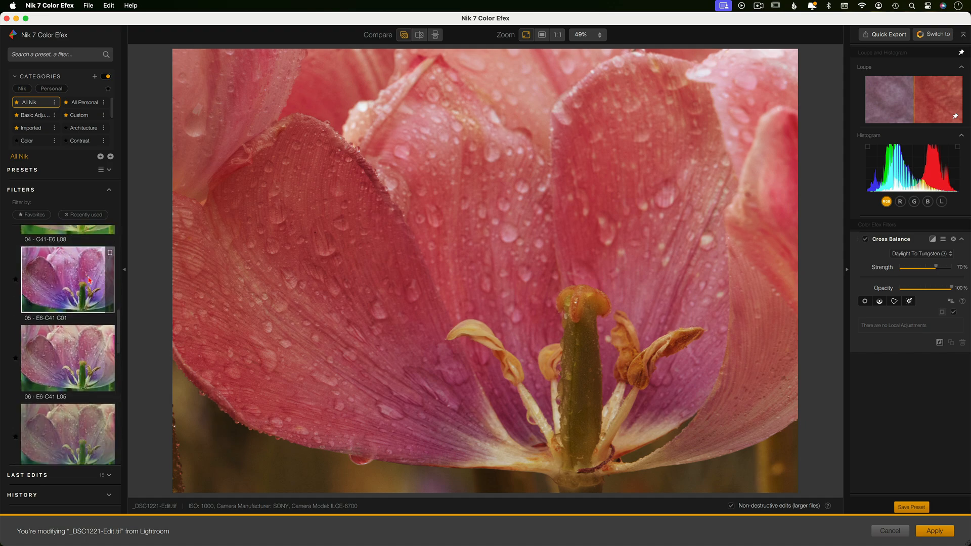